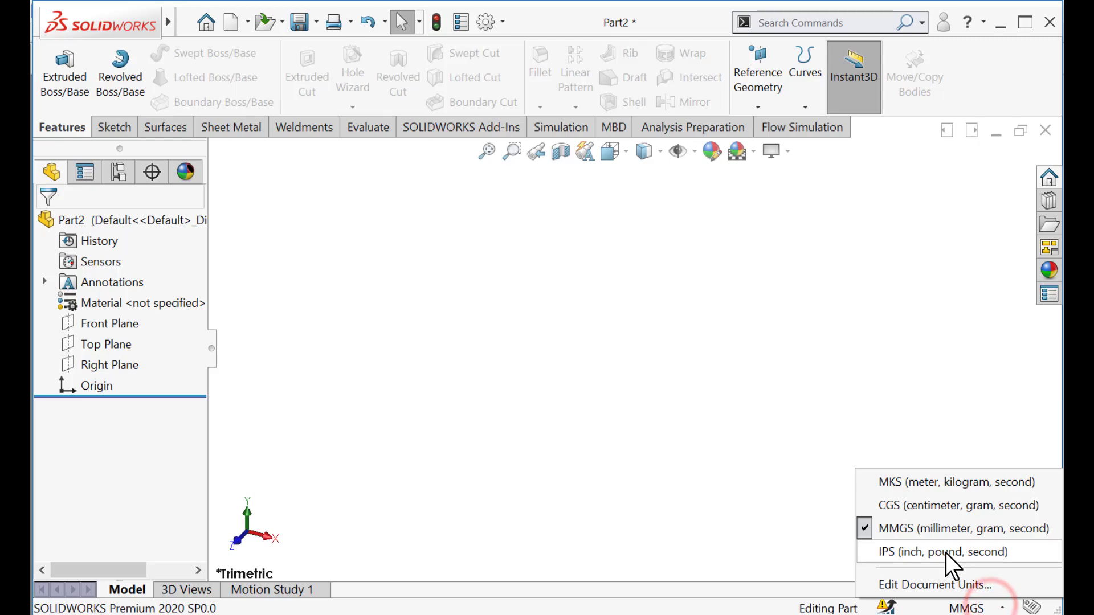
# - Set the document units to MKS (meter, kilogram, second) and start a sketch on the Front Plane
pyautogui.click(941, 480)
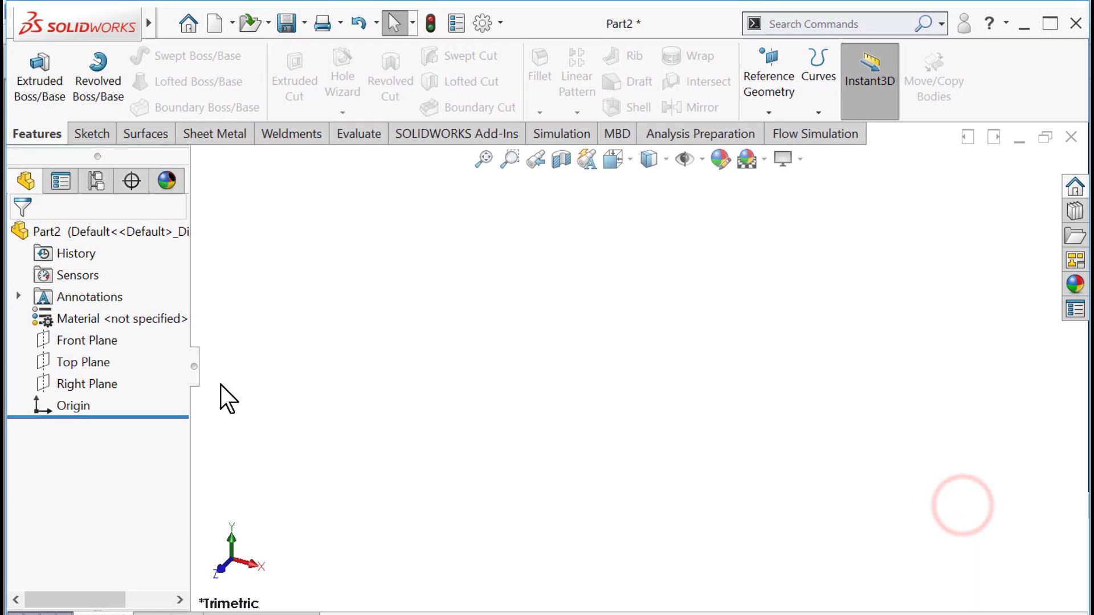
pyautogui.click(64, 336)
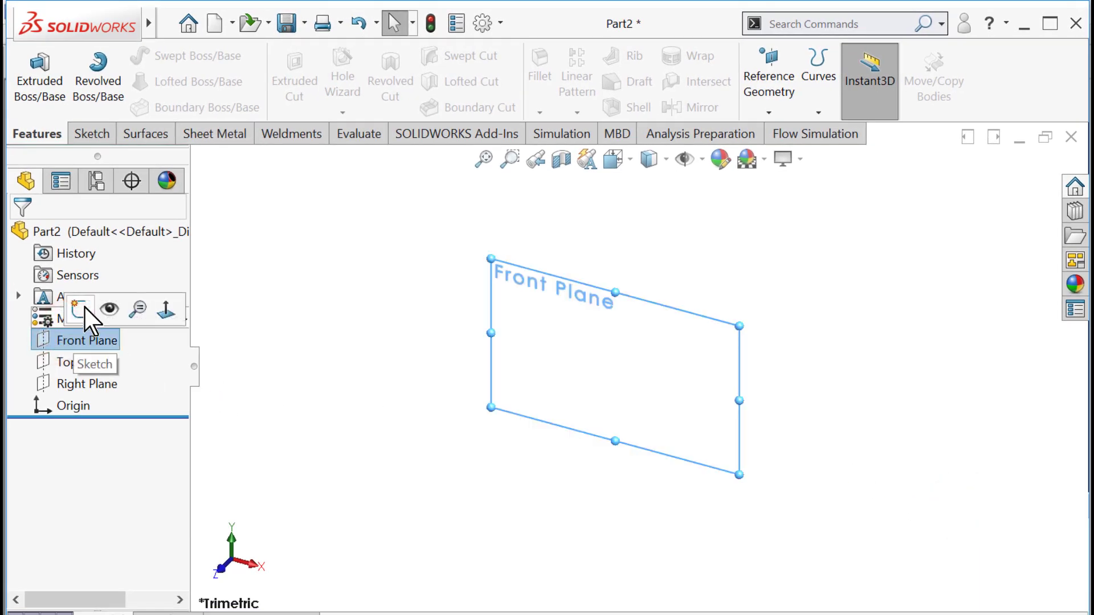
pyautogui.click(80, 309)
pyautogui.click(313, 349)
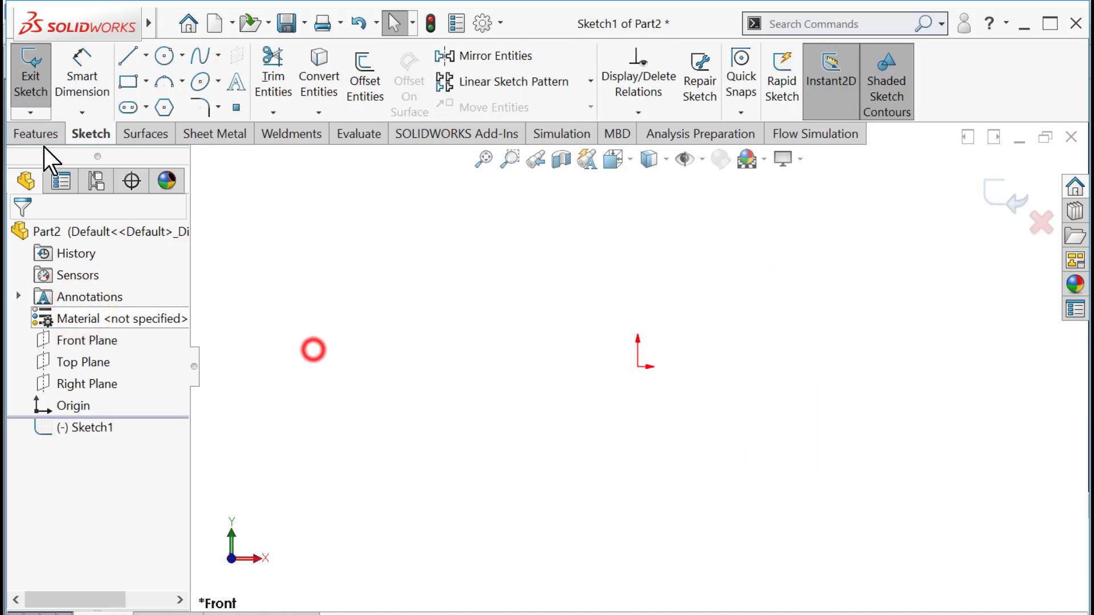
# - Sketch a vertical line about 0.06 m long upward from the origin
pyautogui.click(126, 56)
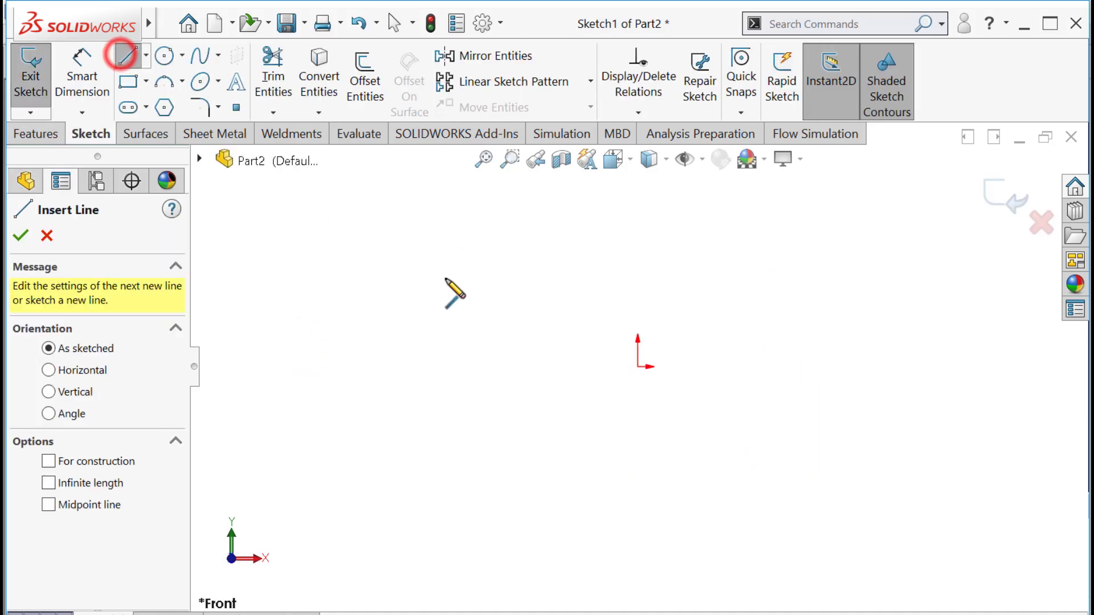
pyautogui.click(638, 367)
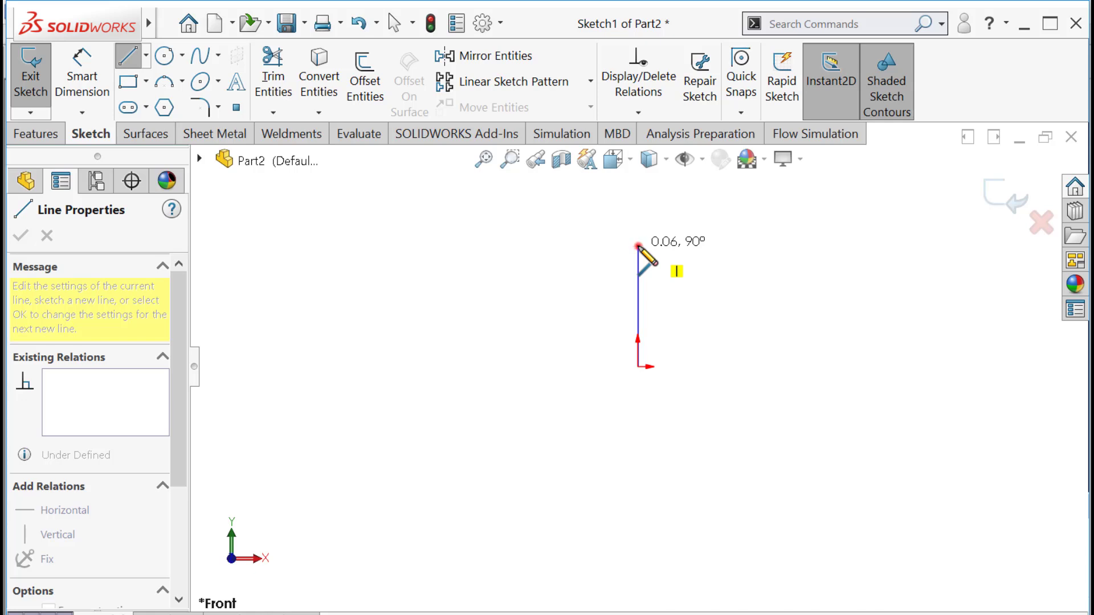
pyautogui.click(637, 246)
pyautogui.press('Escape')
pyautogui.scroll(-2, 688, 276)
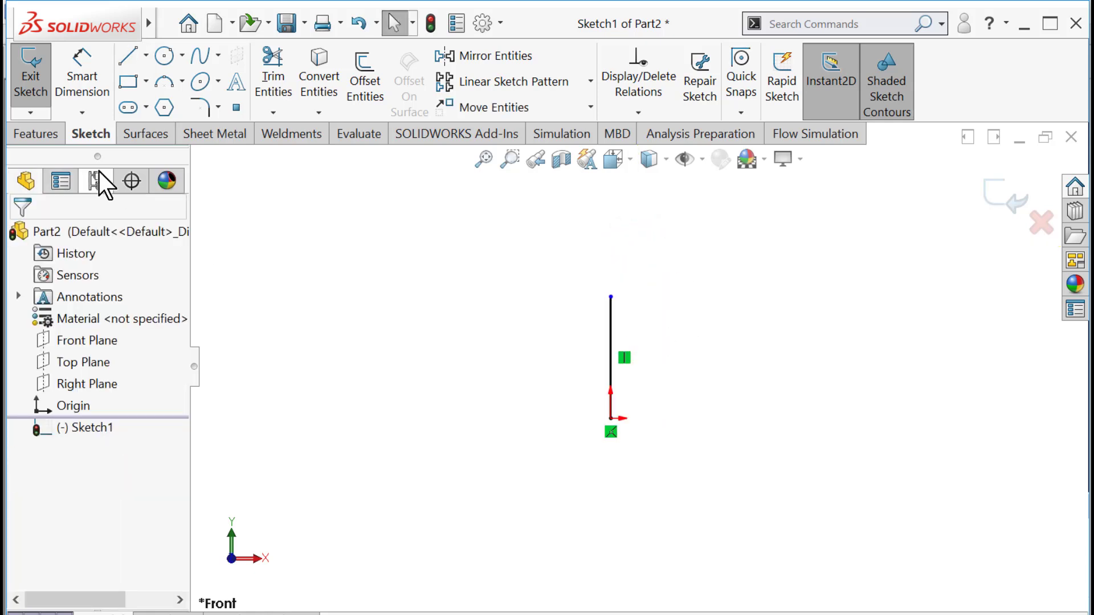
# - Dimension the vertical line's length and set it to 6 m
pyautogui.click(82, 63)
pyautogui.click(616, 334)
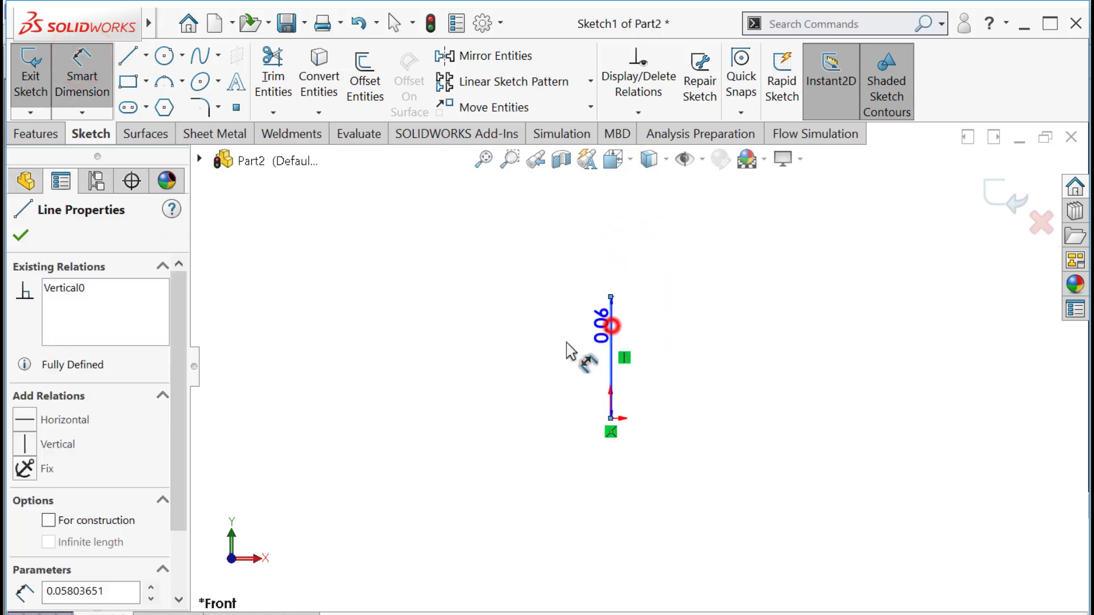
pyautogui.click(573, 356)
pyautogui.write('6')
pyautogui.press('Return')
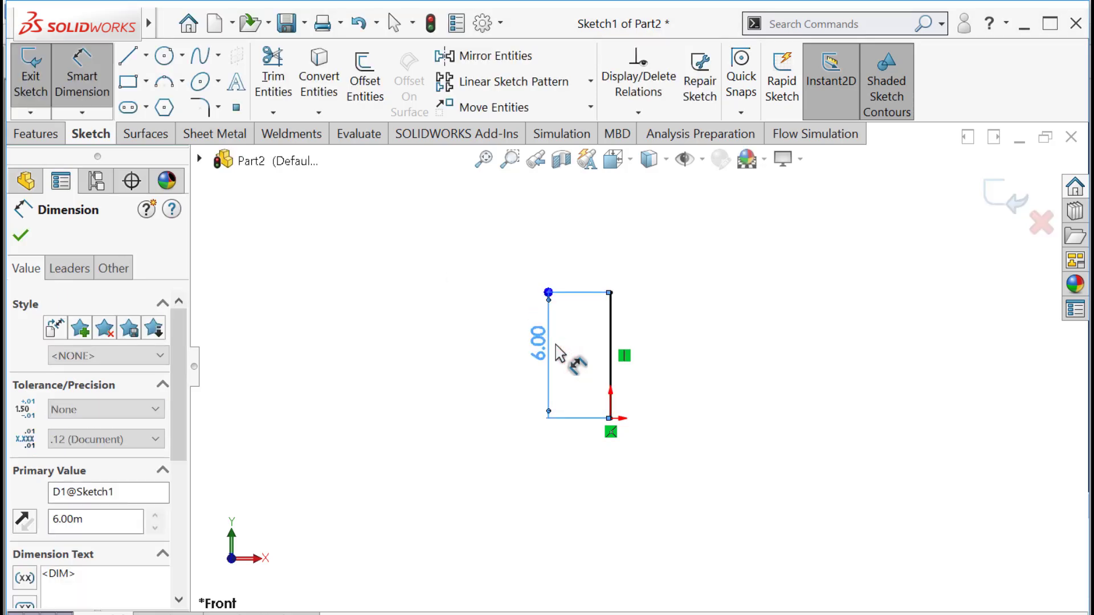
pyautogui.click(20, 235)
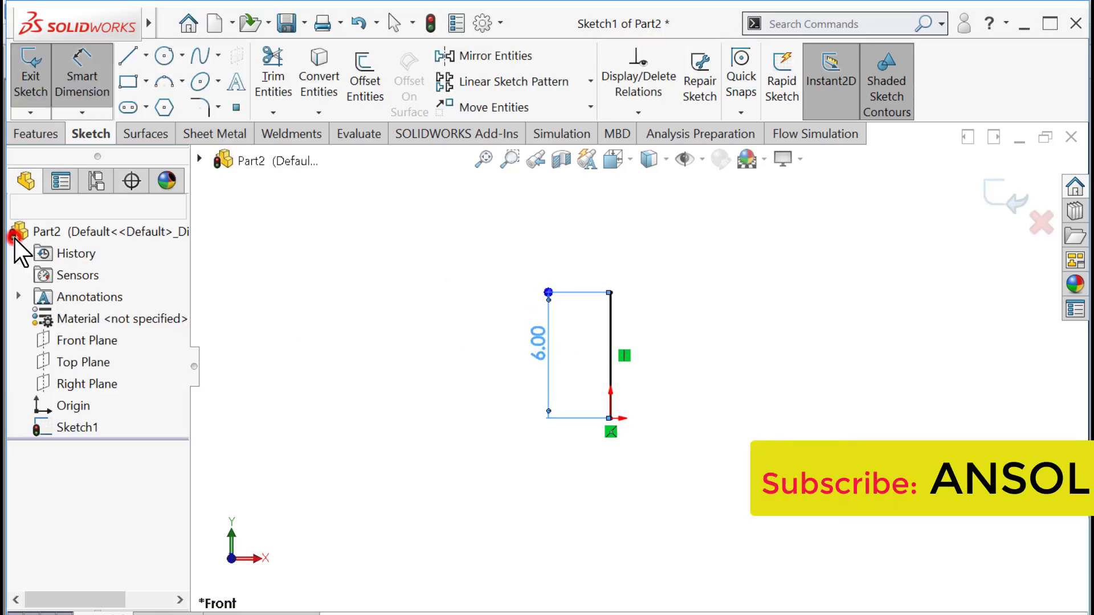
# - Sketch two separate vertical lines to the right of the first, the middle one about 8.1 m tall and the outer one level with the first
pyautogui.click(129, 56)
pyautogui.click(713, 419)
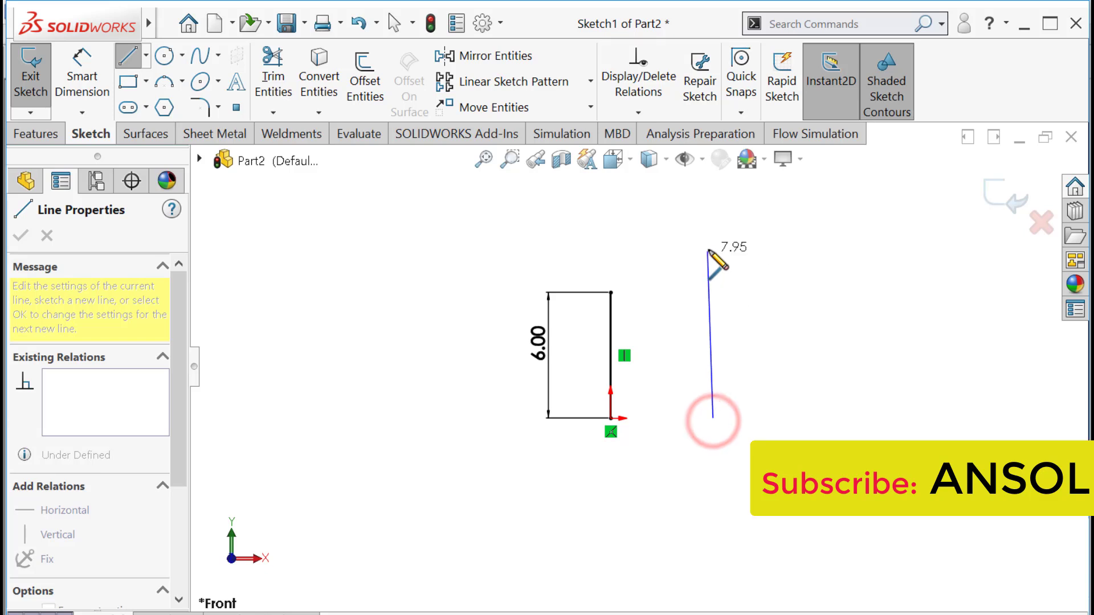
pyautogui.click(712, 247)
pyautogui.doubleClick(762, 323)
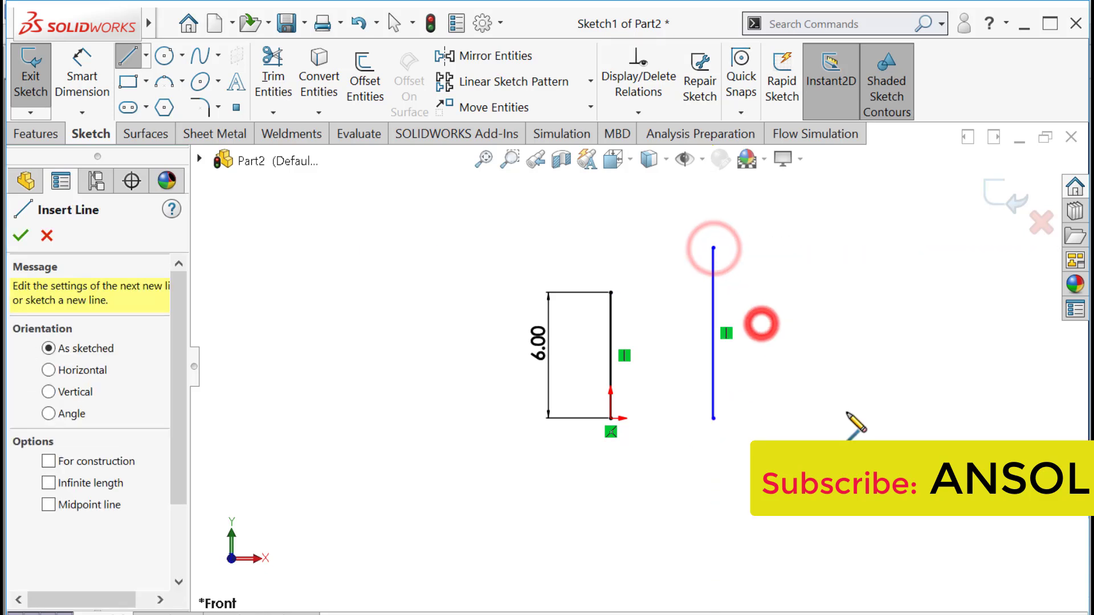
pyautogui.click(815, 418)
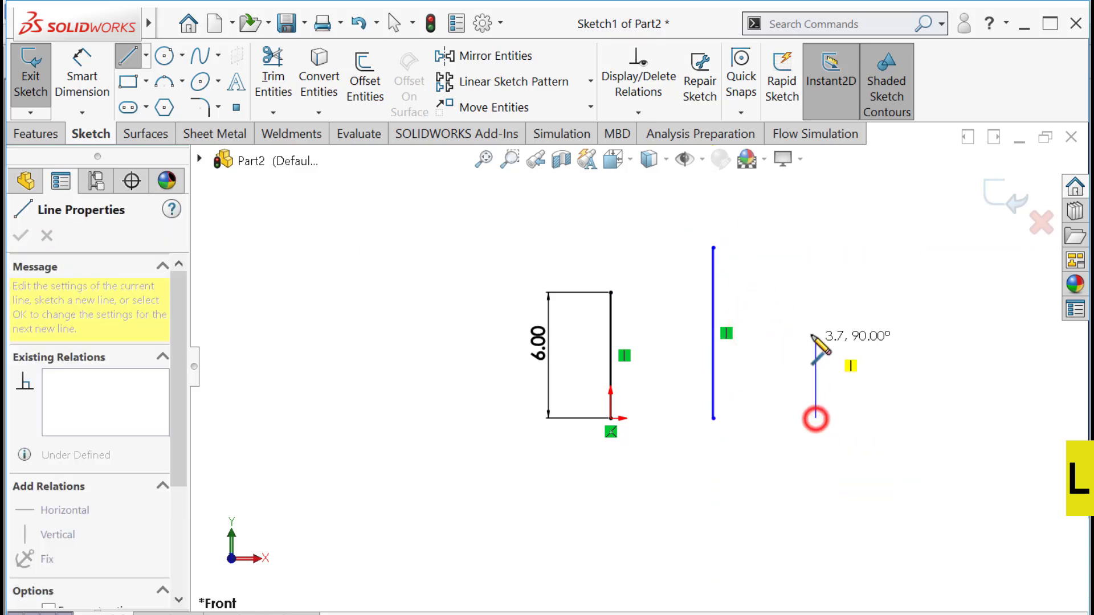
pyautogui.click(815, 293)
pyautogui.press('Escape')
pyautogui.scroll(-3, 818, 267)
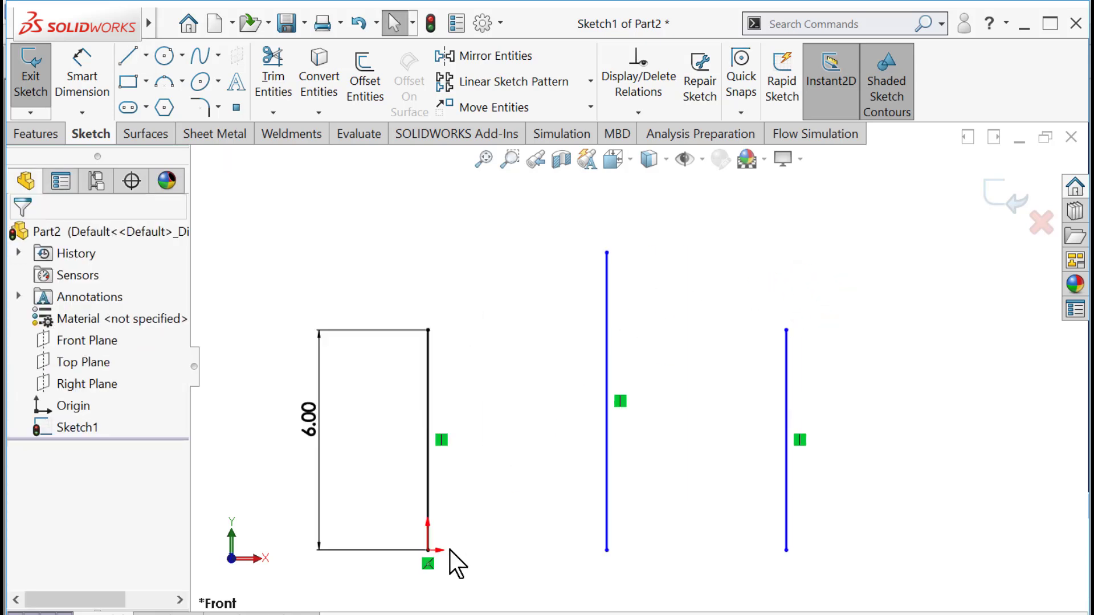
# - Add a Horizontal relation between the lower endpoints of the three vertical lines
pyautogui.click(428, 550)
pyautogui.keyDown('ctrl'); pyautogui.click(606, 550); pyautogui.keyUp('ctrl')
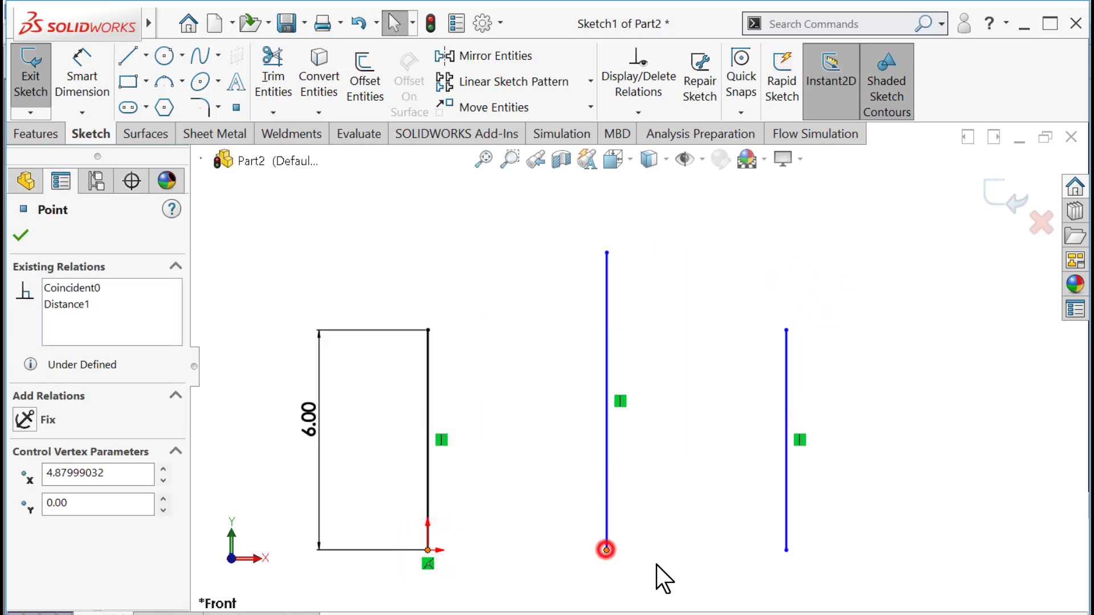
pyautogui.keyDown('ctrl'); pyautogui.click(786, 551); pyautogui.keyUp('ctrl')
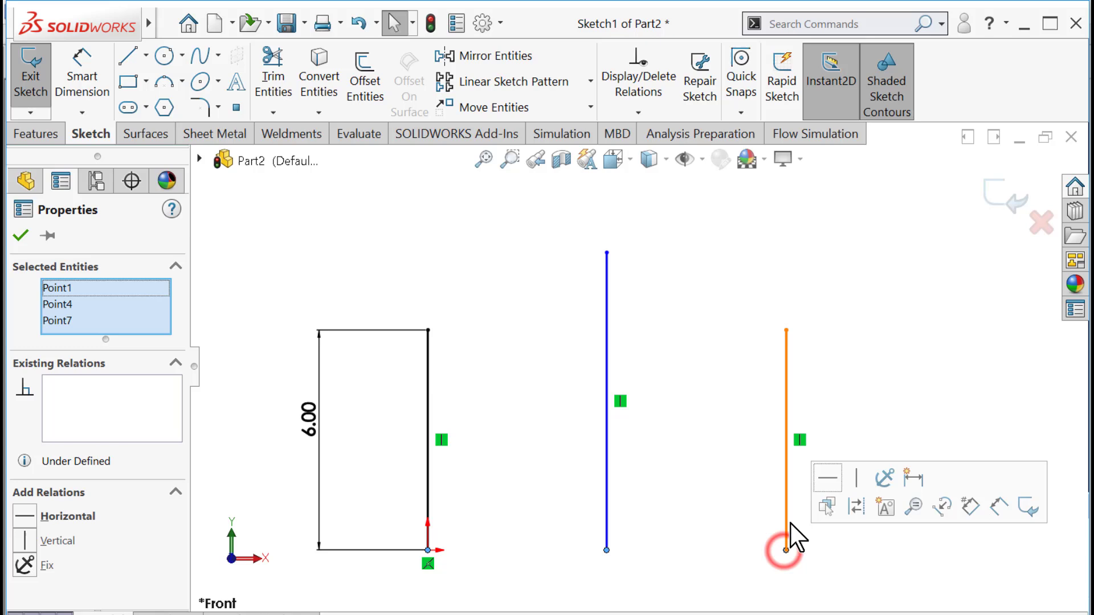
pyautogui.click(830, 477)
pyautogui.click(20, 236)
pyautogui.click(235, 238)
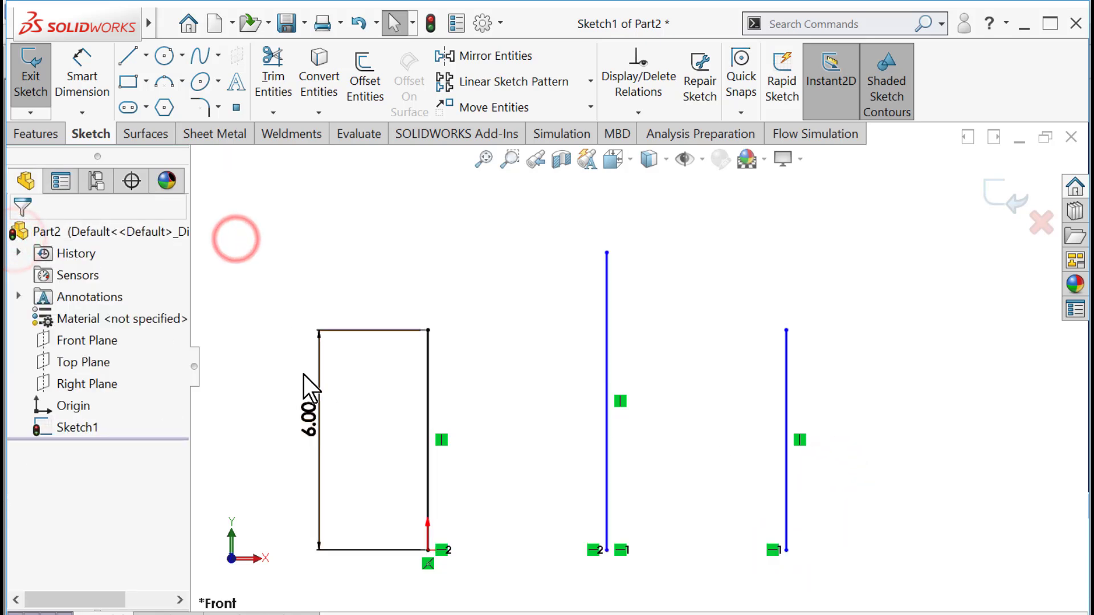
# - Make the left and right vertical lines equal in length with an Equal relation
pyautogui.click(428, 366)
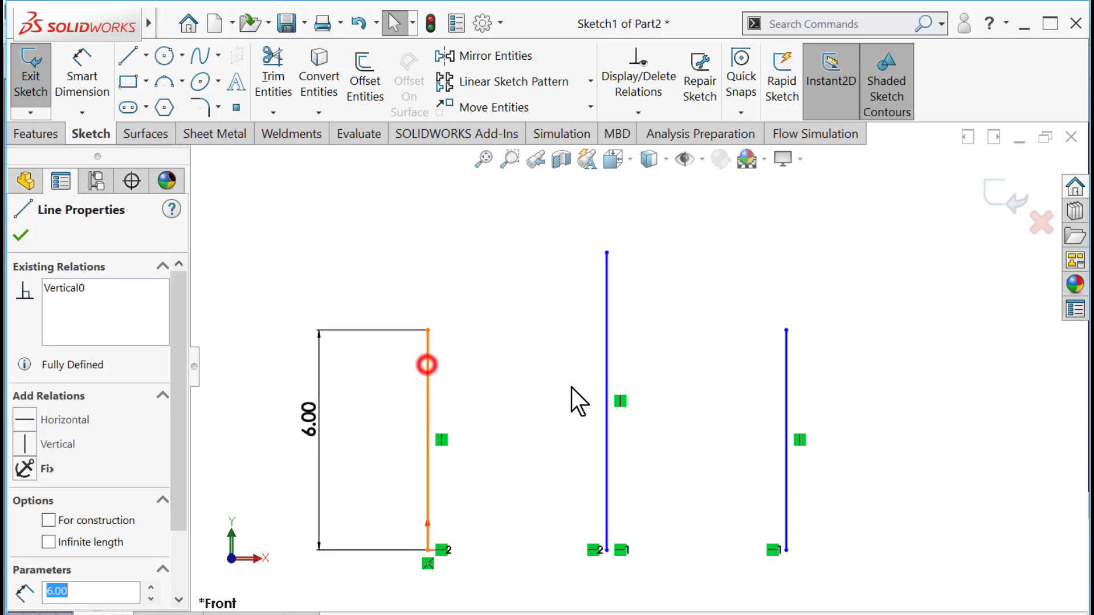
pyautogui.keyDown('ctrl'); pyautogui.click(786, 385); pyautogui.keyUp('ctrl')
pyautogui.click(972, 312)
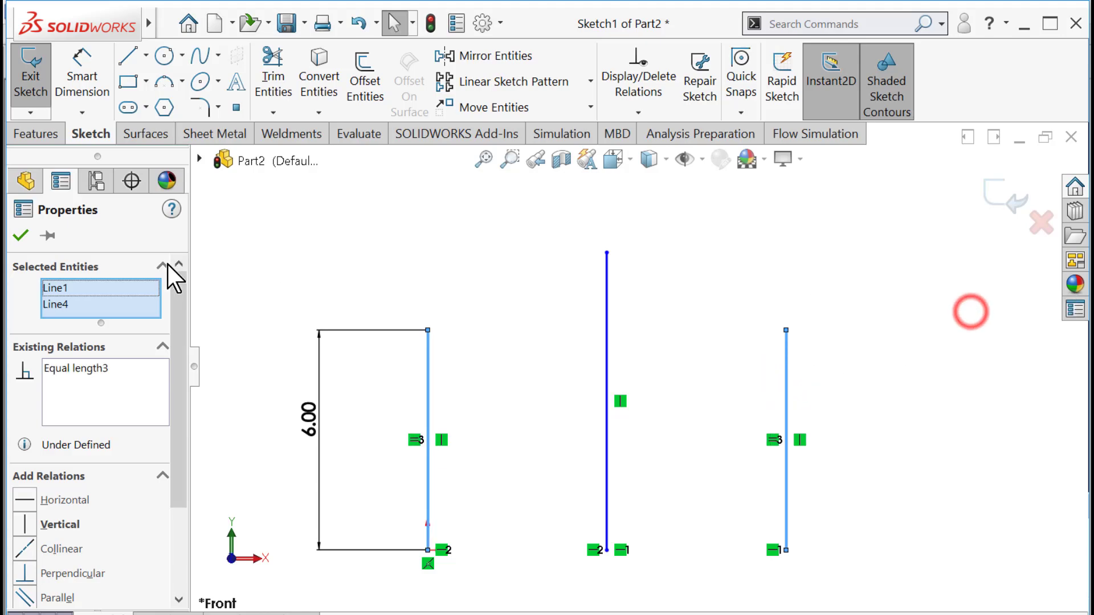
pyautogui.click(21, 235)
# - Dimension the spacing between the left and middle vertical lines as 6 m
pyautogui.click(79, 83)
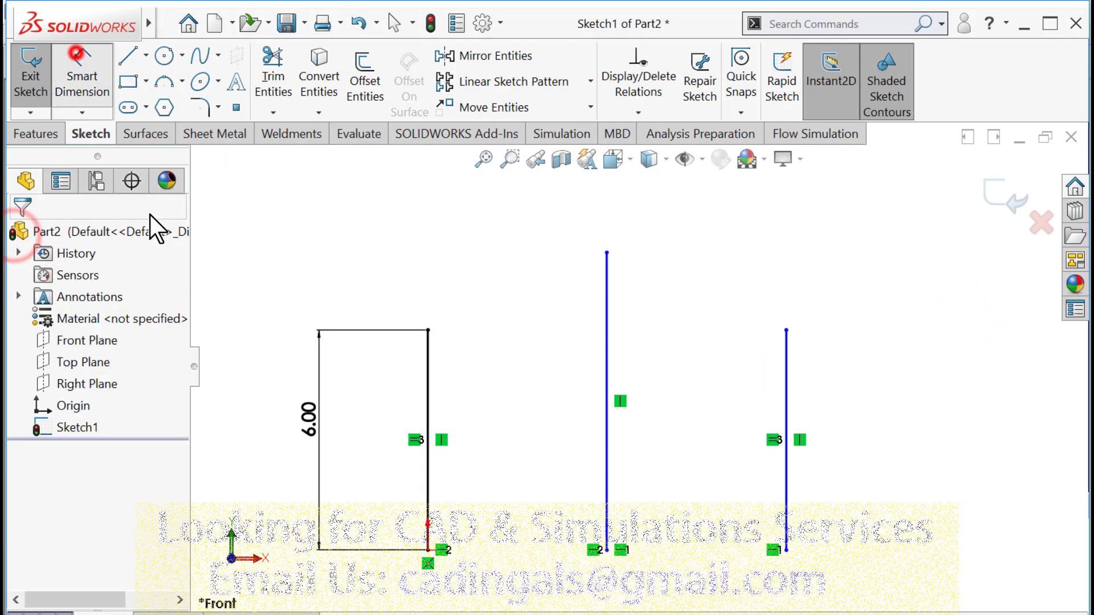
pyautogui.click(426, 357)
pyautogui.click(606, 376)
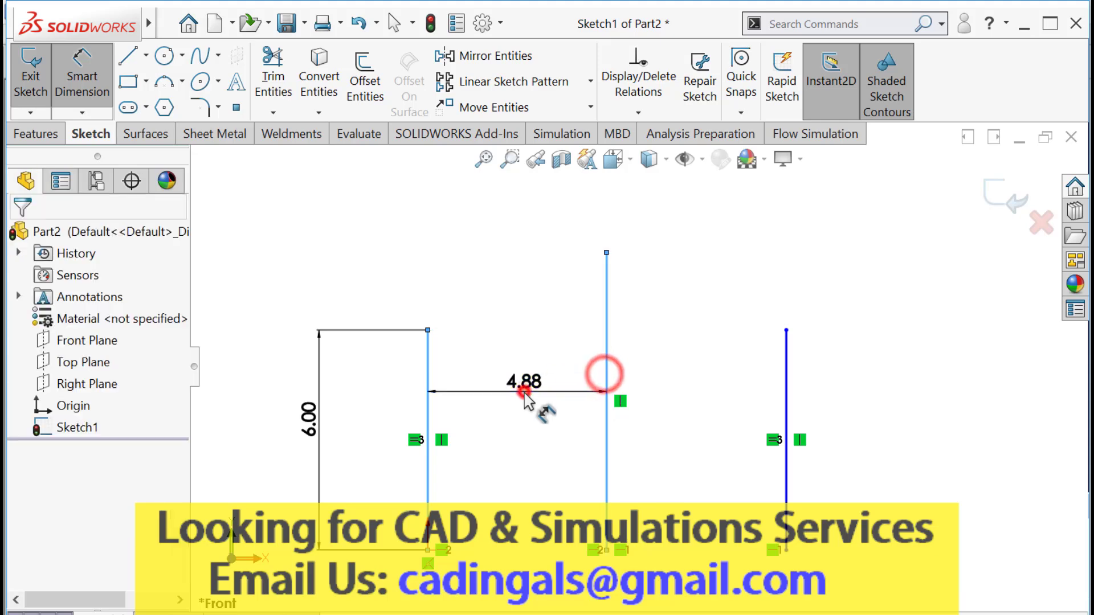
pyautogui.click(524, 393)
pyautogui.write('6')
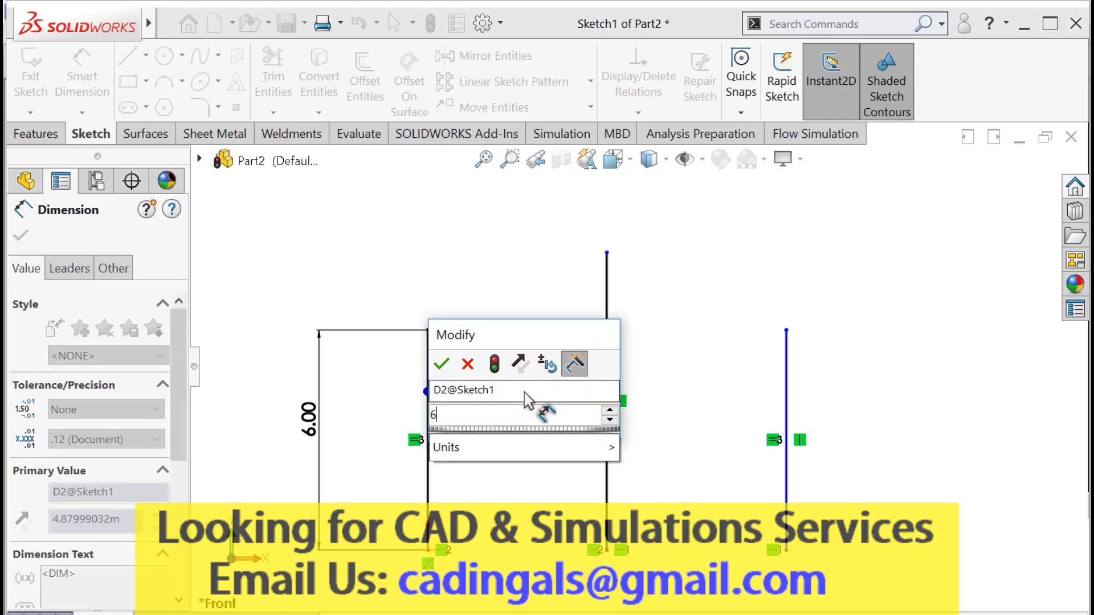
pyautogui.press('Return')
# - Dimension the spacing between the middle and right vertical lines as 6 m
pyautogui.click(647, 456)
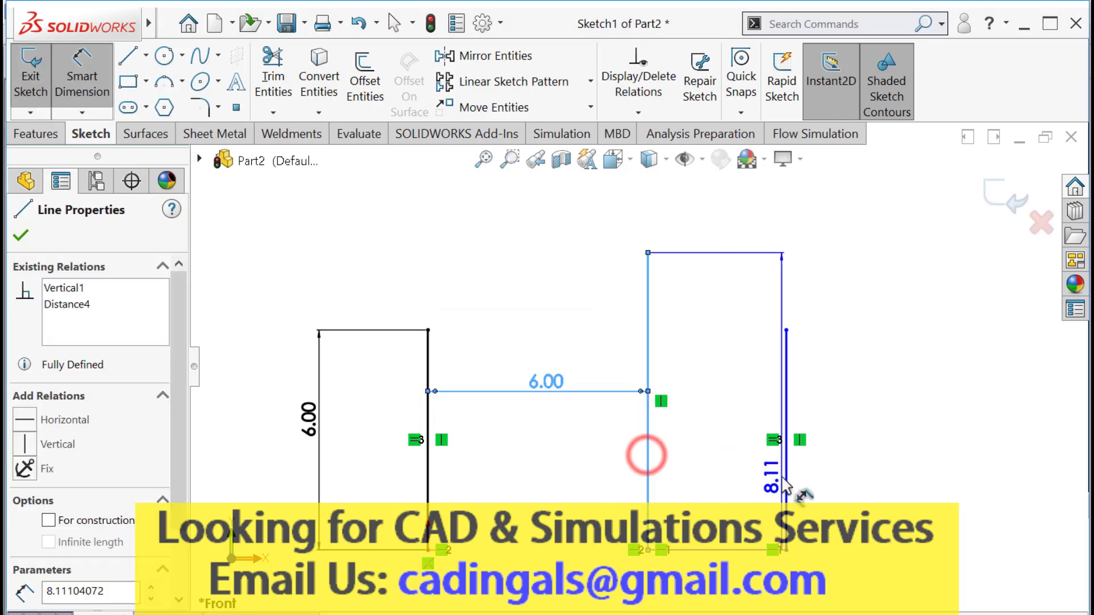
pyautogui.click(785, 474)
pyautogui.click(731, 482)
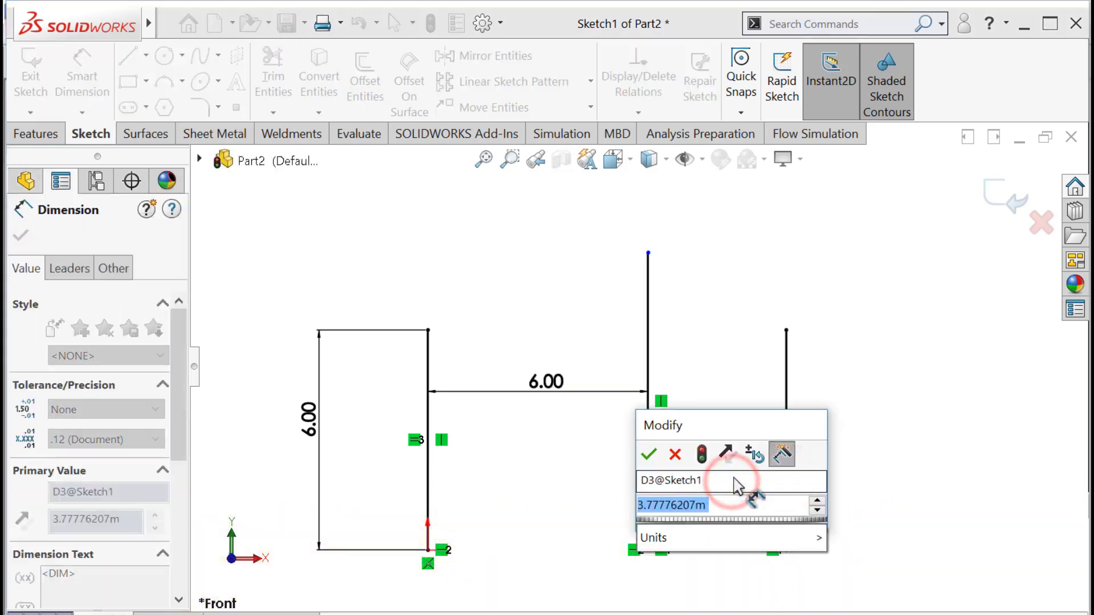
pyautogui.write('6')
pyautogui.press('Return')
pyautogui.click(20, 236)
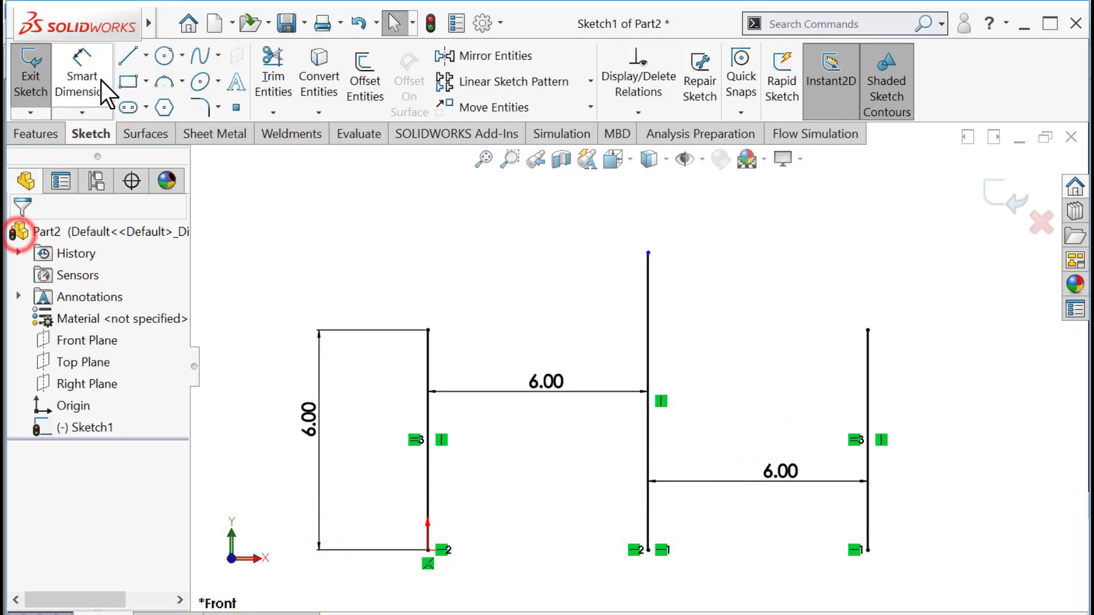
# - Sketch a horizontal line joining the midpoints of the left and right vertical lines
pyautogui.click(128, 56)
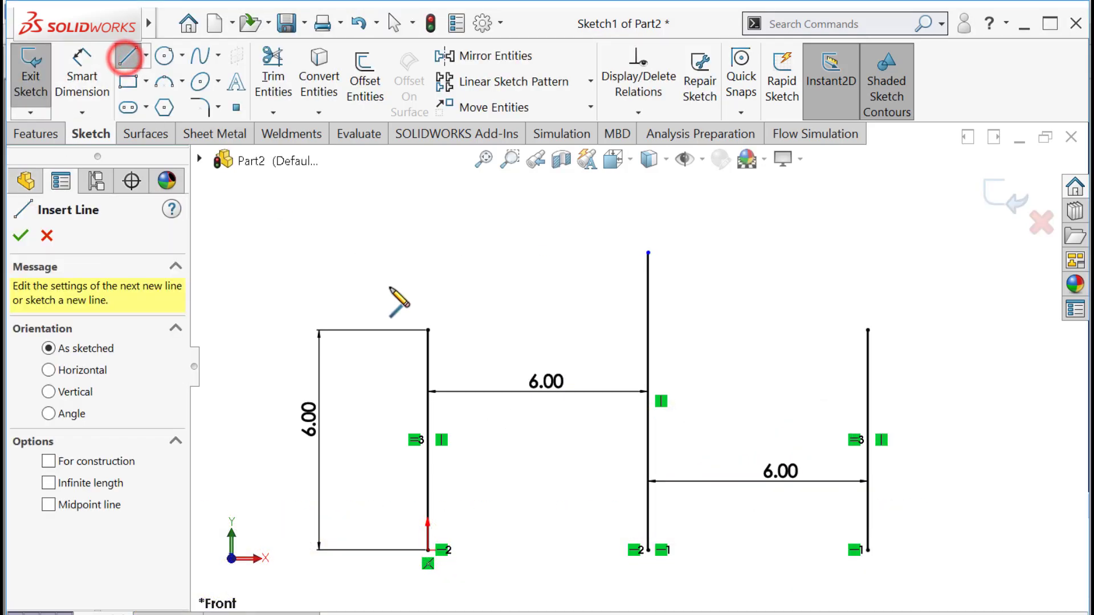
pyautogui.click(428, 439)
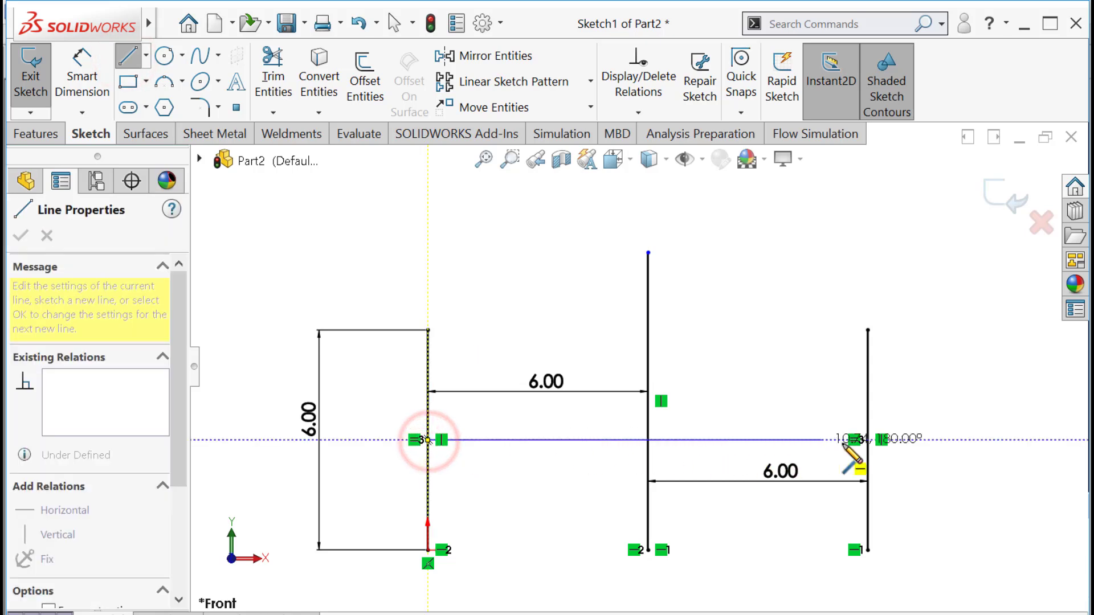
pyautogui.click(867, 440)
pyautogui.doubleClick(739, 395)
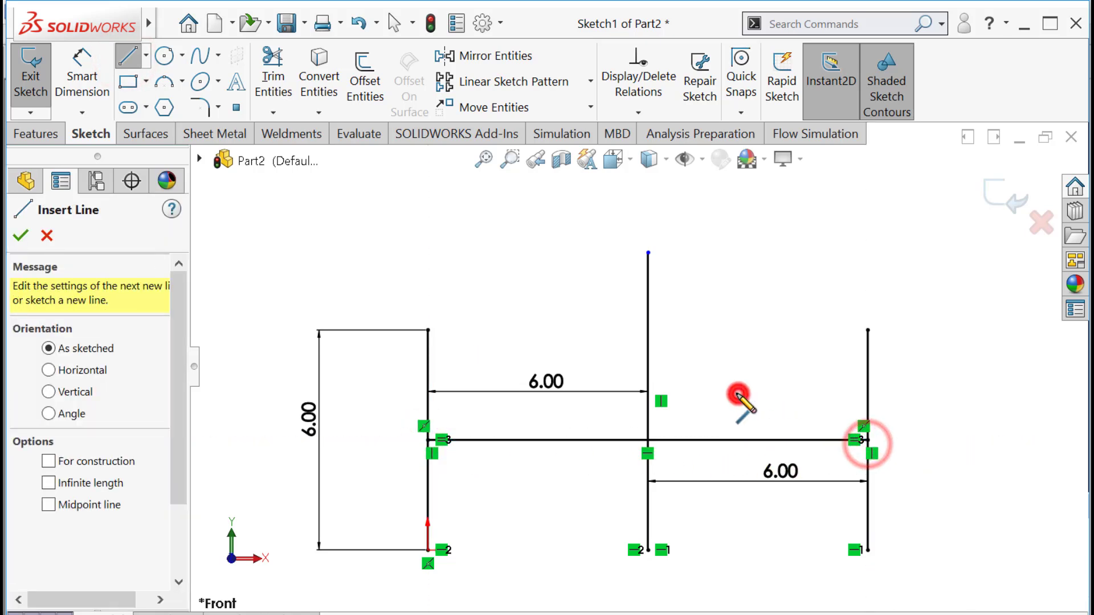
# - Sketch two sloped roof lines connecting the upper ends of the left and right vertical lines to the top of the middle line
pyautogui.click(427, 329)
pyautogui.doubleClick(648, 252)
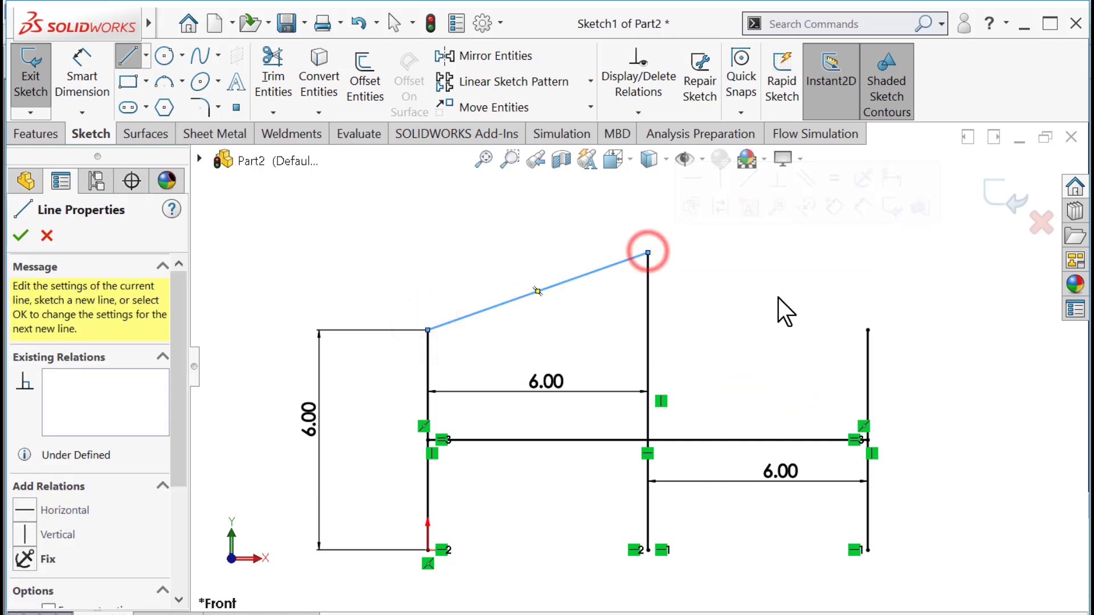
pyautogui.press('Escape')
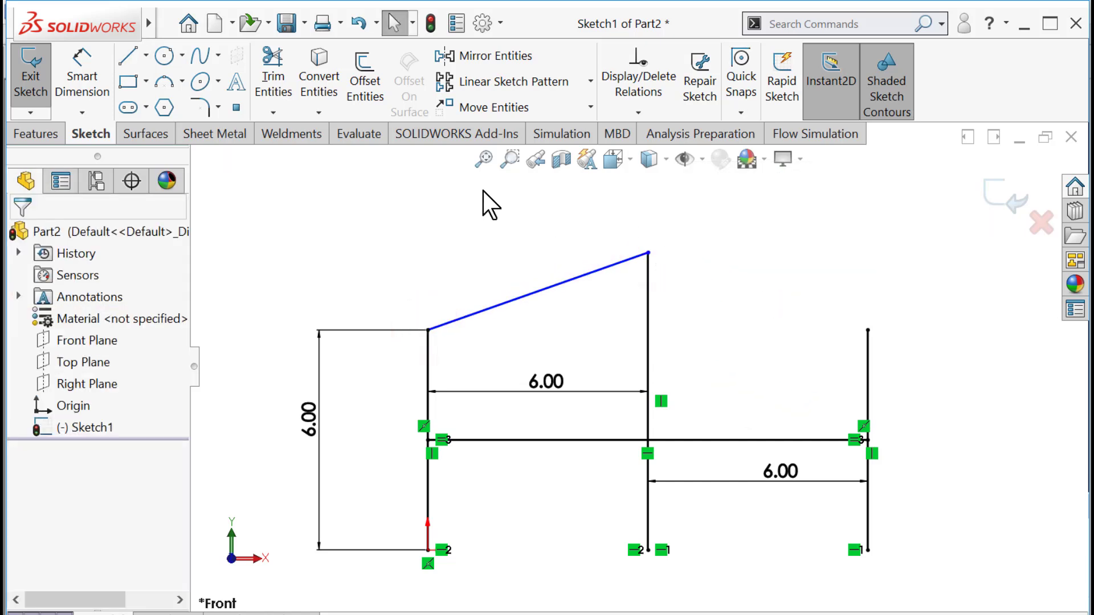
pyautogui.click(126, 57)
pyautogui.click(648, 252)
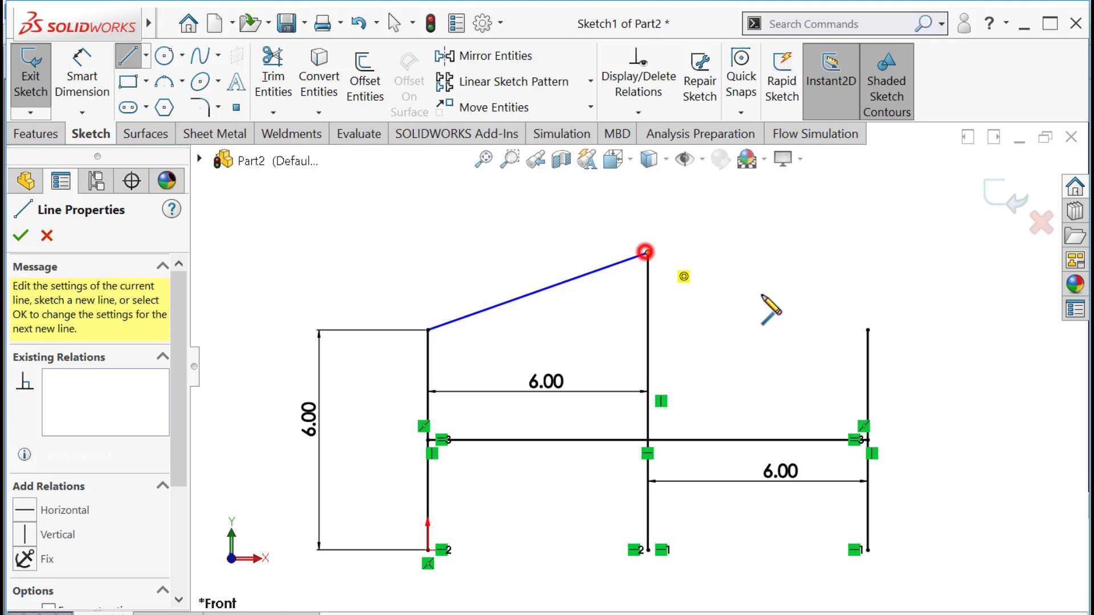
pyautogui.doubleClick(867, 330)
pyautogui.press('Escape')
# - Dimension the middle vertical line's height as 7 m and exit the sketch
pyautogui.click(85, 57)
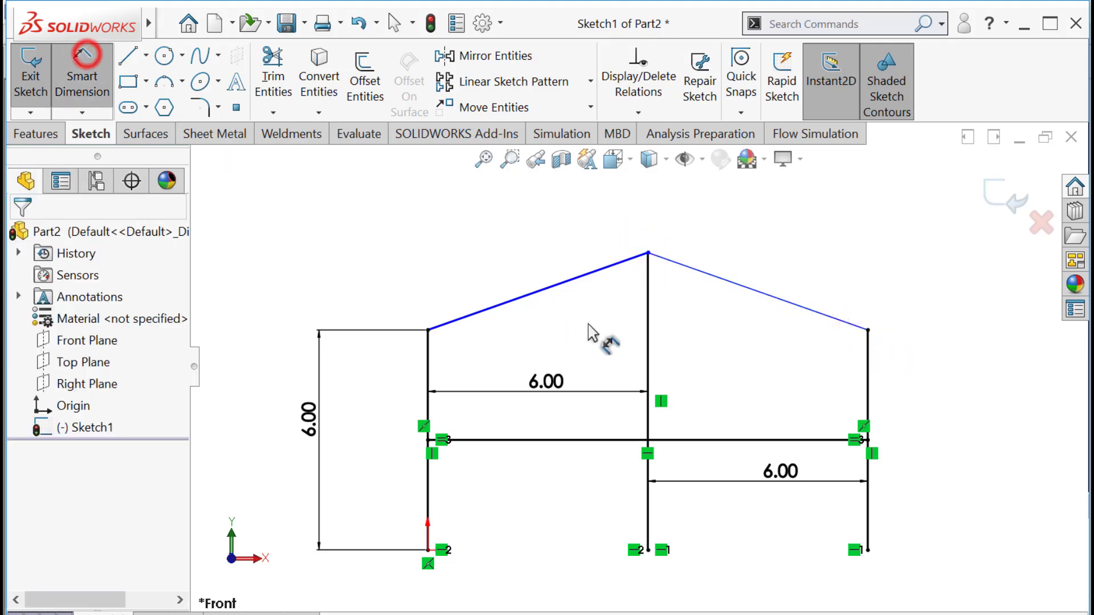
pyautogui.click(648, 344)
pyautogui.click(692, 342)
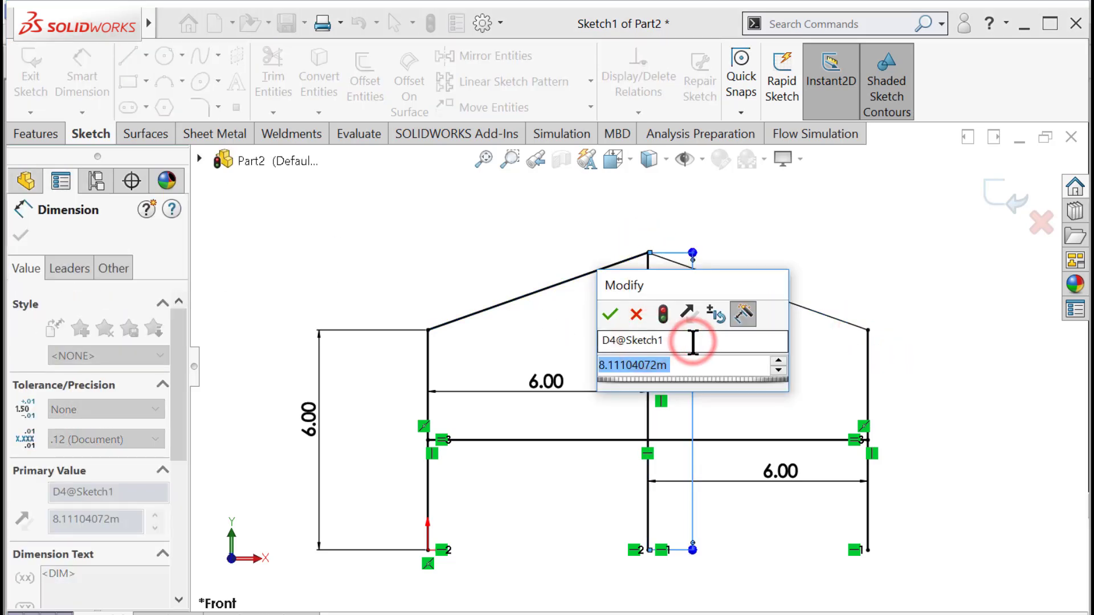
pyautogui.write('7')
pyautogui.press('Return')
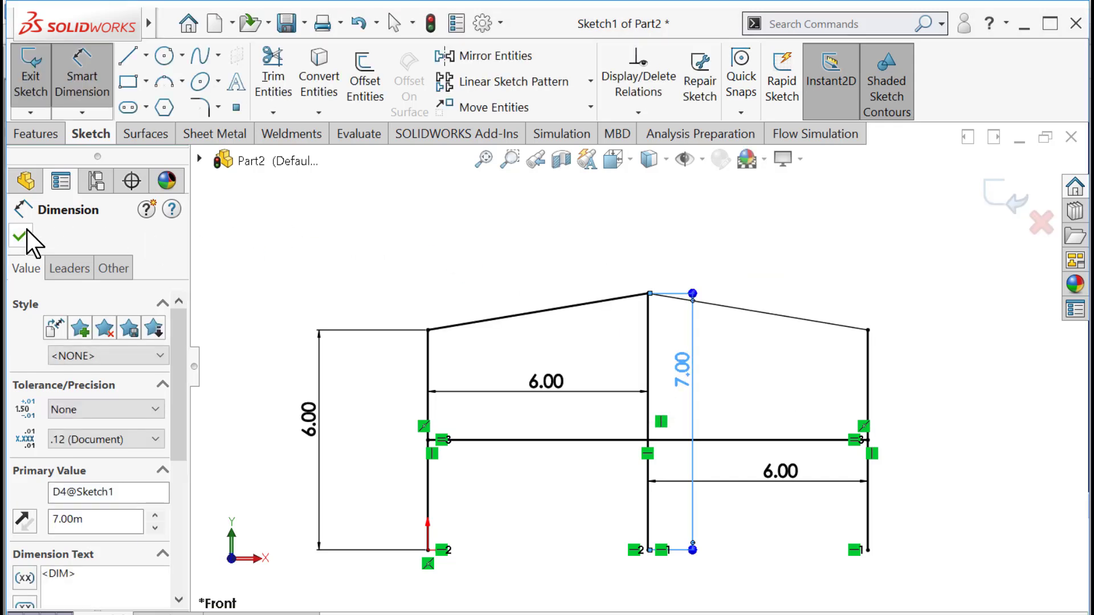
pyautogui.click(22, 234)
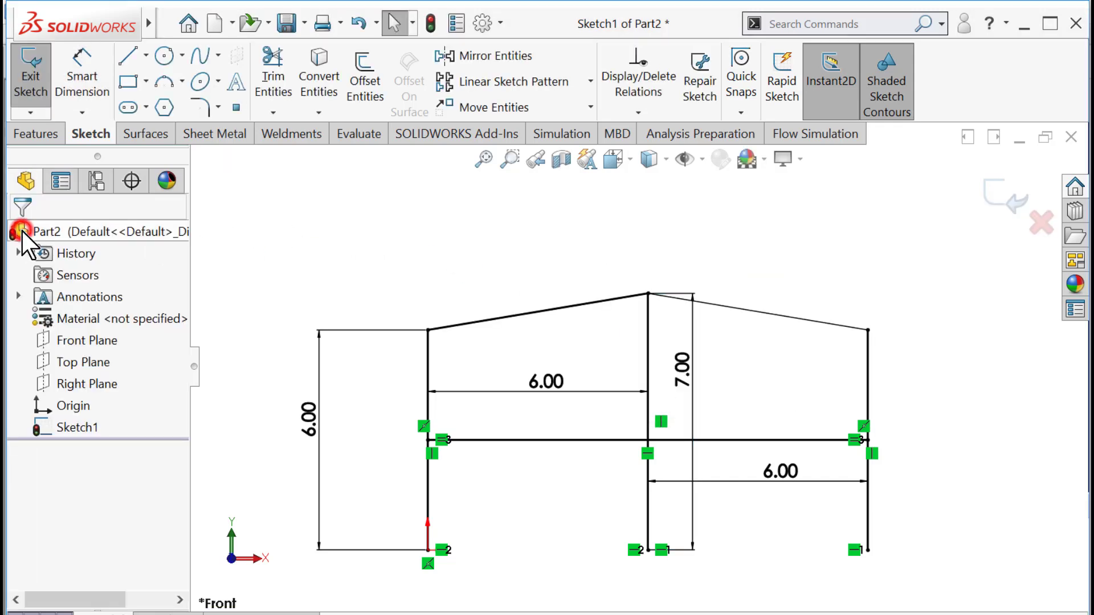
pyautogui.click(1009, 199)
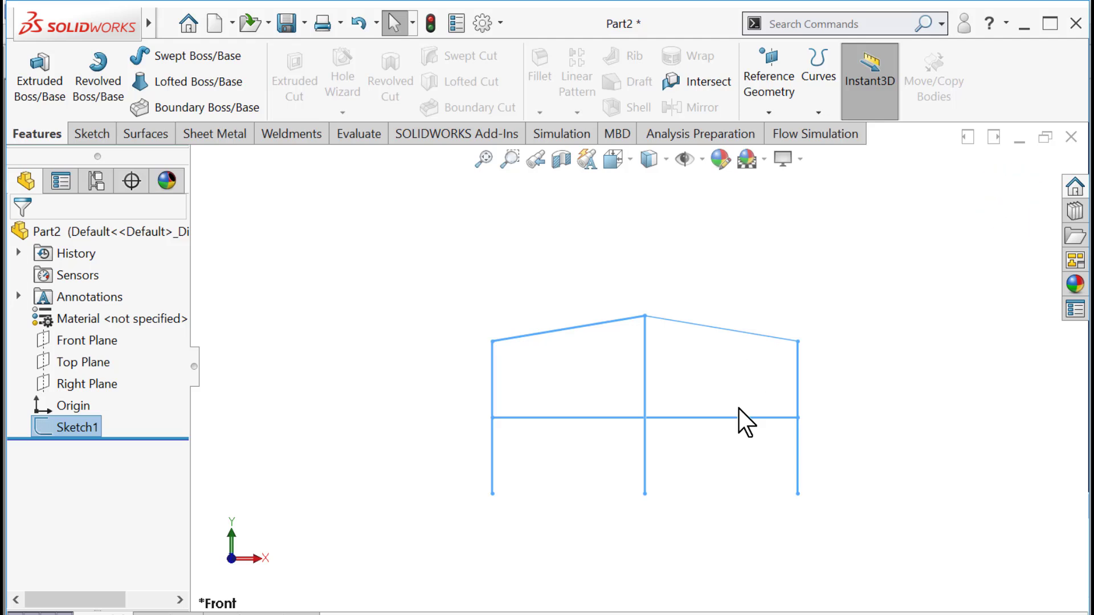
# - Create a reference plane offset 6 m from the Front Plane
pyautogui.moveTo(705, 389)
pyautogui.mouseDown(button='middle')
pyautogui.moveTo(667, 415)
pyautogui.moveTo(683, 450)
pyautogui.mouseUp(button='middle')
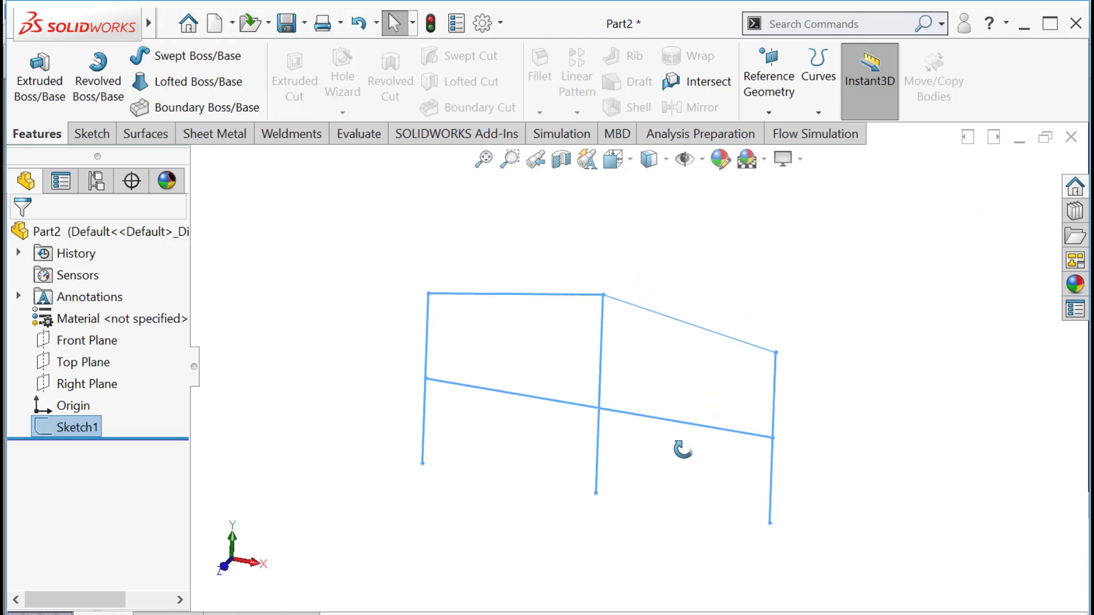
pyautogui.click(76, 341)
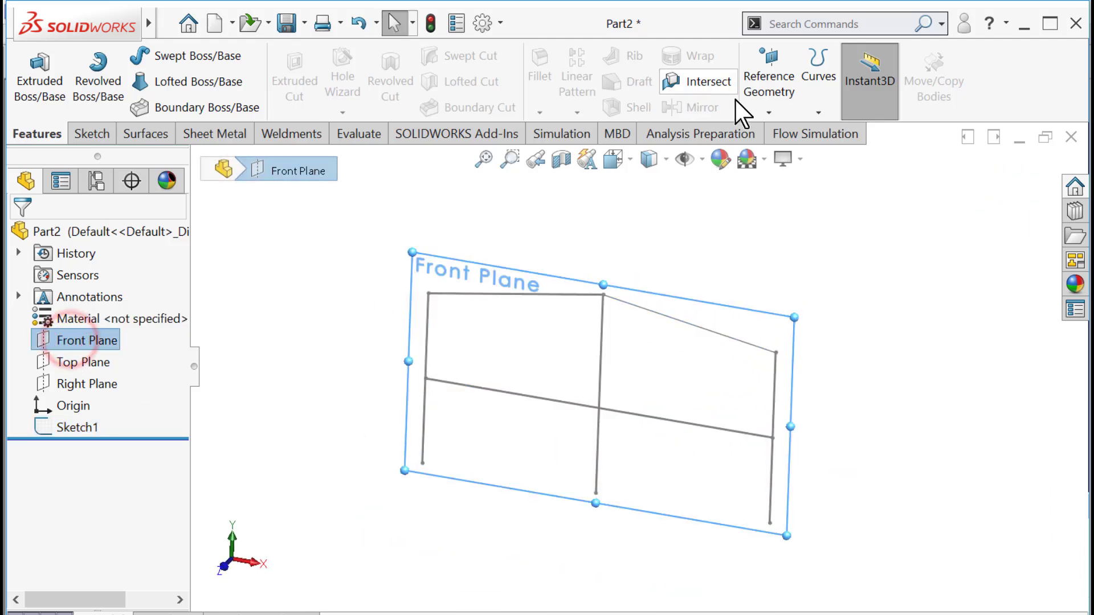
pyautogui.click(767, 113)
pyautogui.click(786, 135)
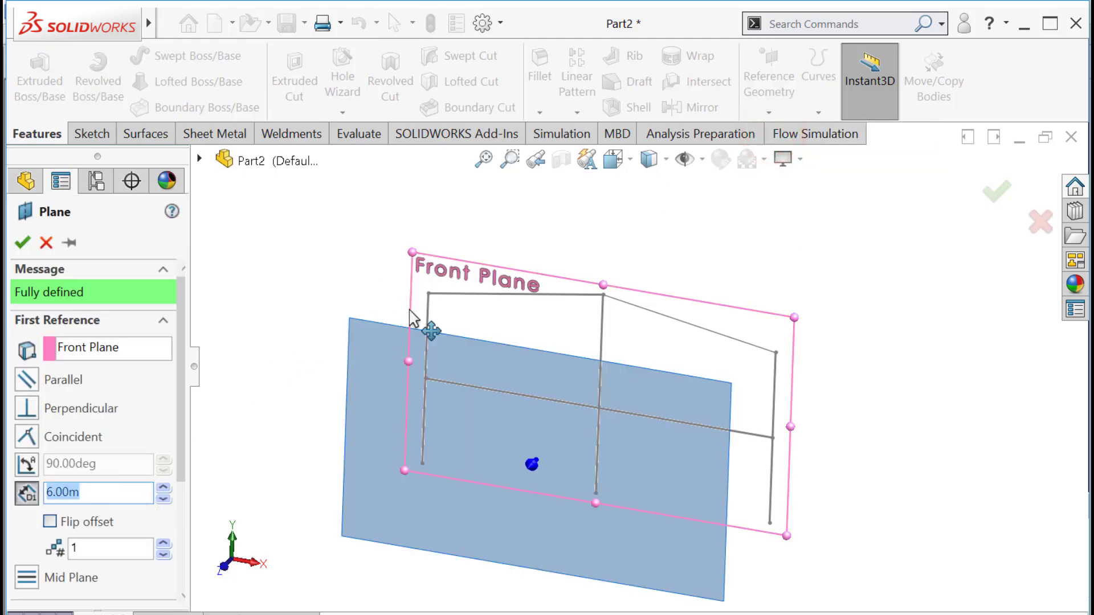
pyautogui.click(22, 242)
pyautogui.click(327, 243)
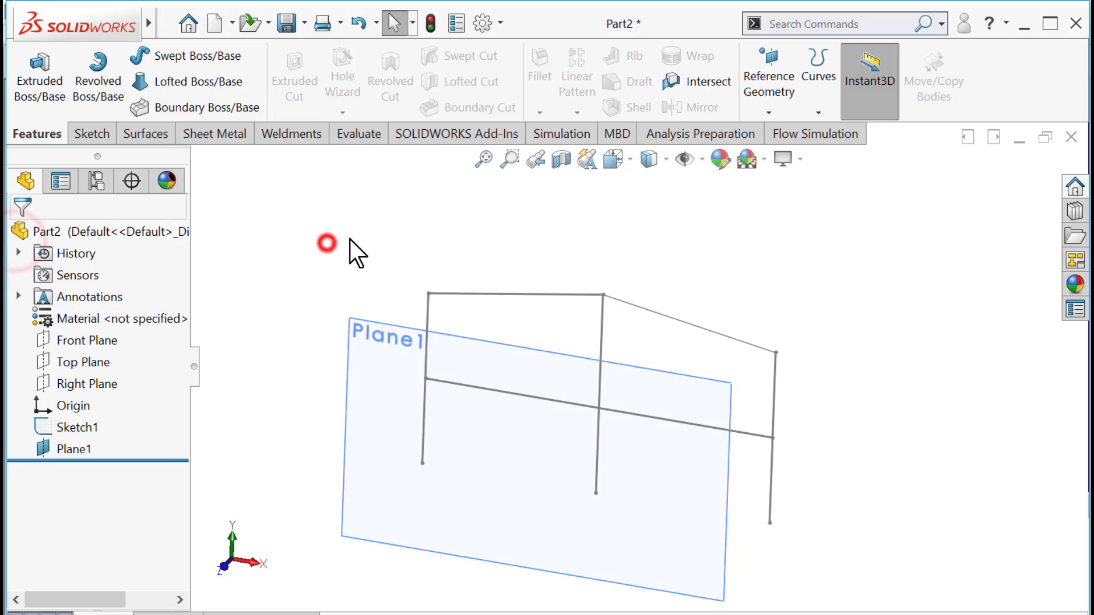
# - Edit the new plane and flip its offset to the opposite side of the Front Plane
pyautogui.click(80, 450)
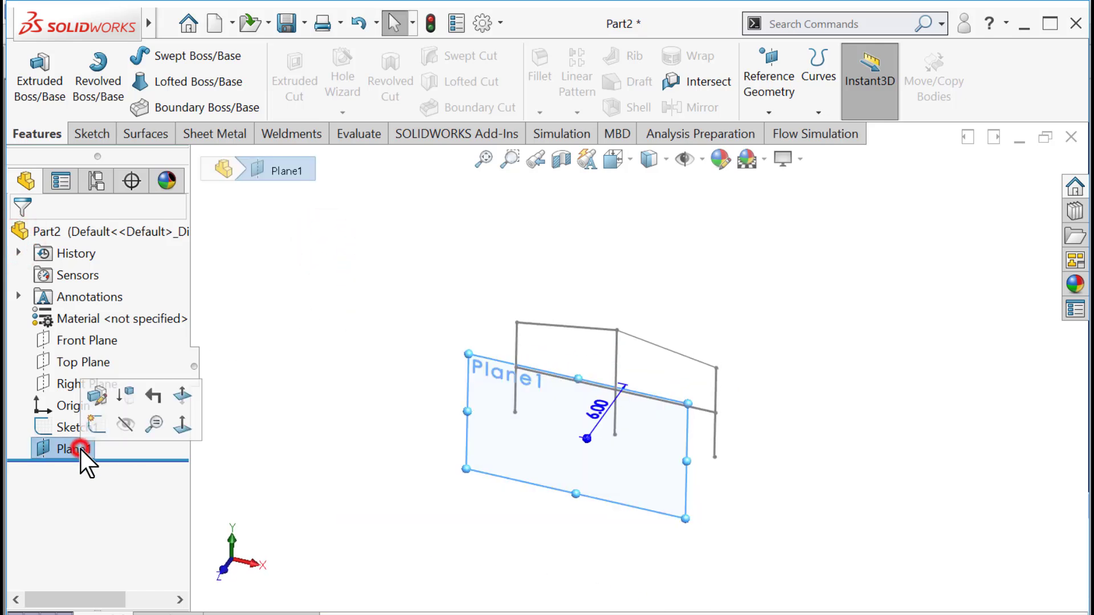
pyautogui.click(96, 395)
pyautogui.click(51, 521)
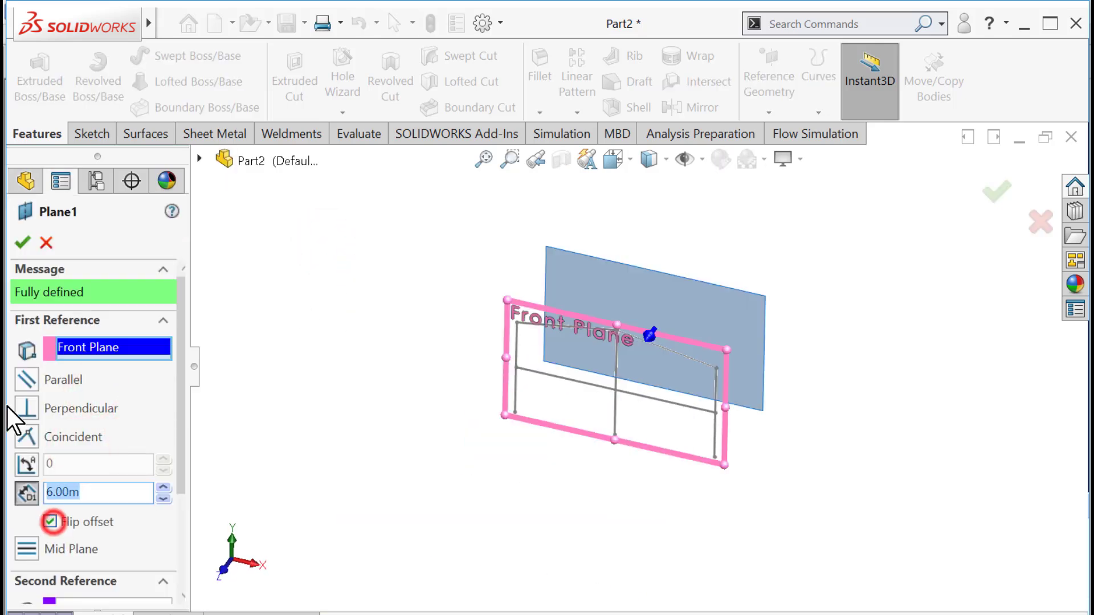
pyautogui.click(23, 243)
pyautogui.click(285, 291)
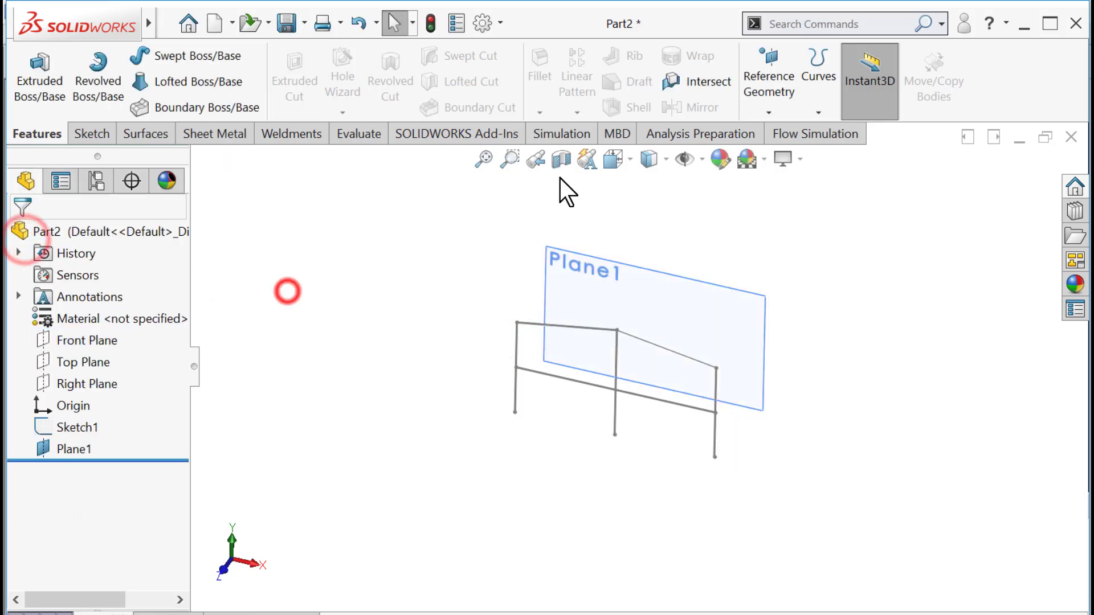
# - Hide the reference planes in the graphics view
pyautogui.click(705, 163)
pyautogui.click(686, 183)
pyautogui.click(445, 211)
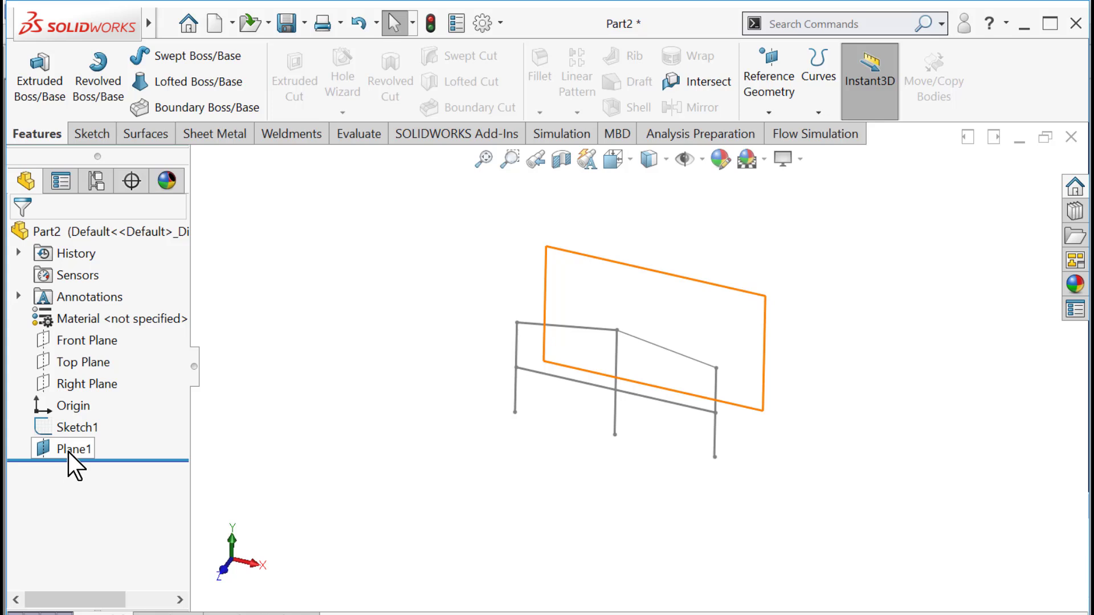
# - Copy the frame sketch and paste it onto the offset plane as the rear frame
pyautogui.click(62, 433)
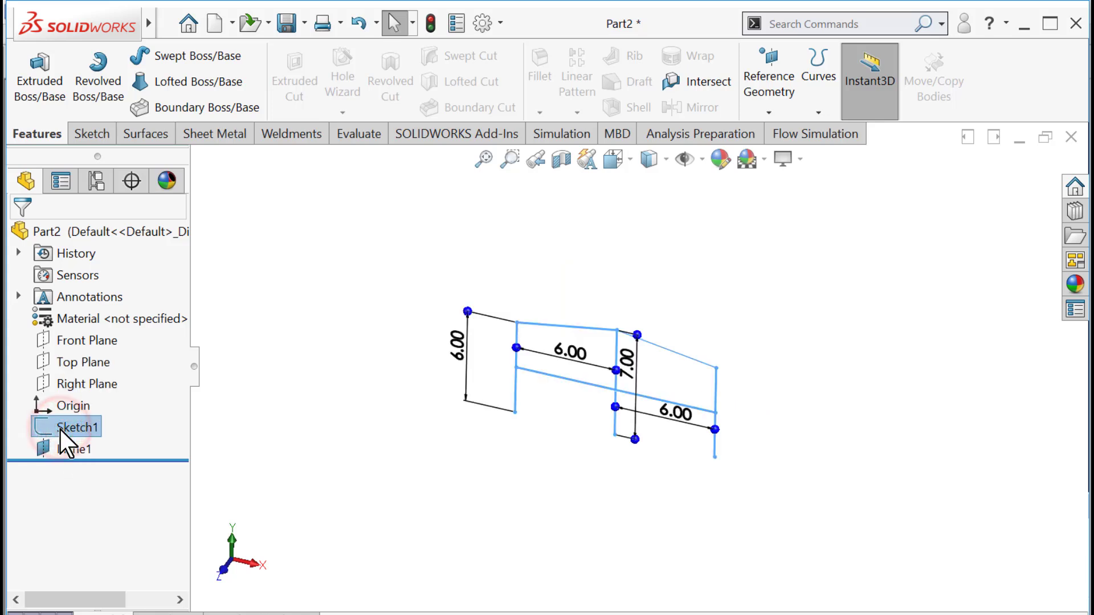
pyautogui.click(242, 446)
pyautogui.click(61, 451)
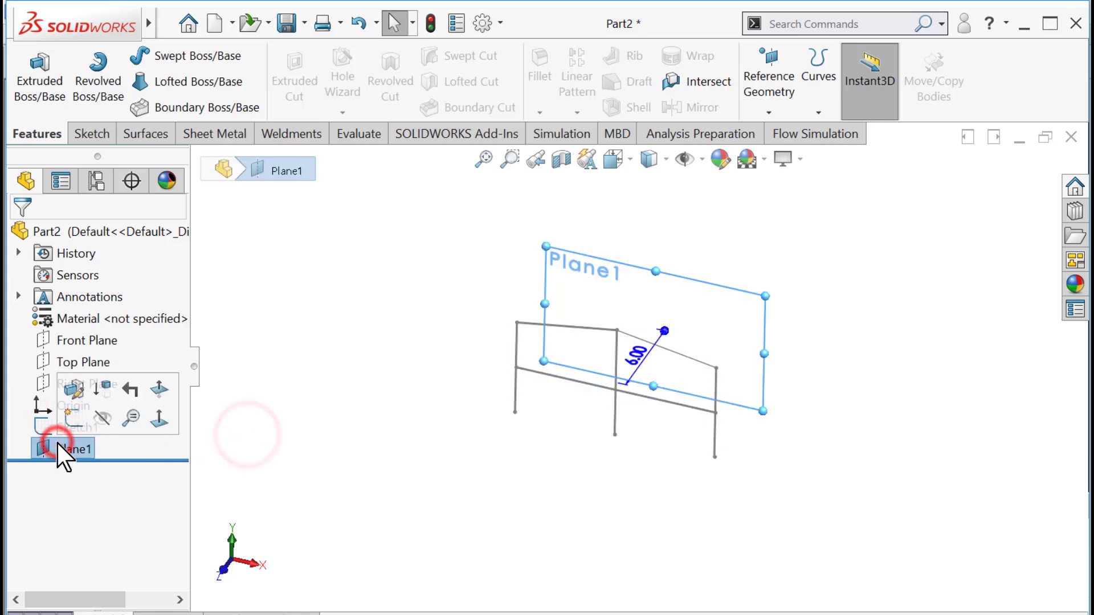
pyautogui.click(67, 428)
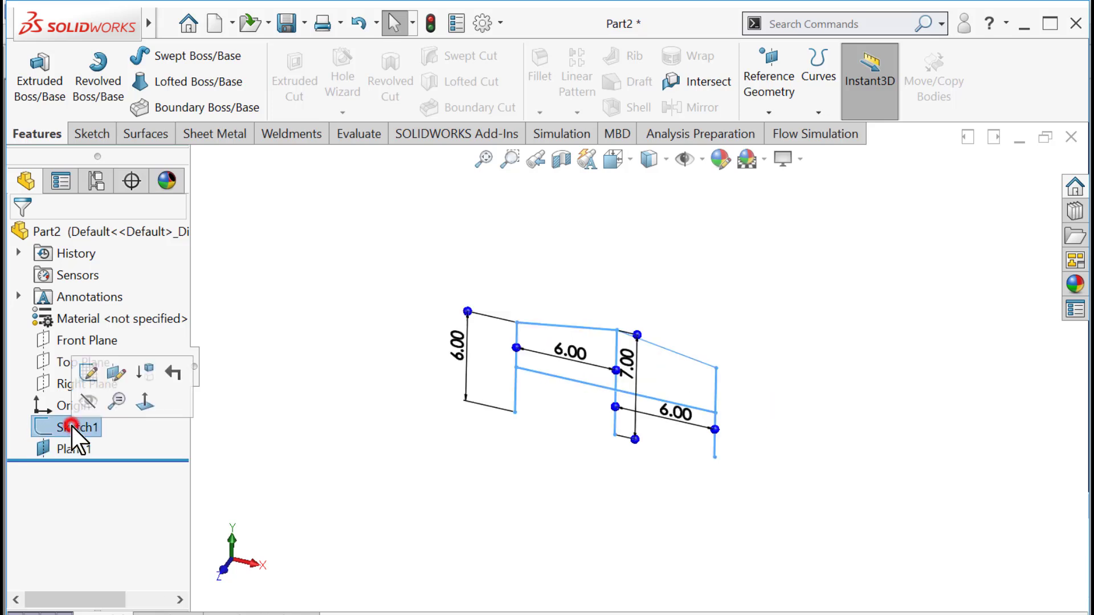
pyautogui.click(80, 450)
pyautogui.hotkey('ctrl', 'v')
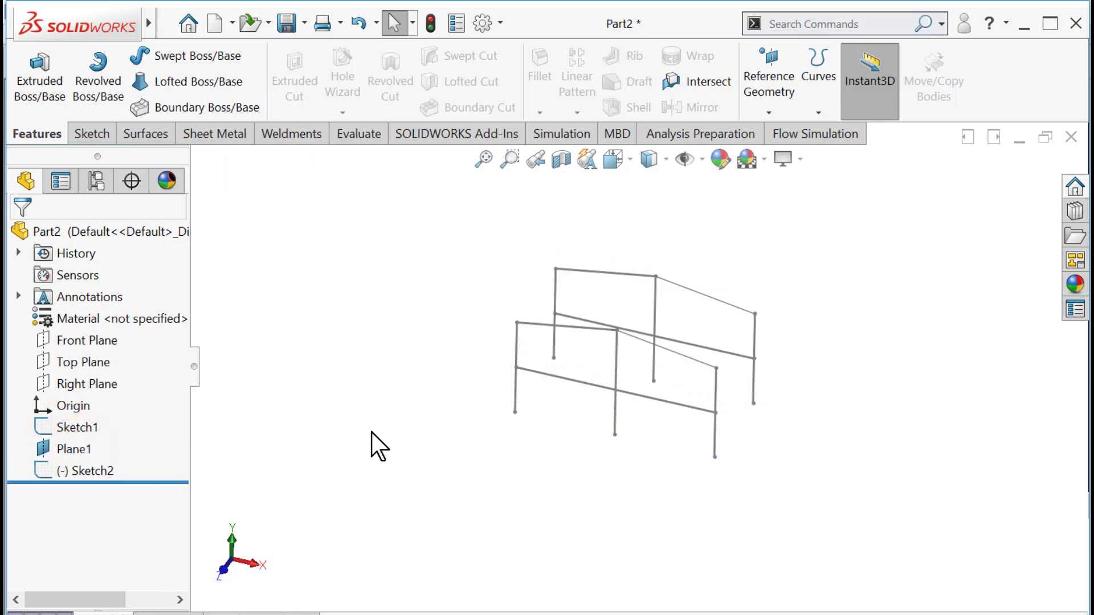
# - Start a 3D sketch and draw a line joining the left column tops of the front and rear frames
pyautogui.scroll(-3, 735, 288)
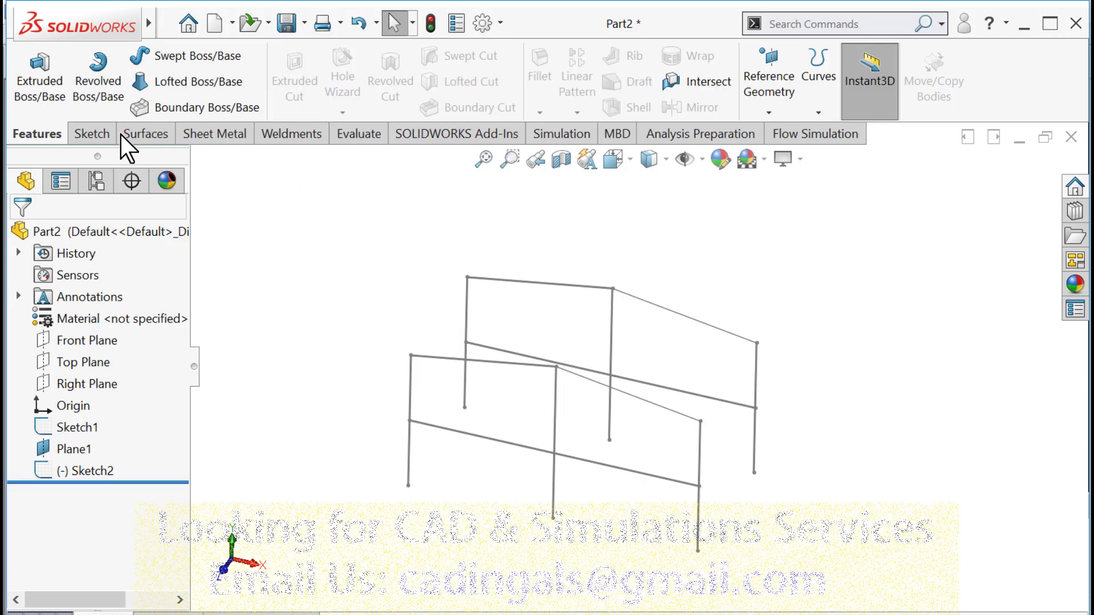
pyautogui.click(93, 134)
pyautogui.click(30, 108)
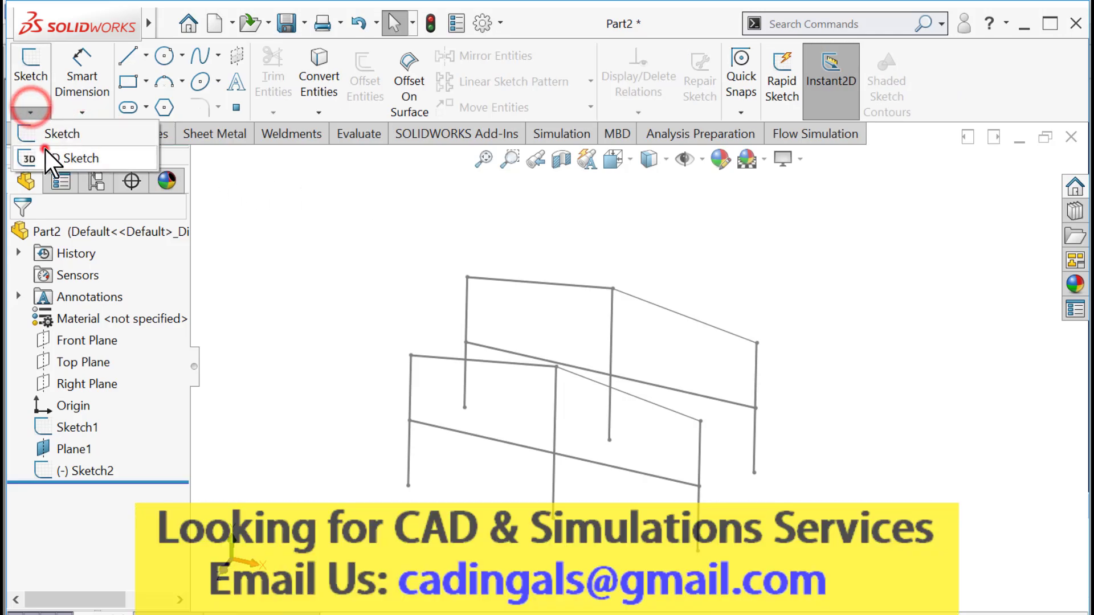
pyautogui.click(71, 157)
pyautogui.click(126, 56)
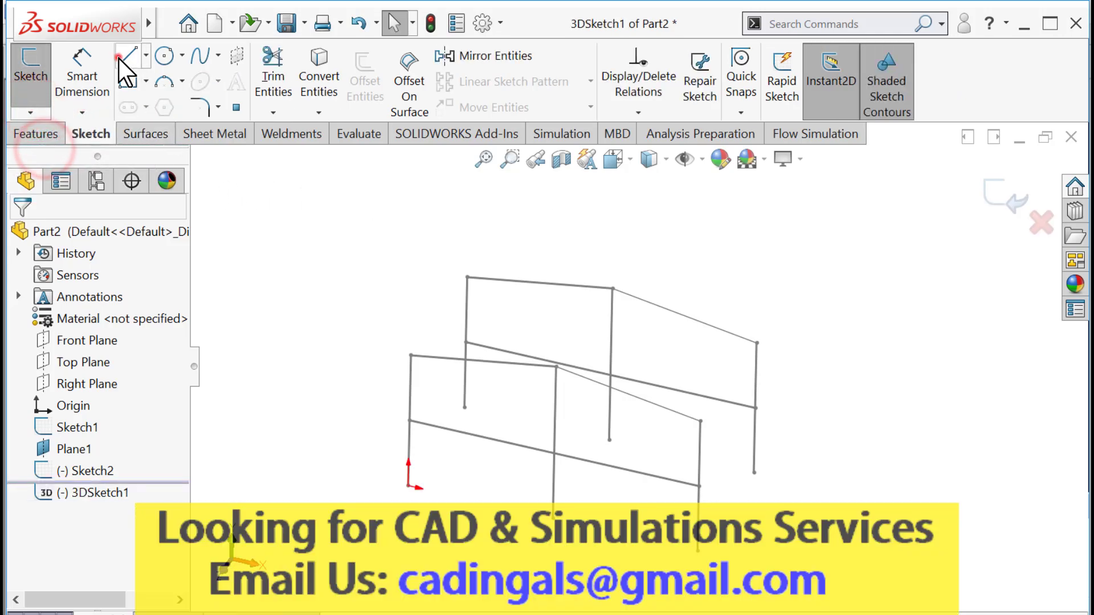
pyautogui.click(410, 355)
pyautogui.click(466, 276)
pyautogui.doubleClick(327, 357)
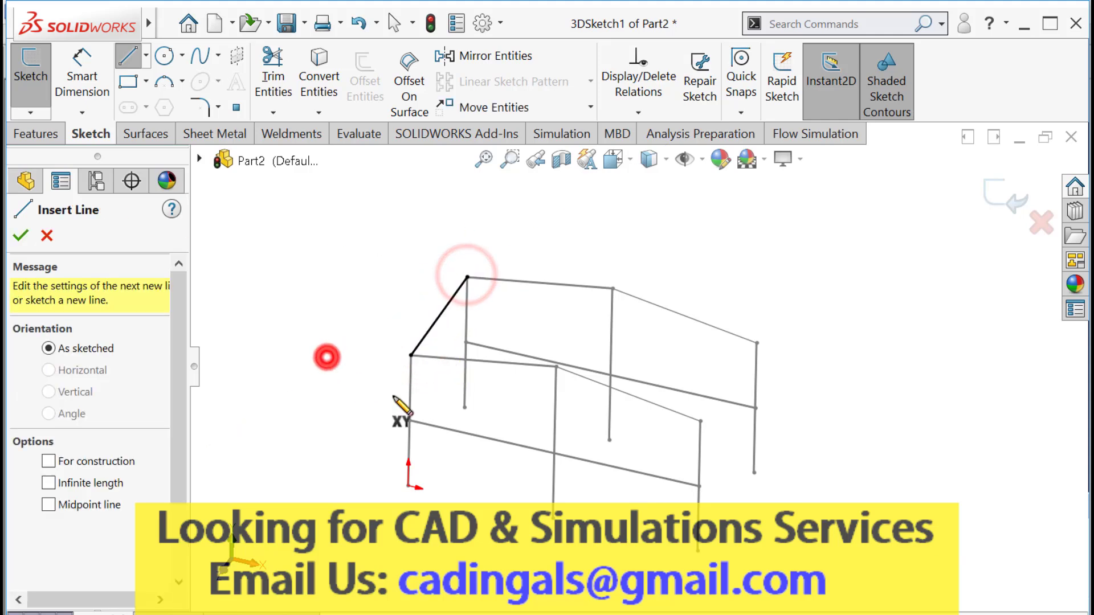
# - Draw 3D lines joining the front and rear frames at the roof peak and at the right column tops
pyautogui.click(556, 366)
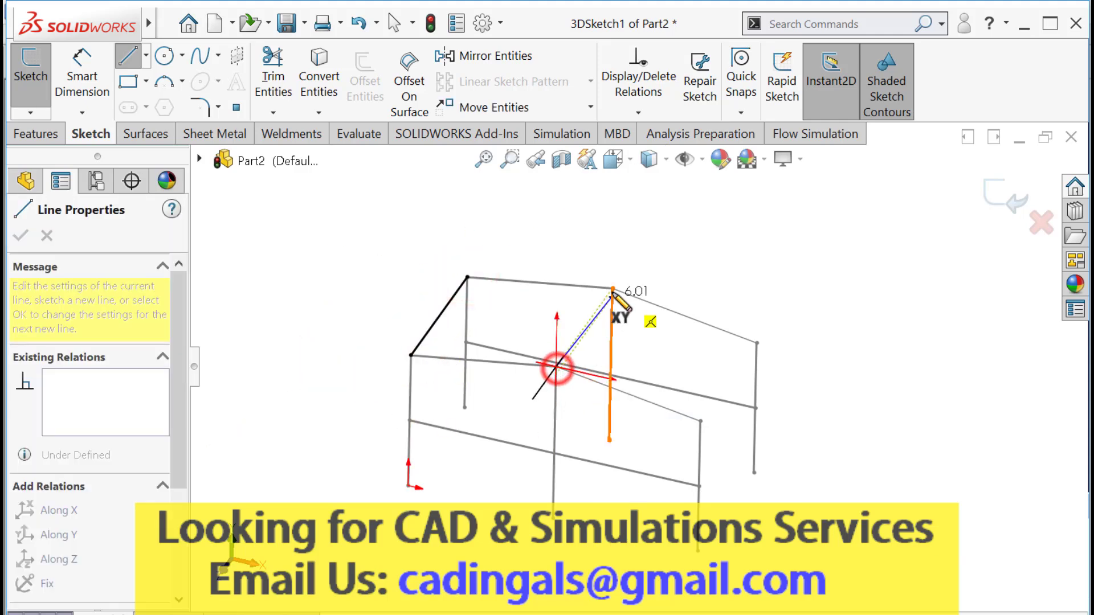
pyautogui.click(613, 288)
pyautogui.doubleClick(297, 299)
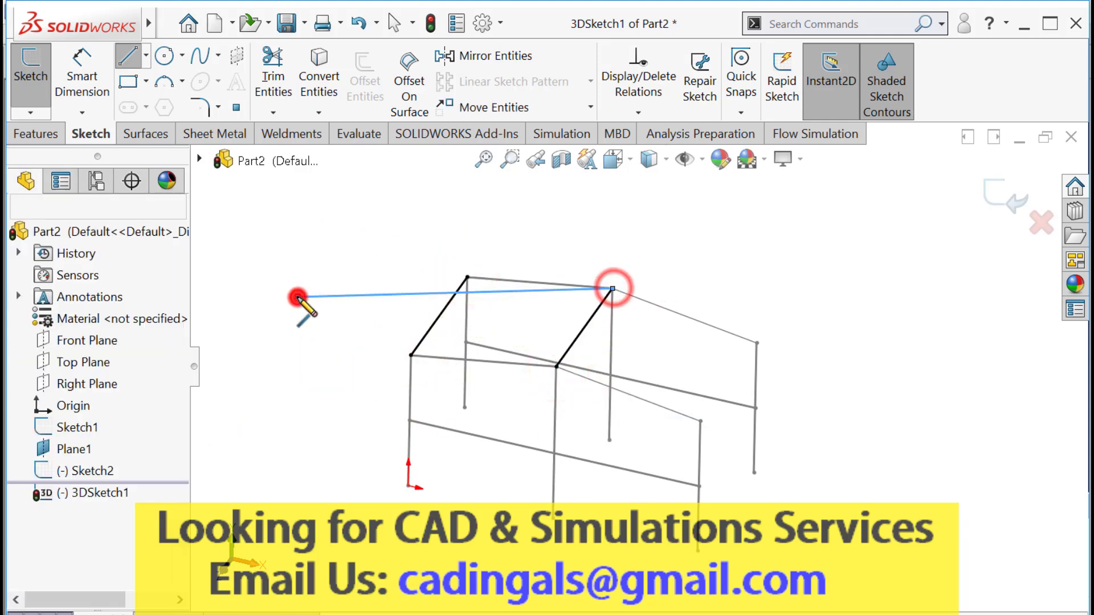
pyautogui.click(700, 421)
pyautogui.click(757, 343)
pyautogui.click(816, 429)
pyautogui.doubleClick(816, 429)
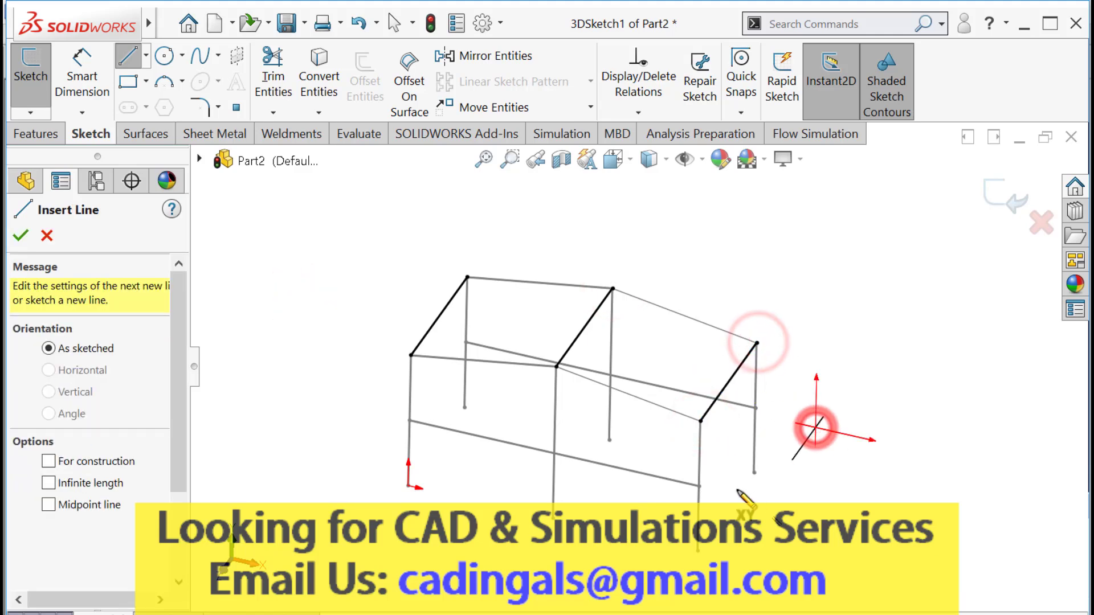
# - Draw 3D lines joining the front and rear cross beams at their right ends and at the middle columns
pyautogui.moveTo(737, 490); pyautogui.dragTo(733, 449, button='middle')
pyautogui.click(698, 457)
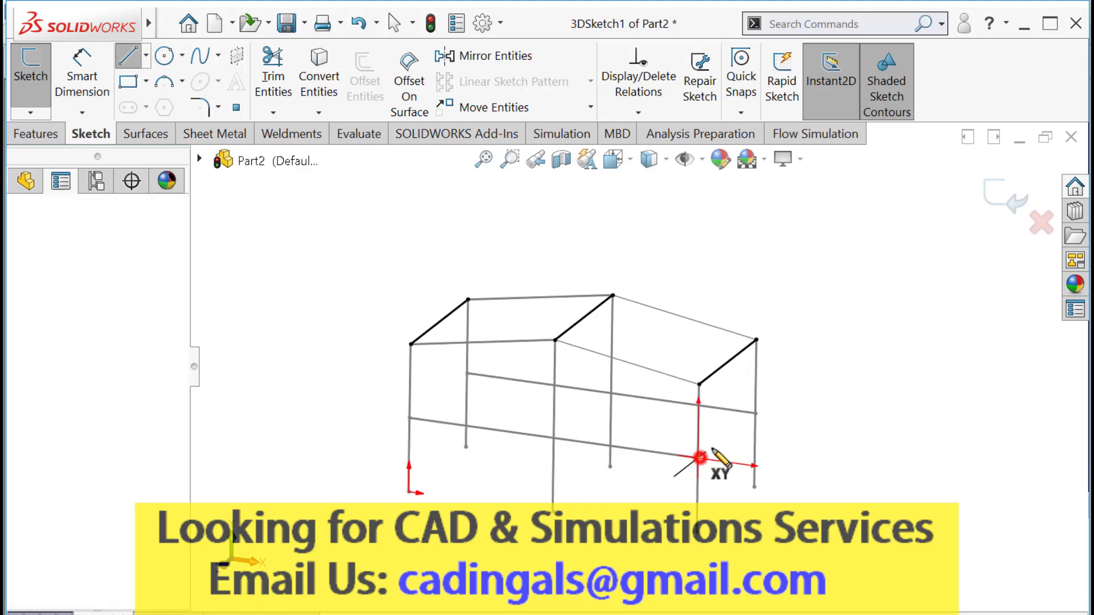
pyautogui.click(756, 414)
pyautogui.doubleClick(798, 459)
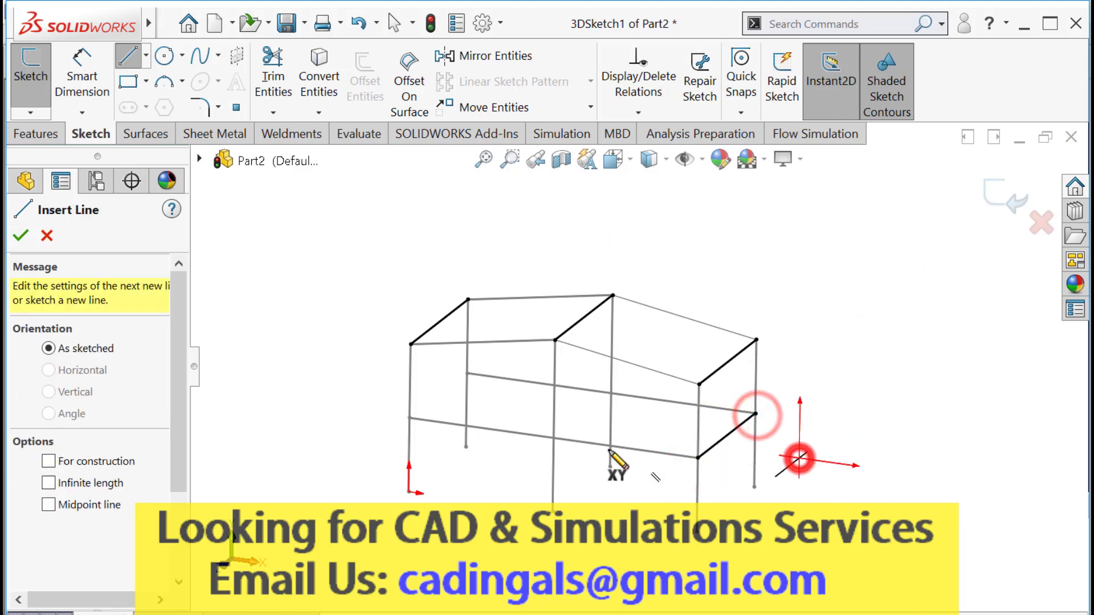
pyautogui.click(554, 437)
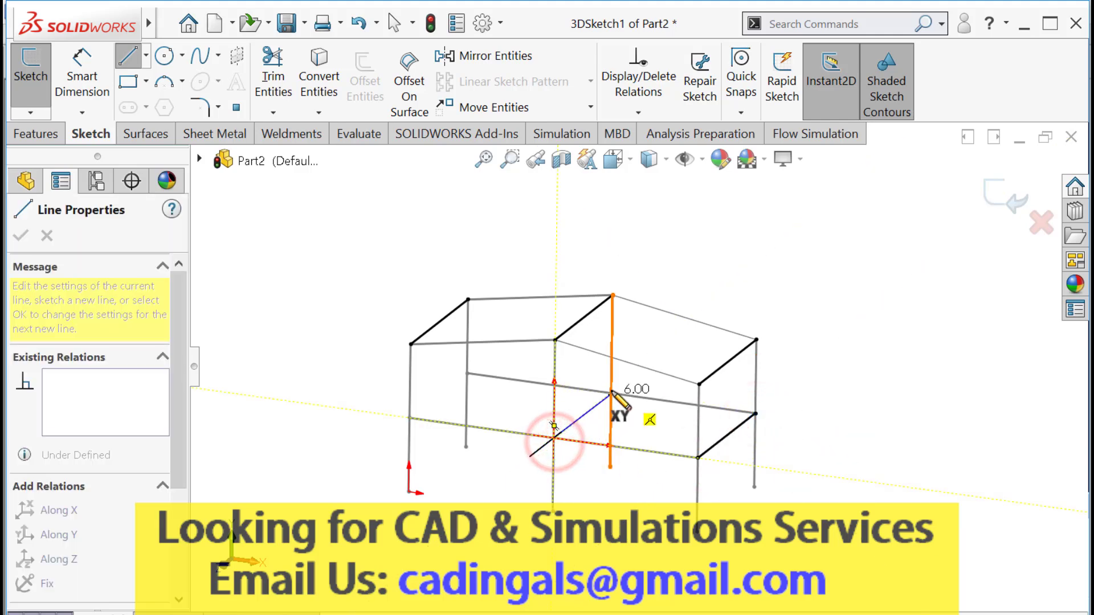
pyautogui.scroll(-5, 611, 393)
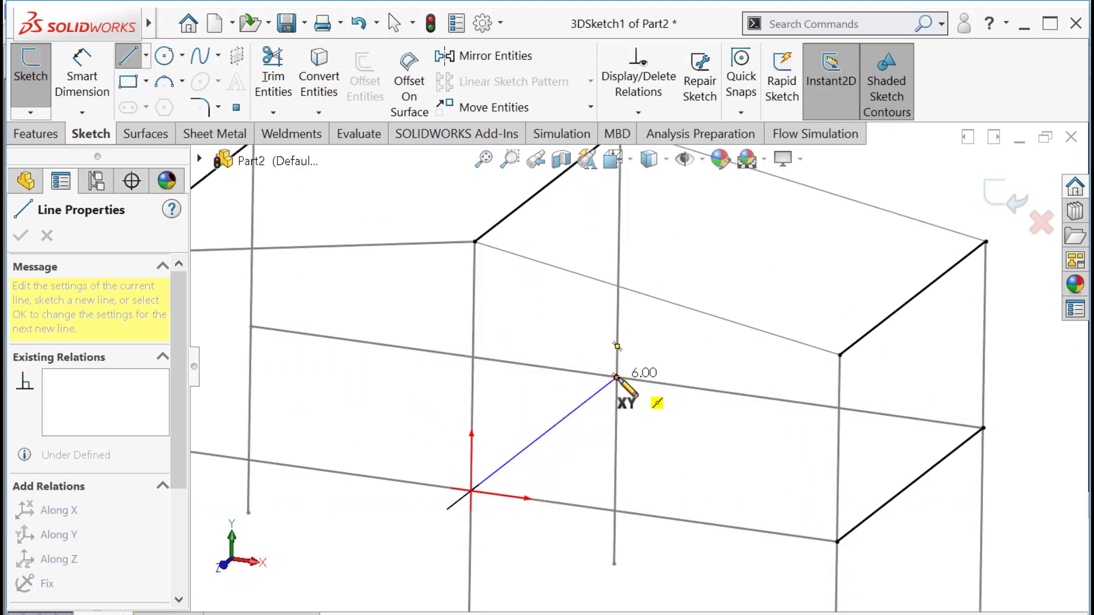
pyautogui.doubleClick(617, 378)
pyautogui.scroll(3, 696, 446)
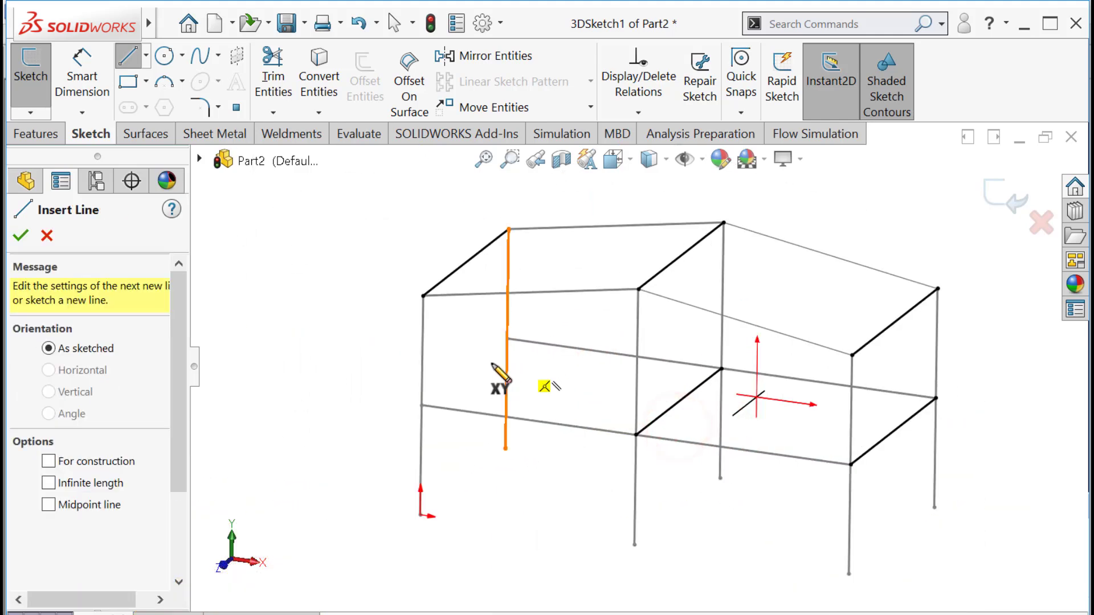
# - Draw a 3D line joining the left ends of the front and rear cross beams and exit the 3D sketch
pyautogui.click(422, 405)
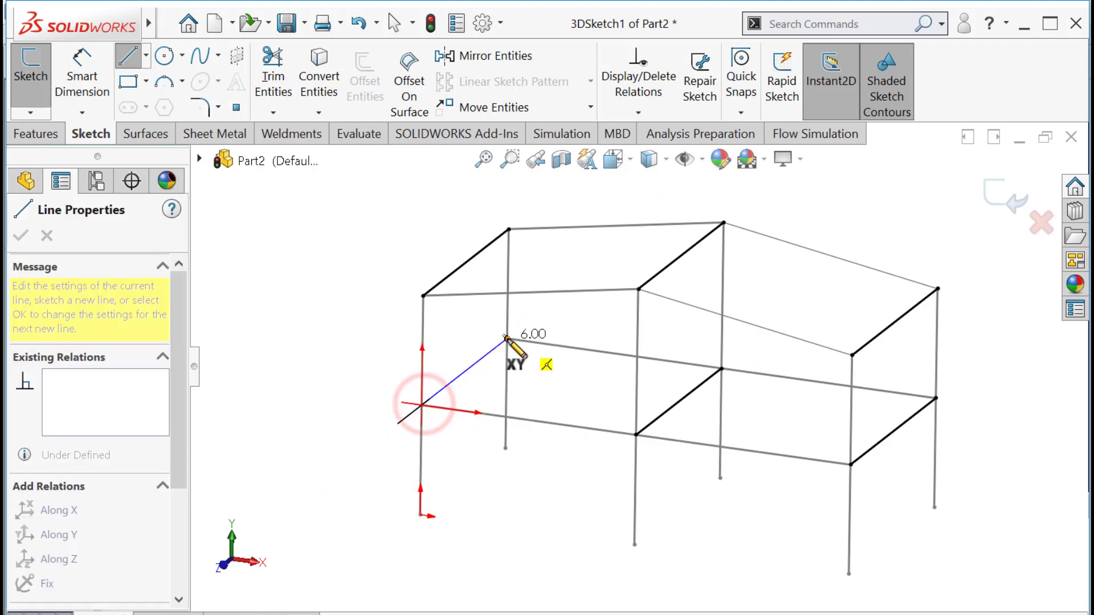
pyautogui.click(507, 340)
pyautogui.press('Escape')
pyautogui.scroll(2, 636, 368)
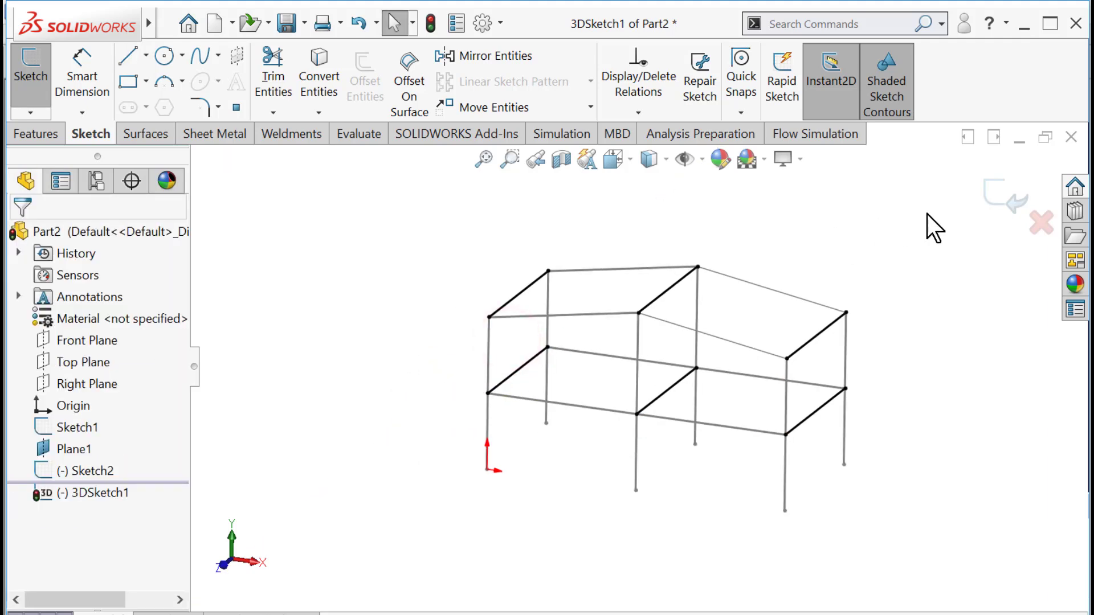
pyautogui.click(1016, 198)
pyautogui.scroll(3, 882, 367)
pyautogui.click(896, 341)
# - Start a structural member with the iso sb beam 120 x 12 profile and assign all six vertical columns to the first group
pyautogui.scroll(-3, 712, 350)
pyautogui.moveTo(693, 363)
pyautogui.mouseDown(button='middle')
pyautogui.moveTo(613, 376)
pyautogui.moveTo(664, 386)
pyautogui.mouseUp(button='middle')
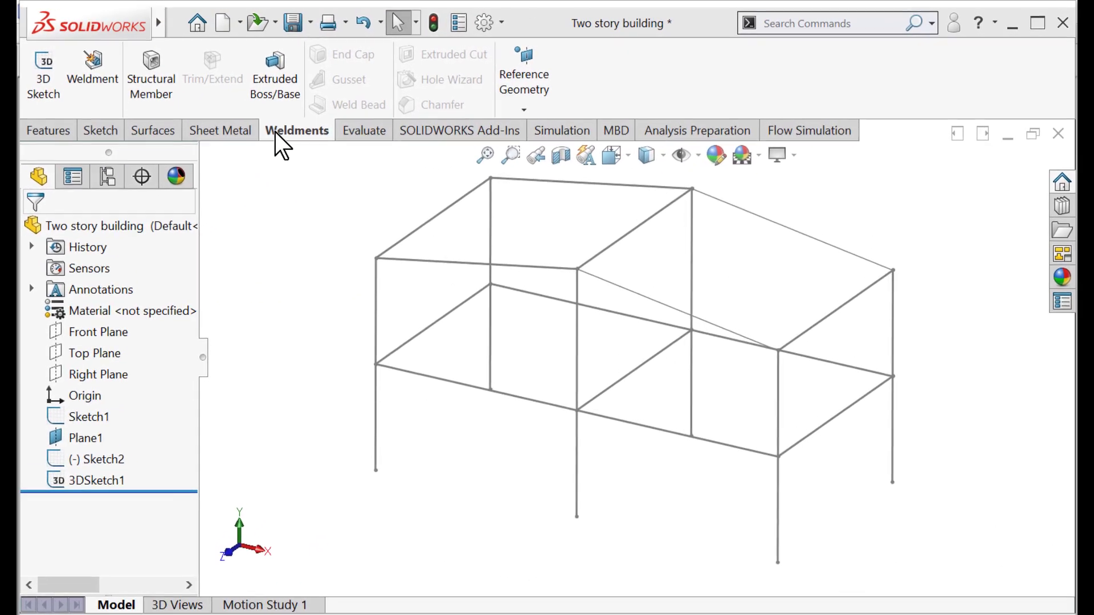
pyautogui.click(148, 70)
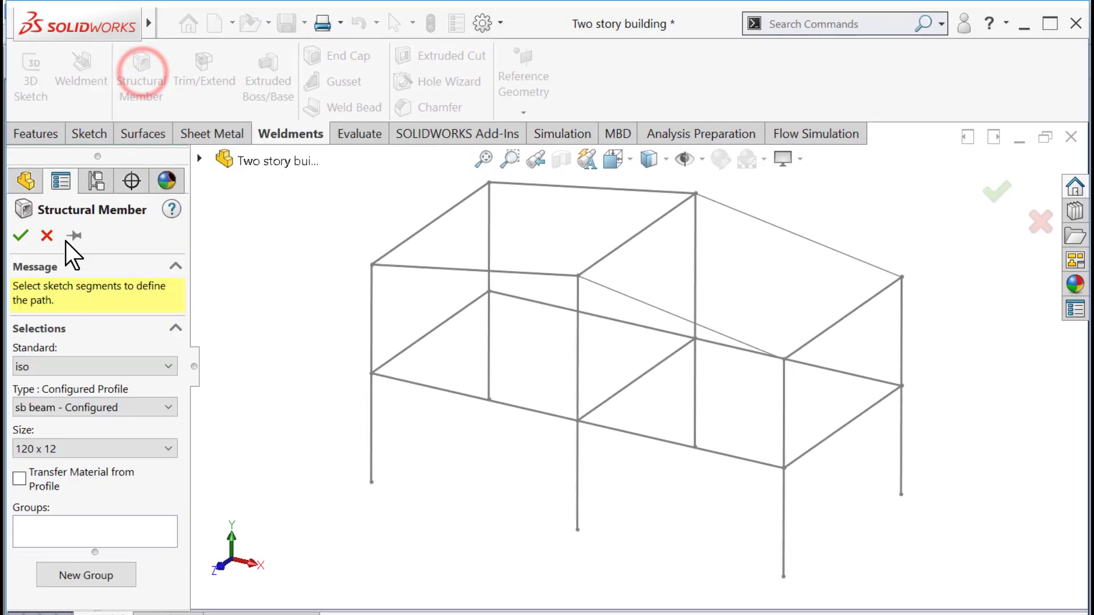
pyautogui.click(68, 408)
pyautogui.click(69, 411)
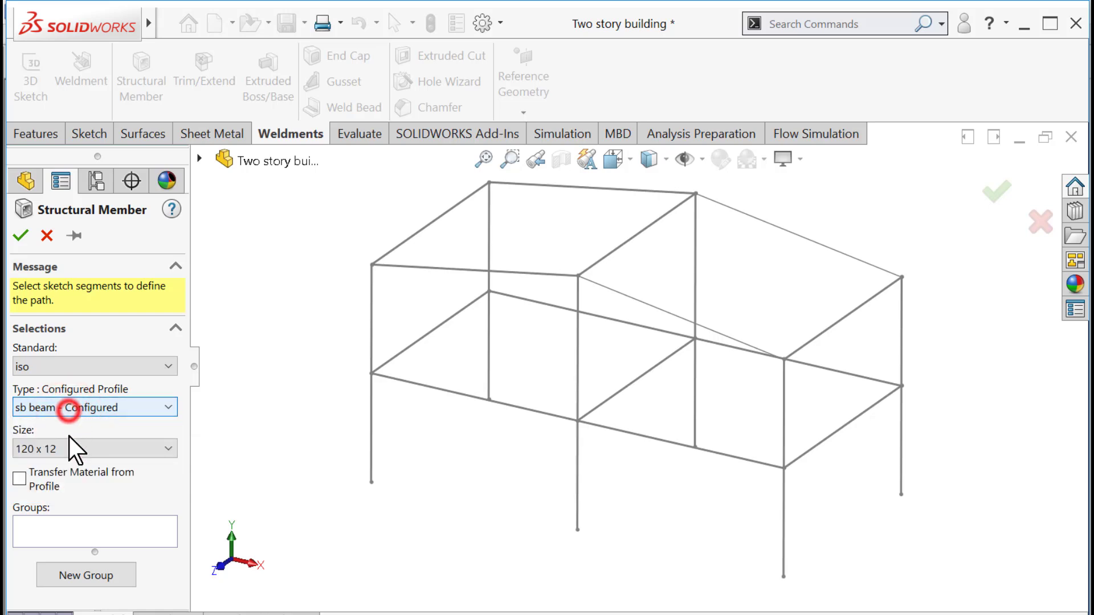
pyautogui.click(70, 449)
pyautogui.click(69, 449)
pyautogui.click(54, 523)
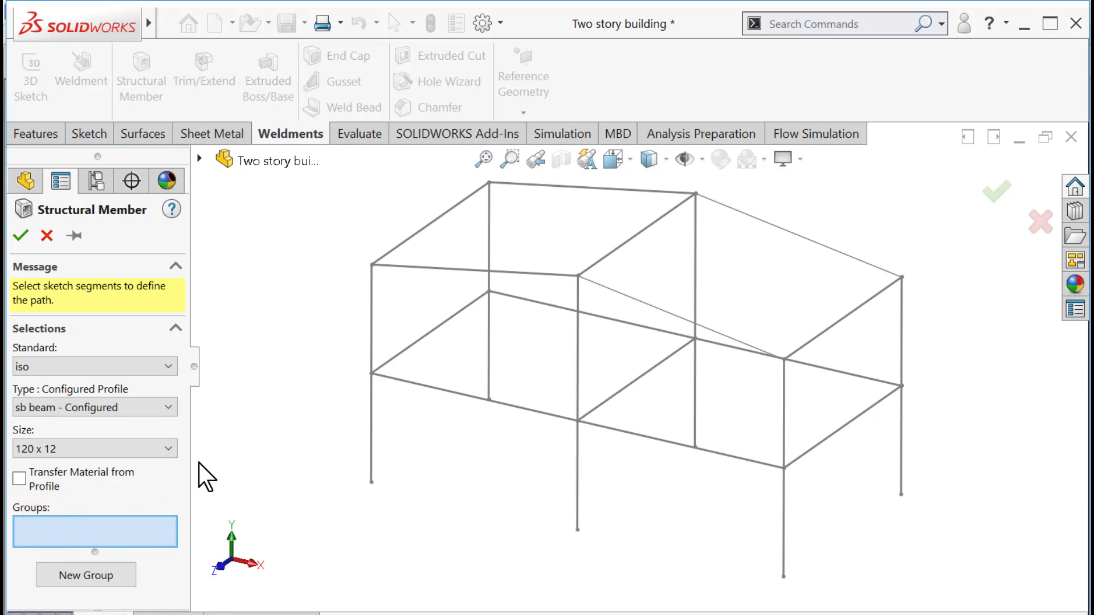
pyautogui.click(371, 318)
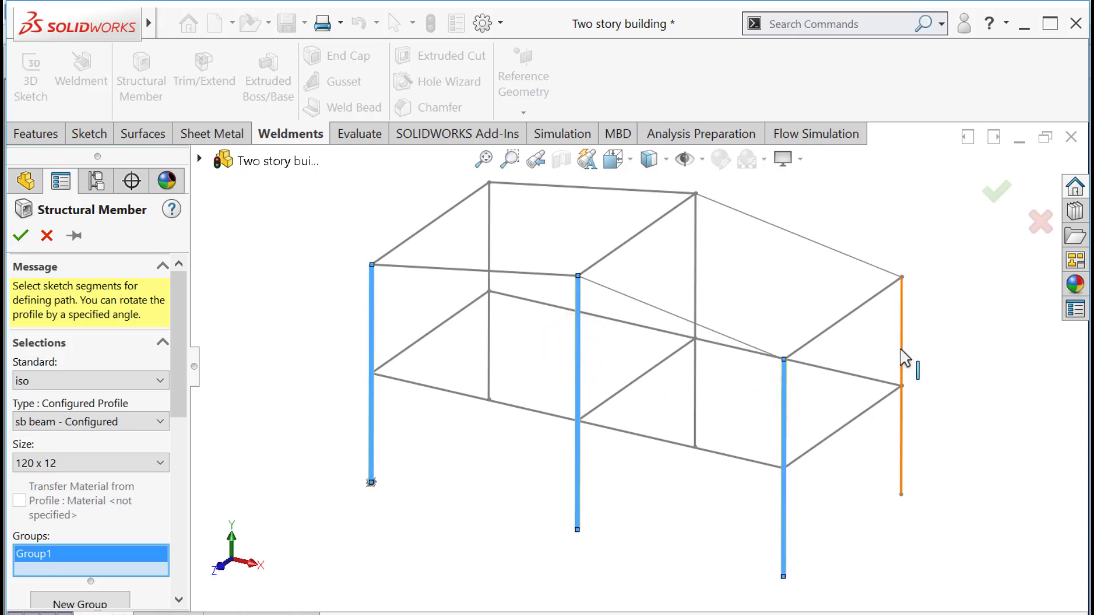
pyautogui.click(694, 279)
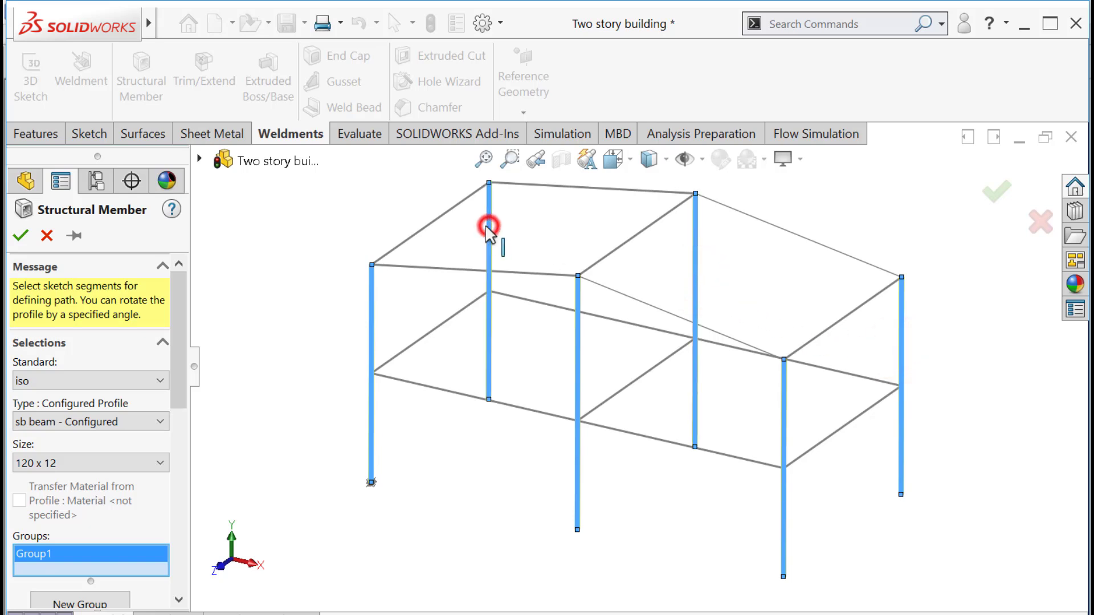
# - Add a second group containing the four sides of the first-floor beam perimeter: left, front, right and rear
pyautogui.click(59, 604)
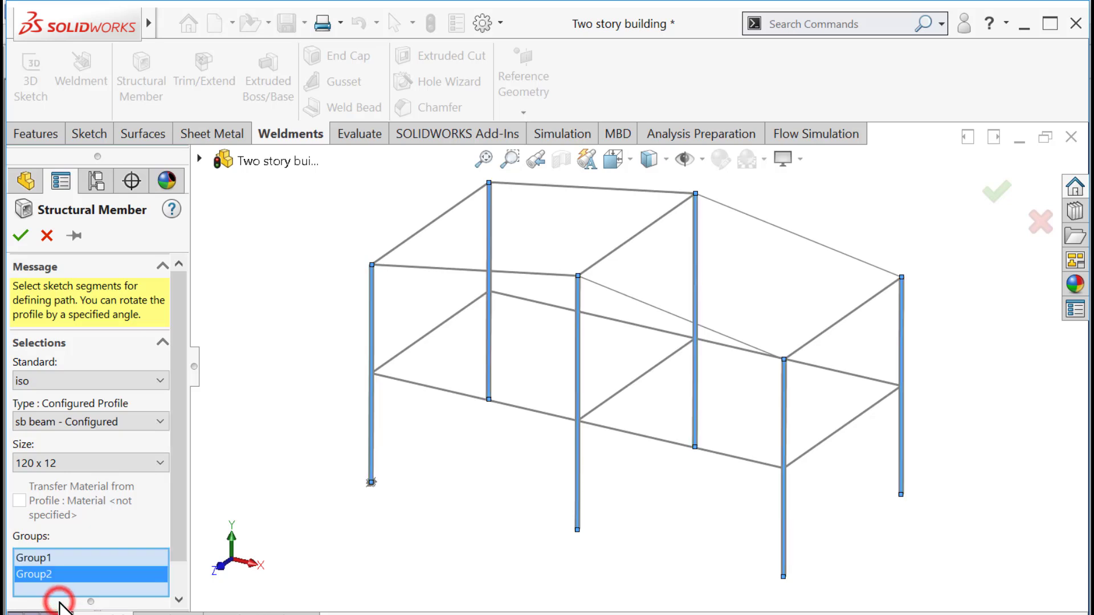
pyautogui.click(423, 337)
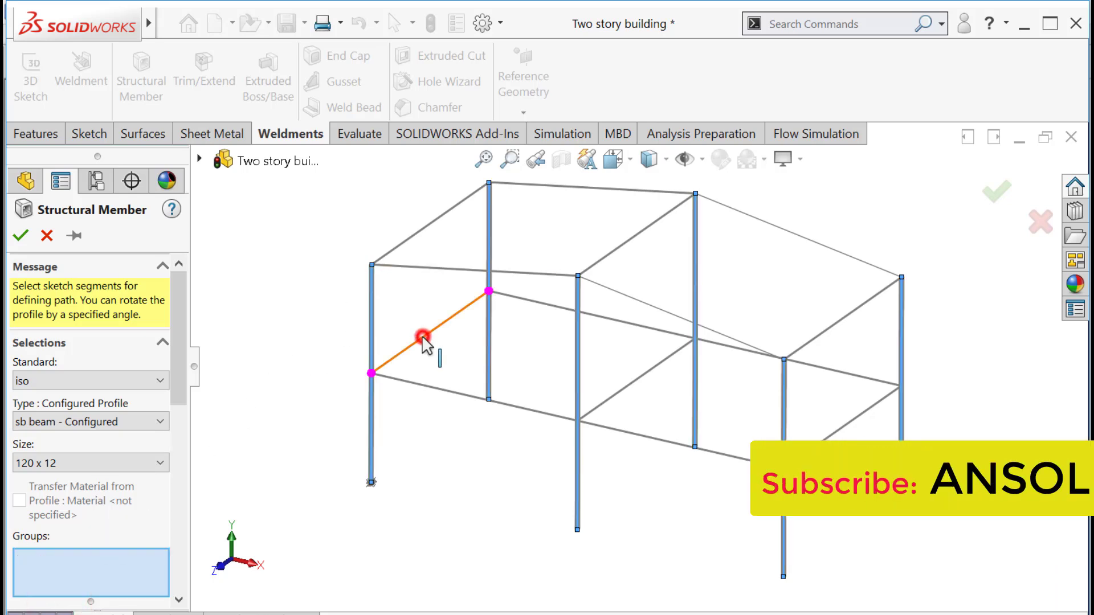
pyautogui.click(696, 447)
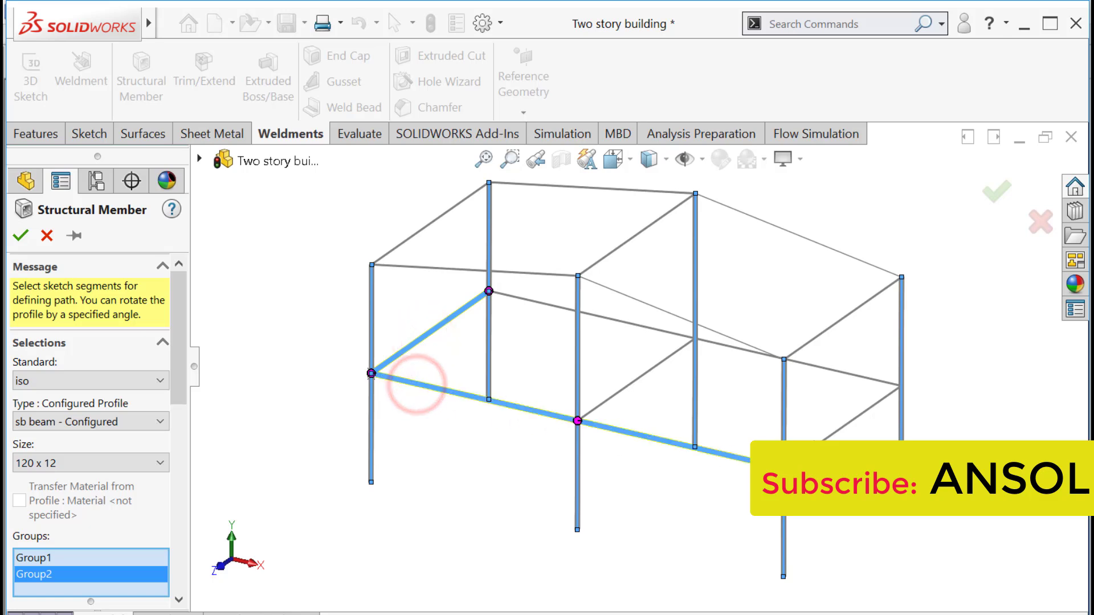
pyautogui.click(816, 443)
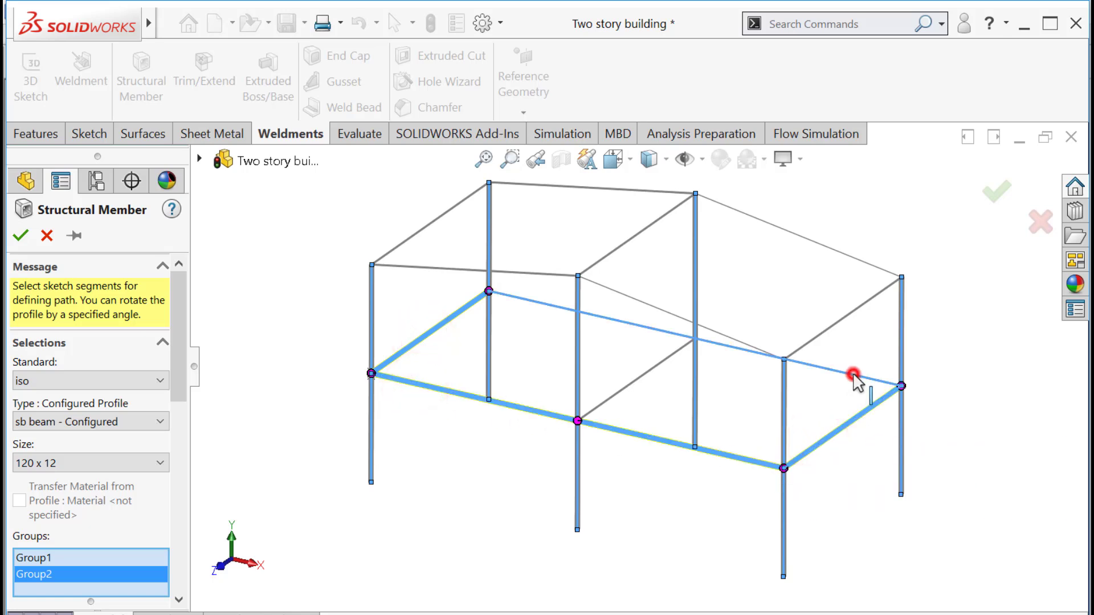
pyautogui.click(853, 374)
# - Add a third group with the middle floor beam and a fourth with the three front-to-rear roof lines
pyautogui.moveTo(178, 366); pyautogui.dragTo(179, 407)
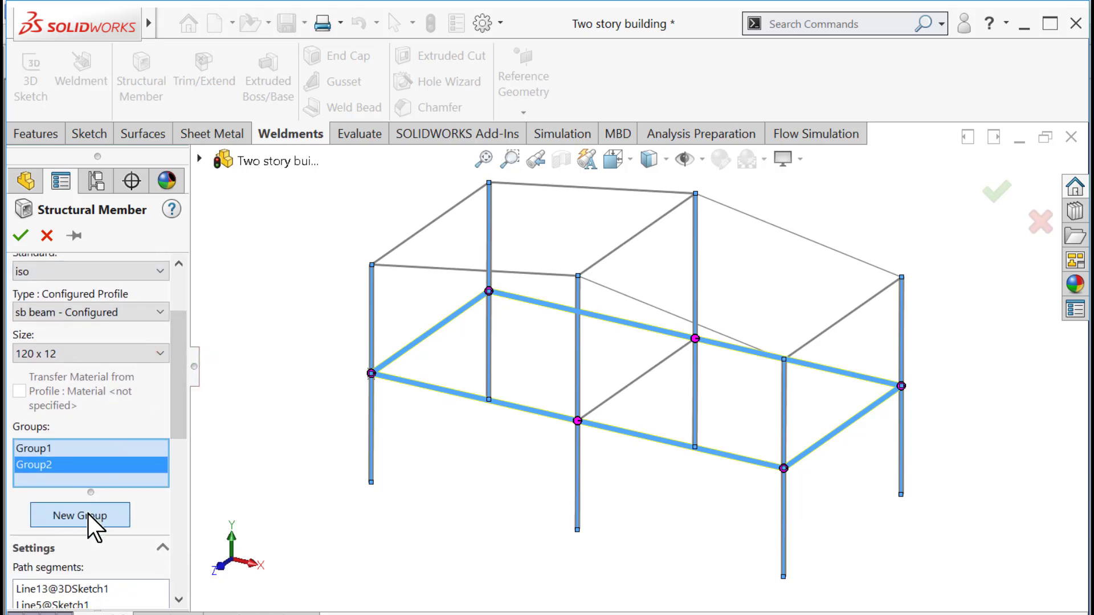
pyautogui.click(623, 390)
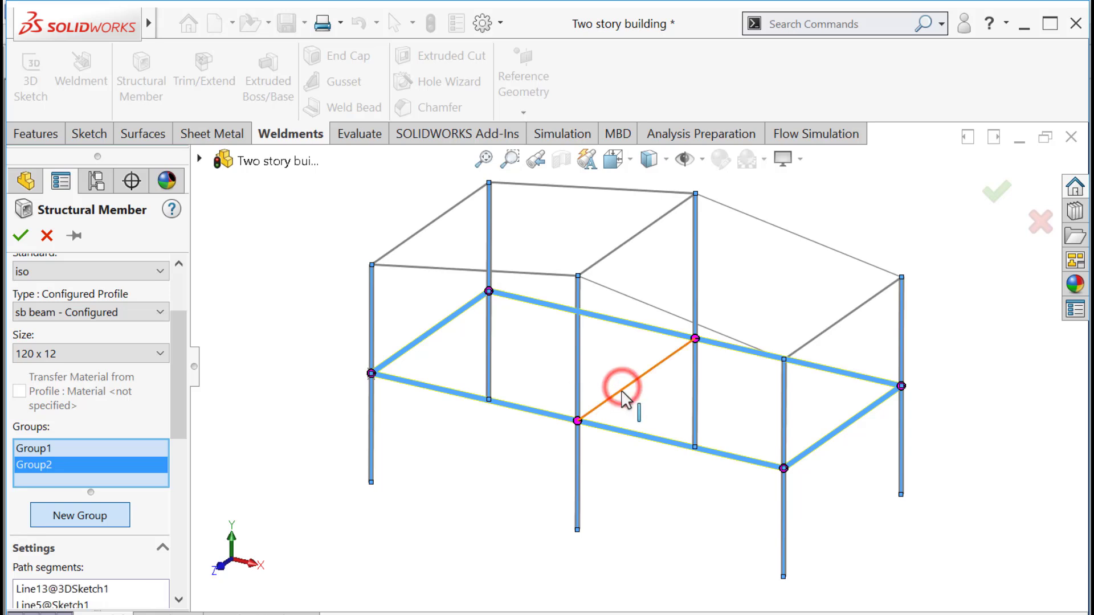
pyautogui.click(100, 517)
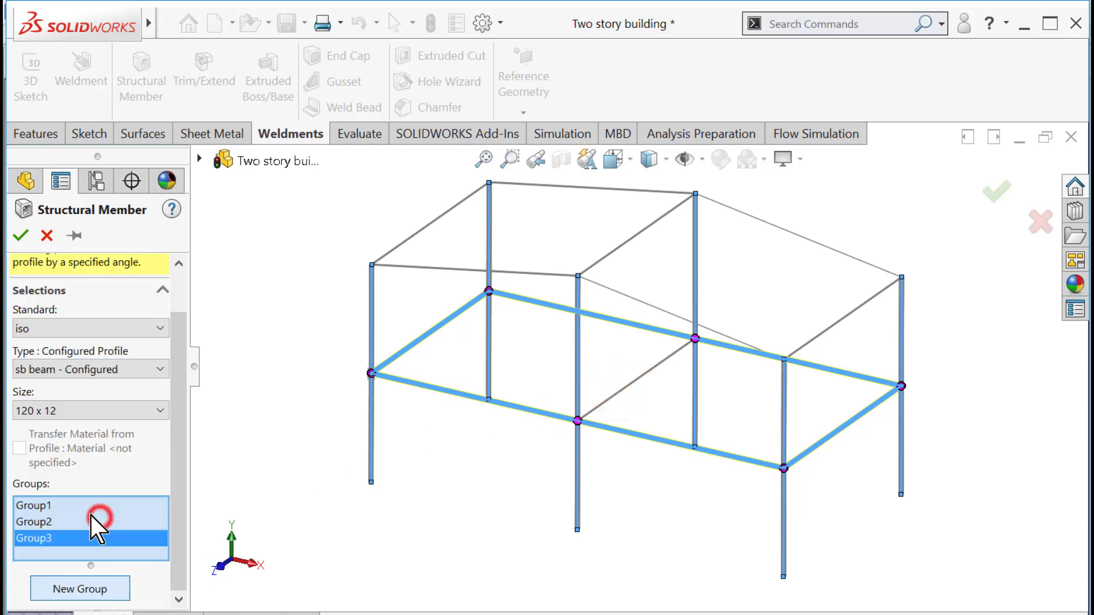
pyautogui.click(614, 392)
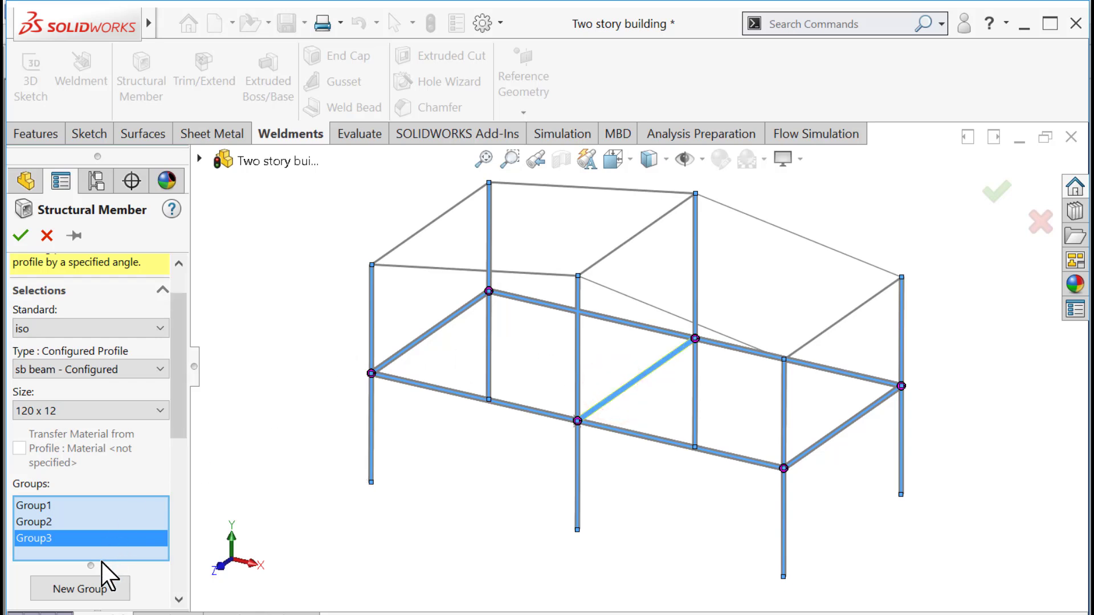
pyautogui.click(81, 587)
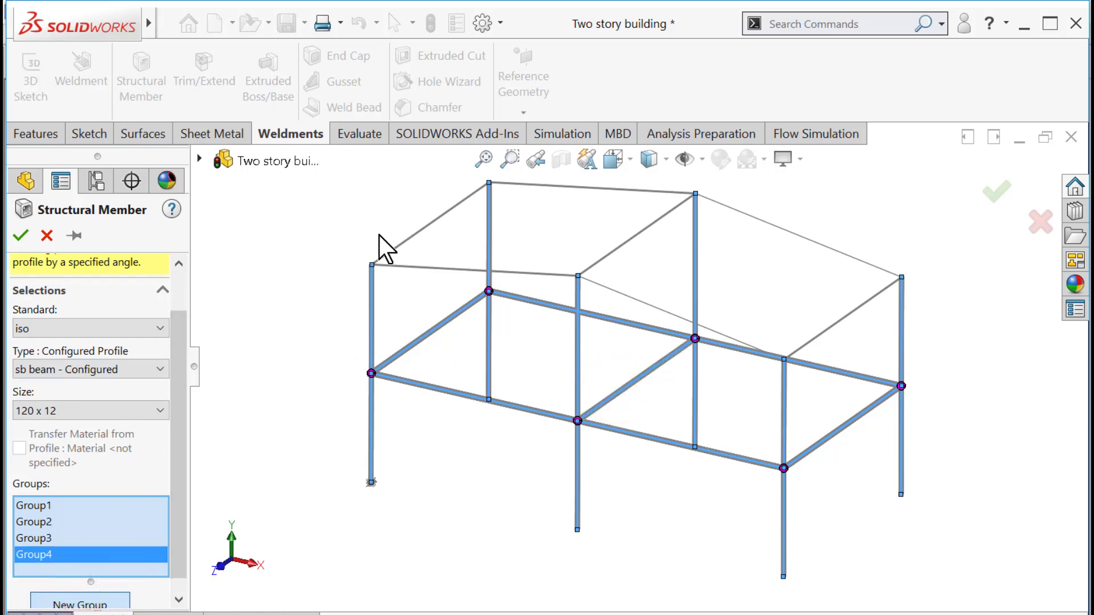
pyautogui.click(429, 223)
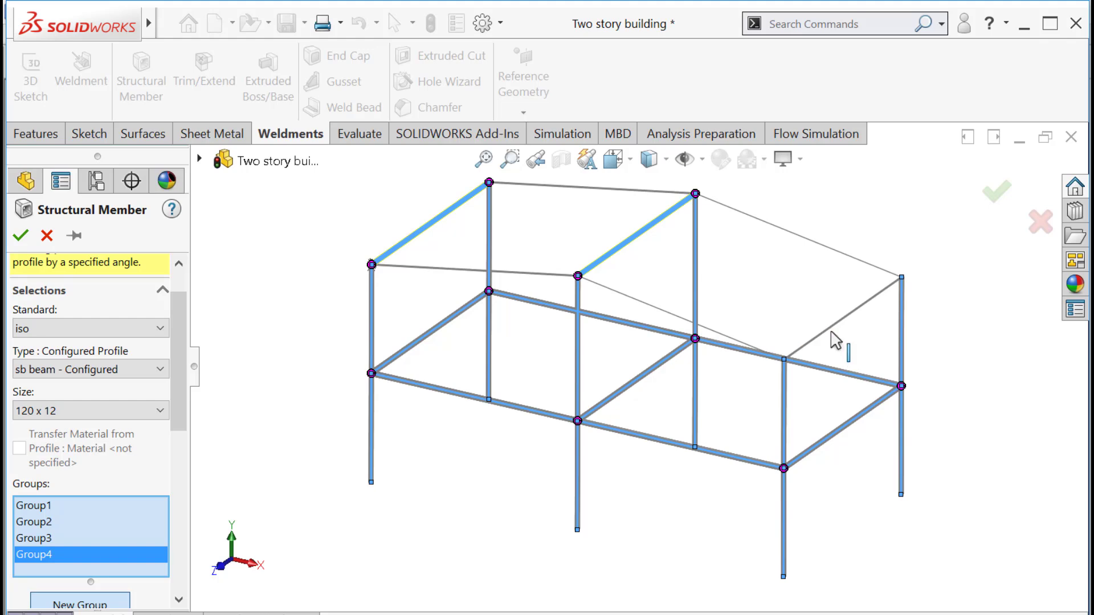
# - Add a fifth group with the two front sloping roof lines and a sixth with the two rear ones, and create the structural member
pyautogui.click(82, 598)
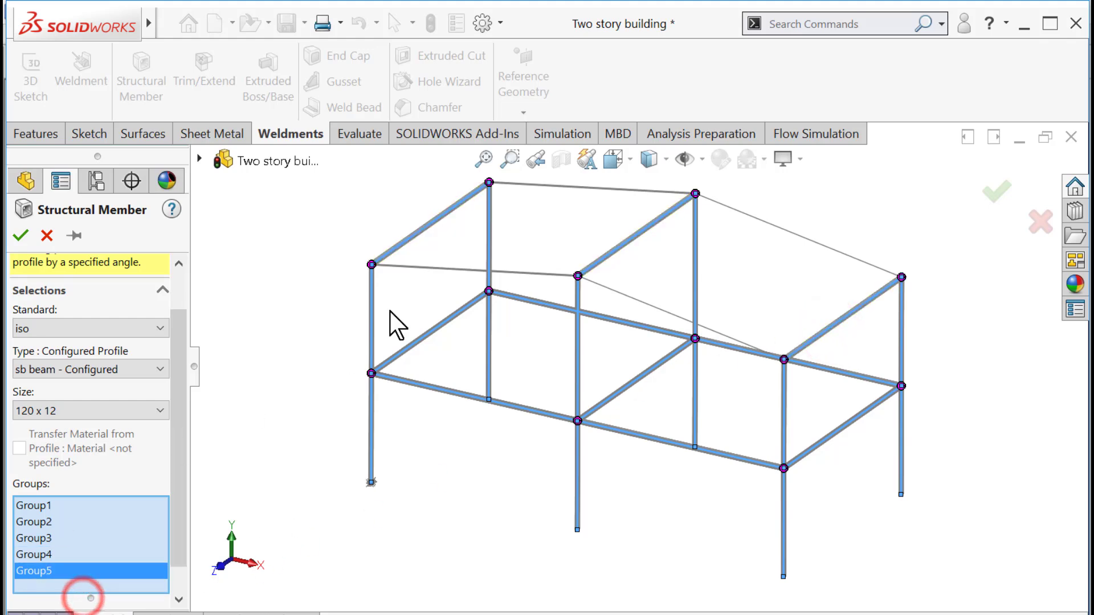
pyautogui.click(430, 268)
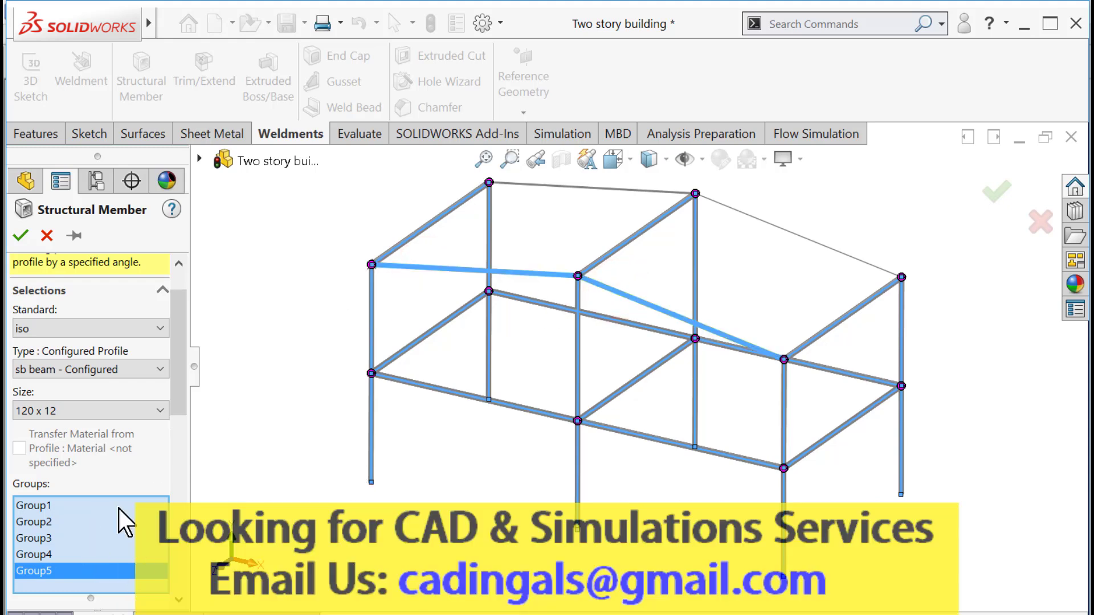
pyautogui.moveTo(180, 396); pyautogui.dragTo(179, 429)
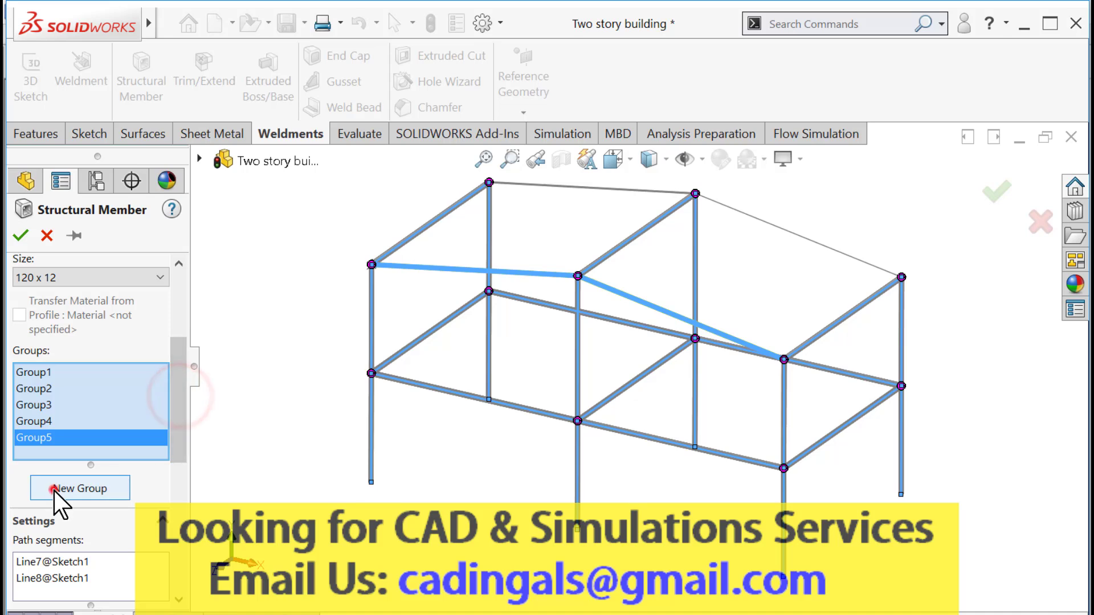
pyautogui.click(54, 488)
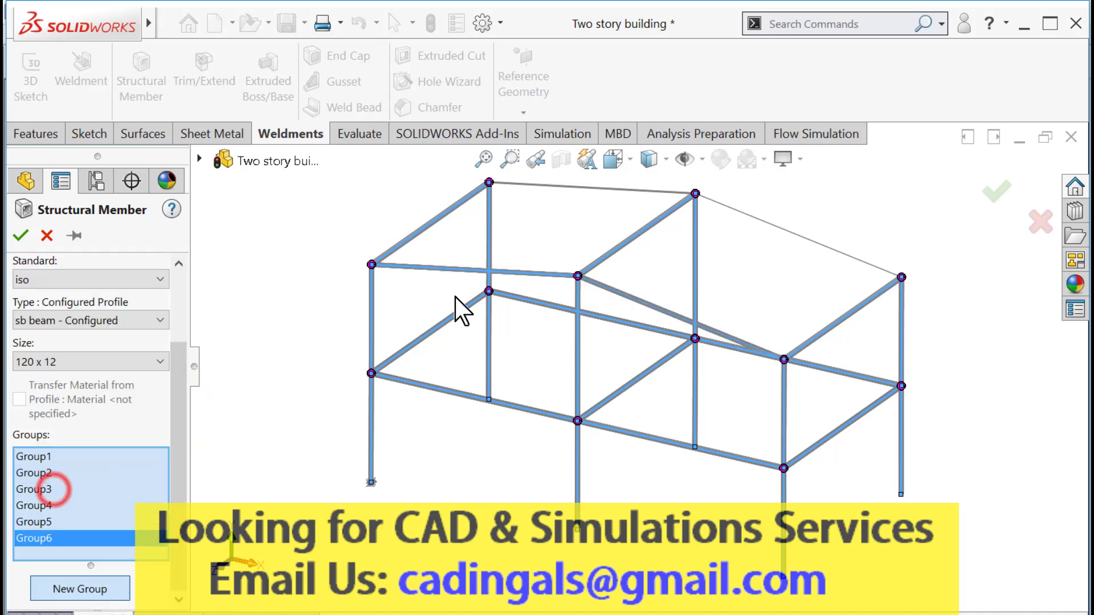
pyautogui.click(754, 218)
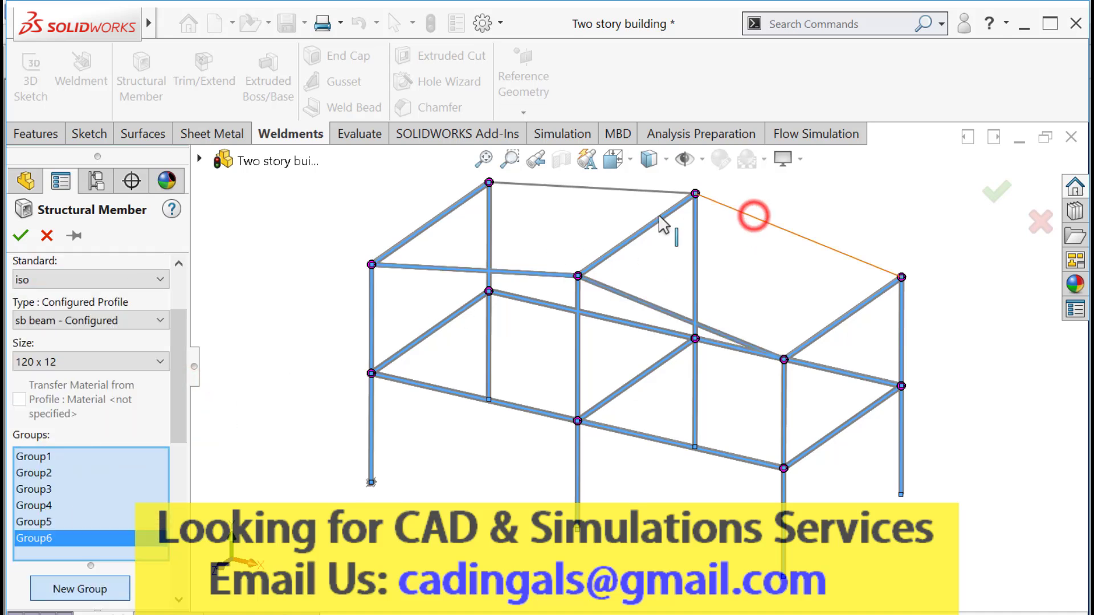
pyautogui.click(621, 190)
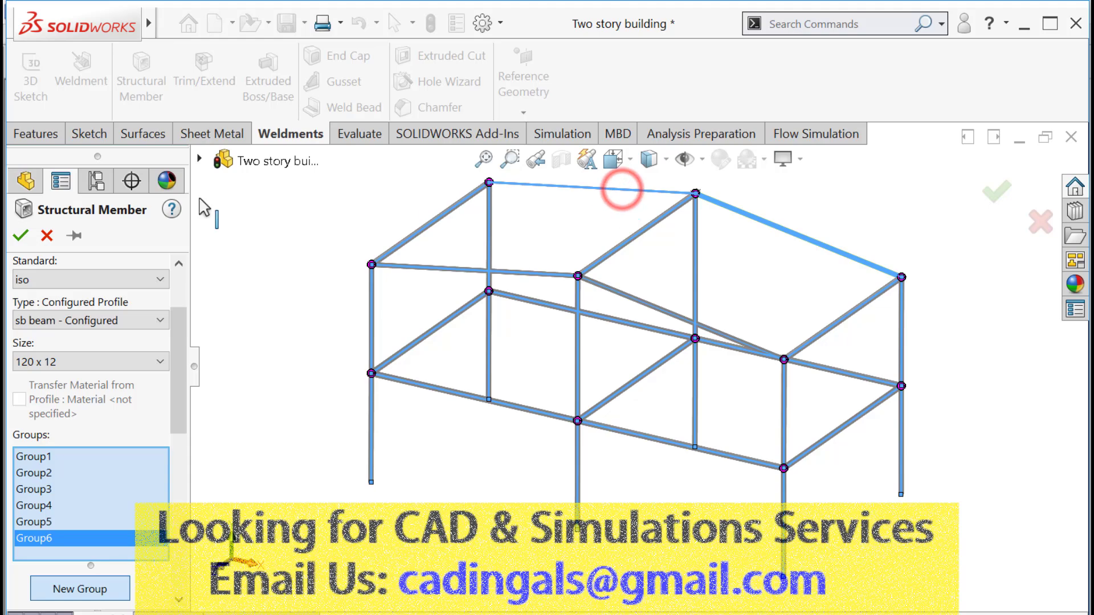
pyautogui.click(21, 236)
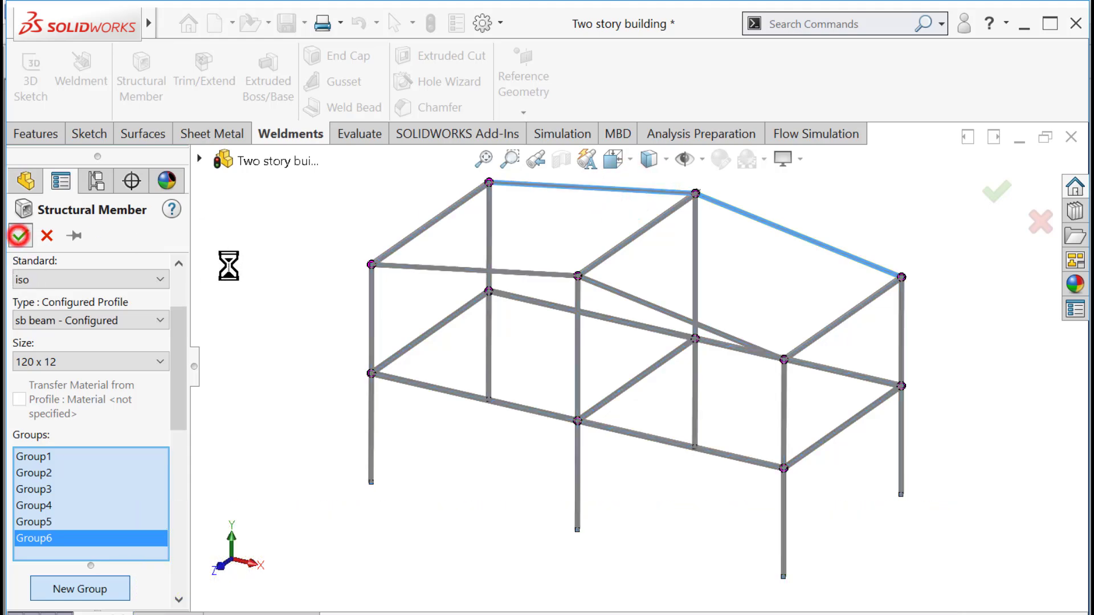
pyautogui.click(259, 283)
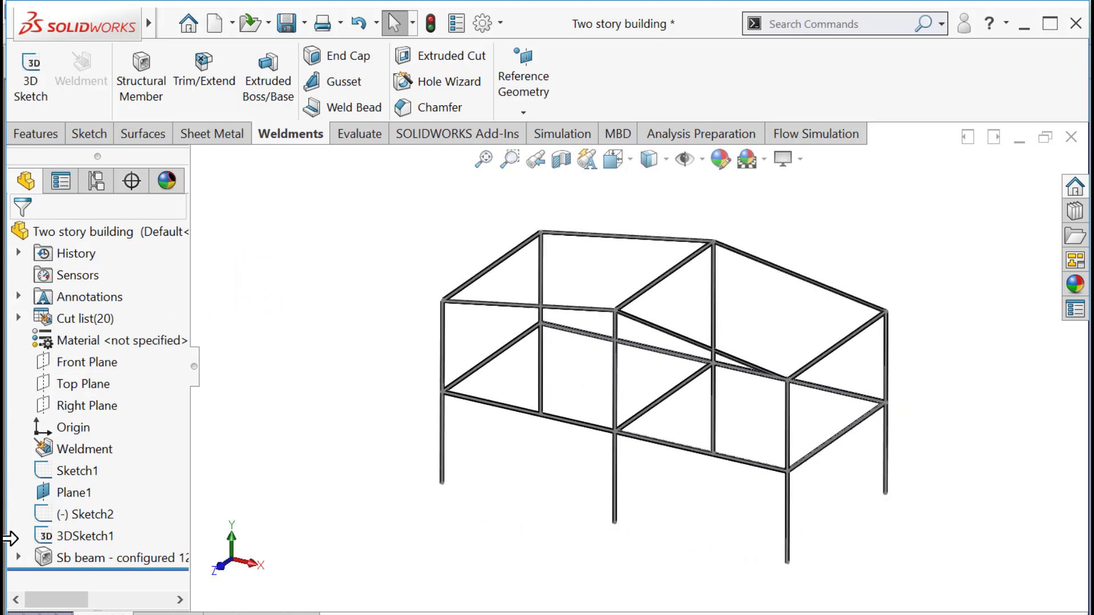
pyautogui.moveTo(348, 496); pyautogui.dragTo(415, 478, button='middle')
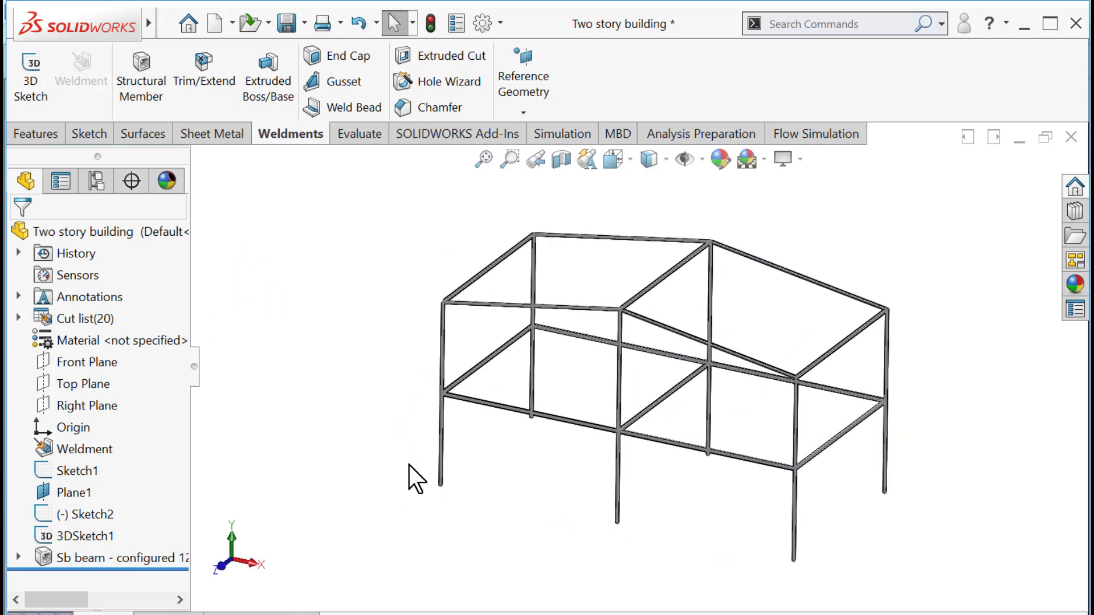
# - Open the sb beam's profile sketch for editing and view it normal to its plane
pyautogui.click(17, 559)
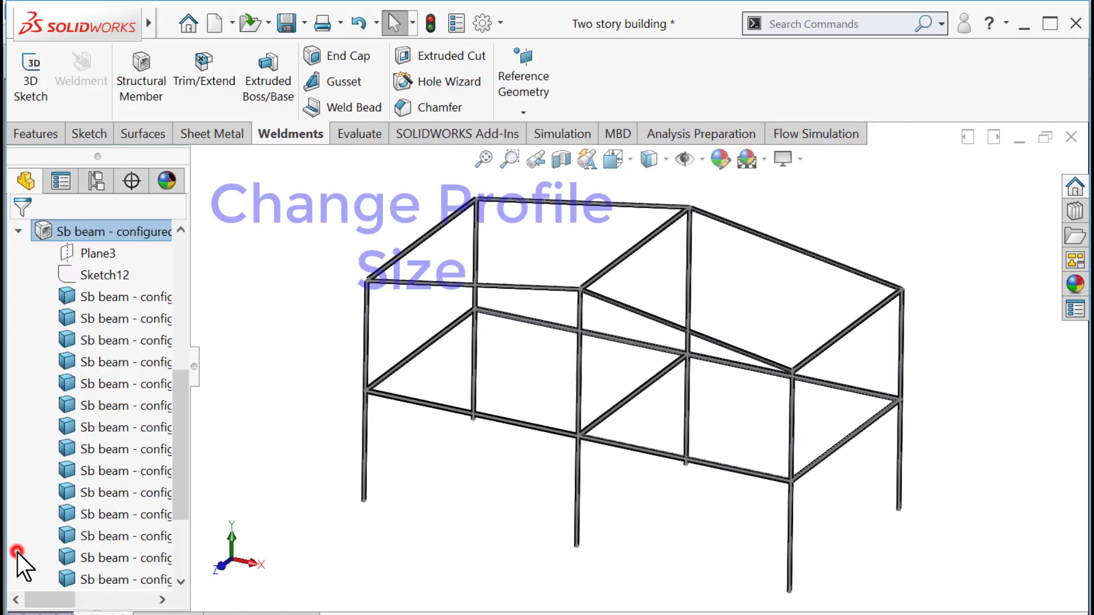
pyautogui.click(93, 276)
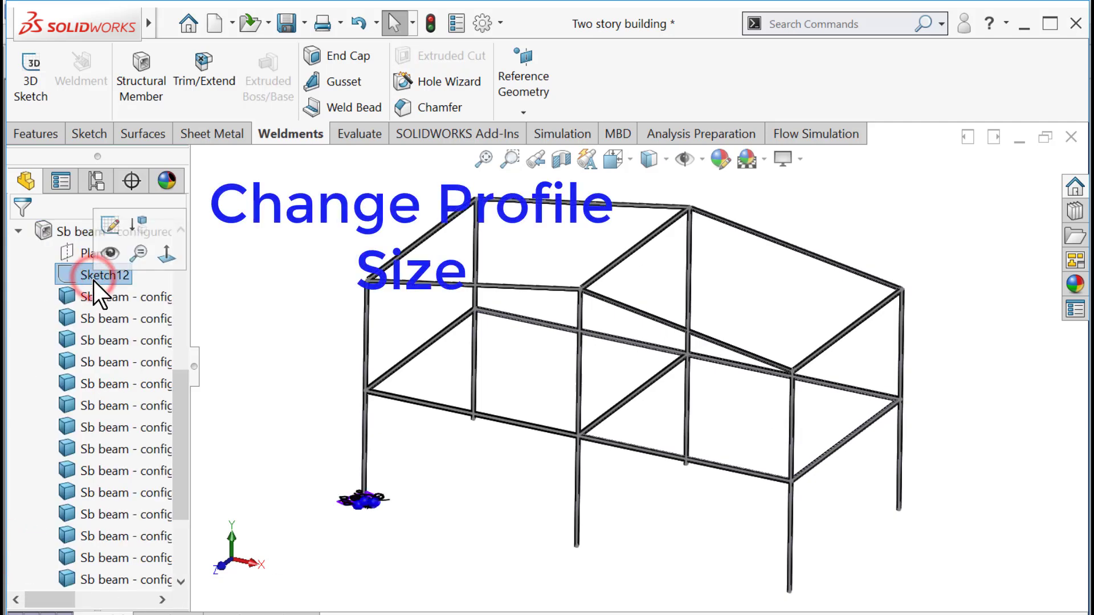
pyautogui.click(110, 226)
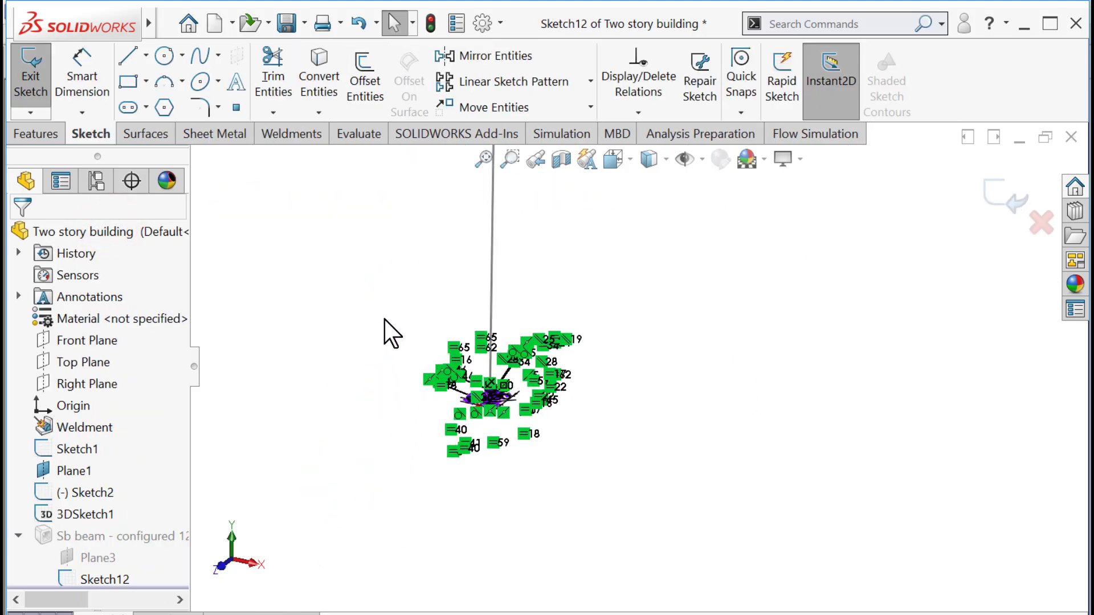
pyautogui.scroll(-10, 500, 407)
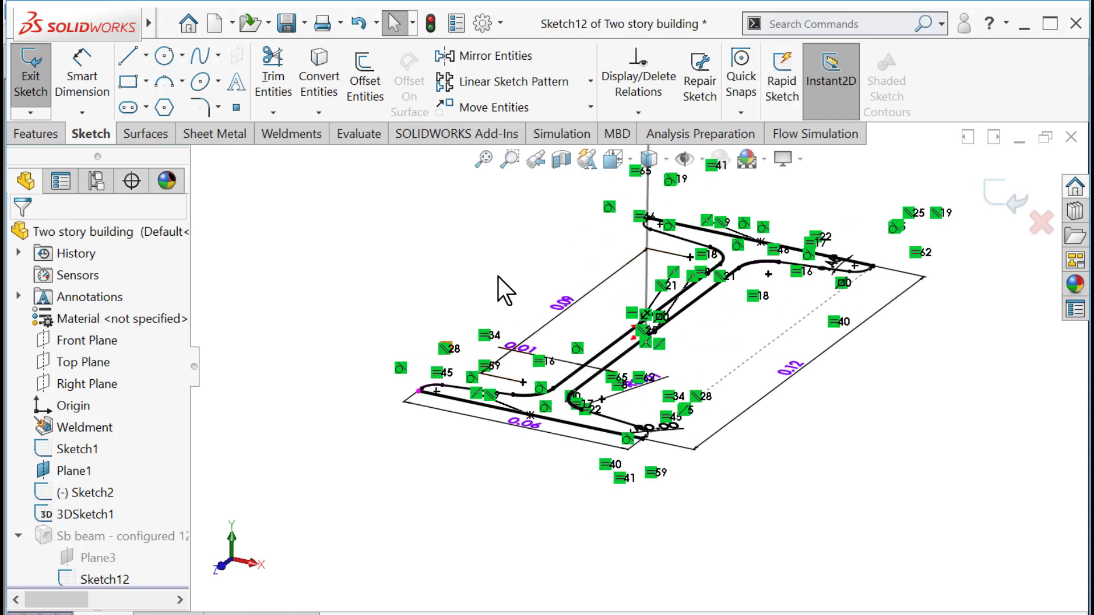
pyautogui.click(630, 160)
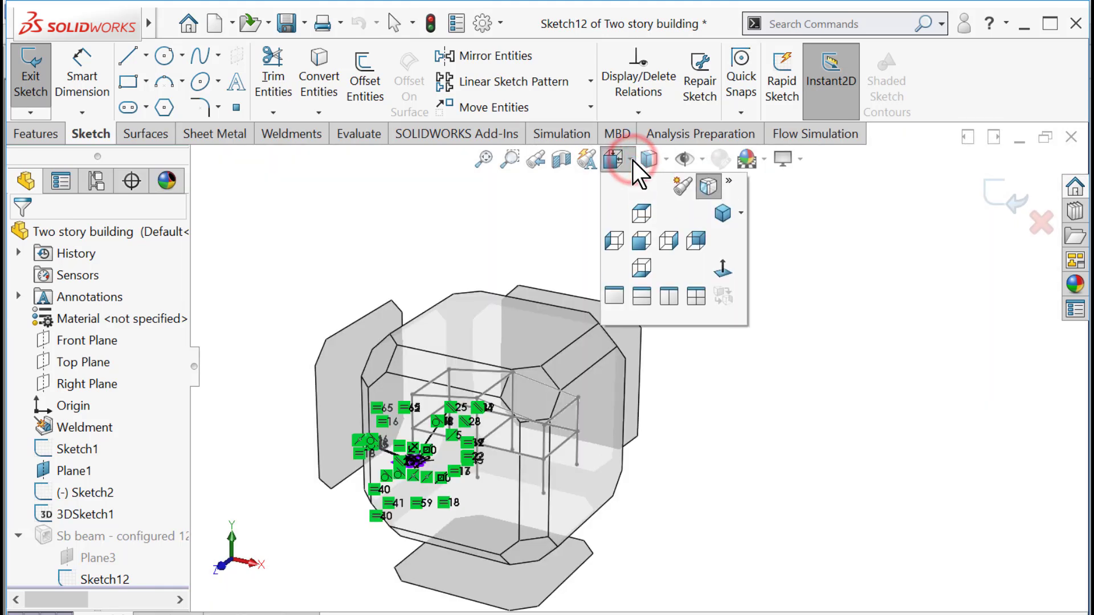
pyautogui.click(648, 160)
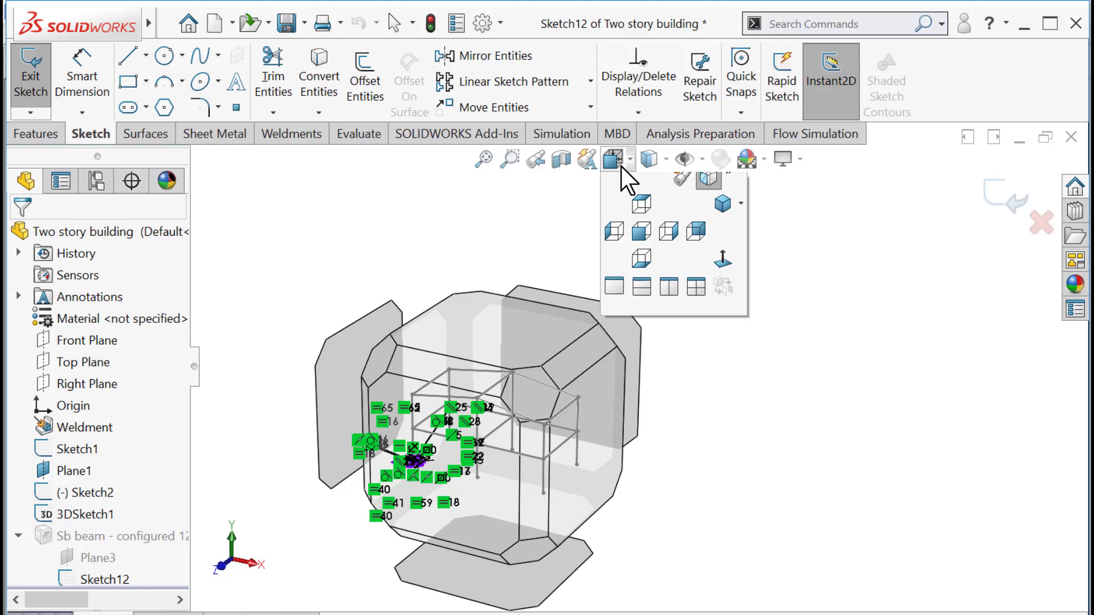
pyautogui.click(721, 267)
pyautogui.scroll(-6, 886, 268)
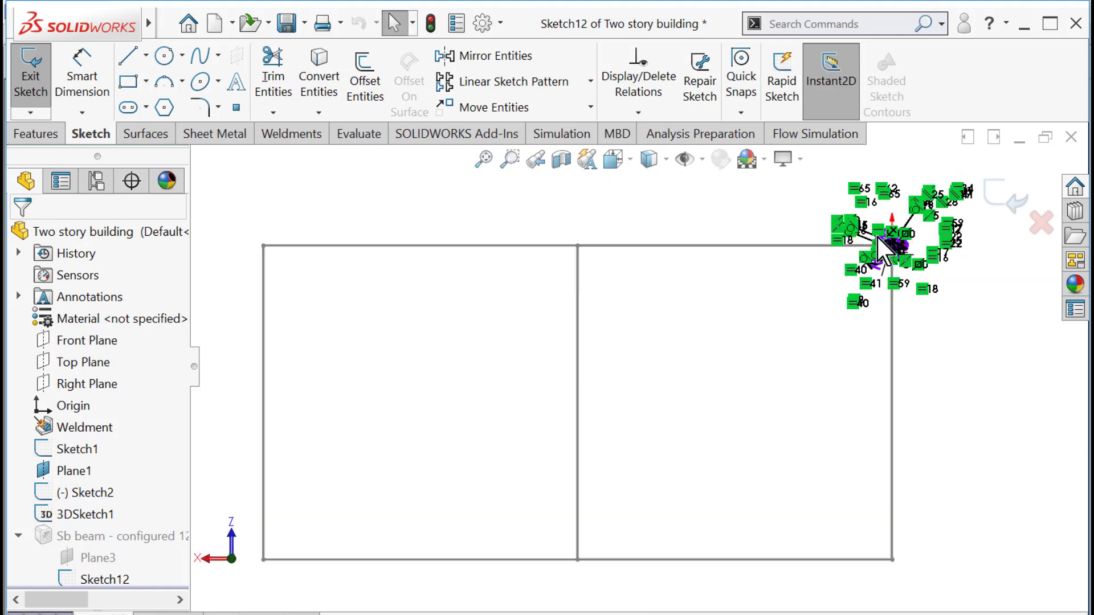
pyautogui.scroll(-10, 878, 276)
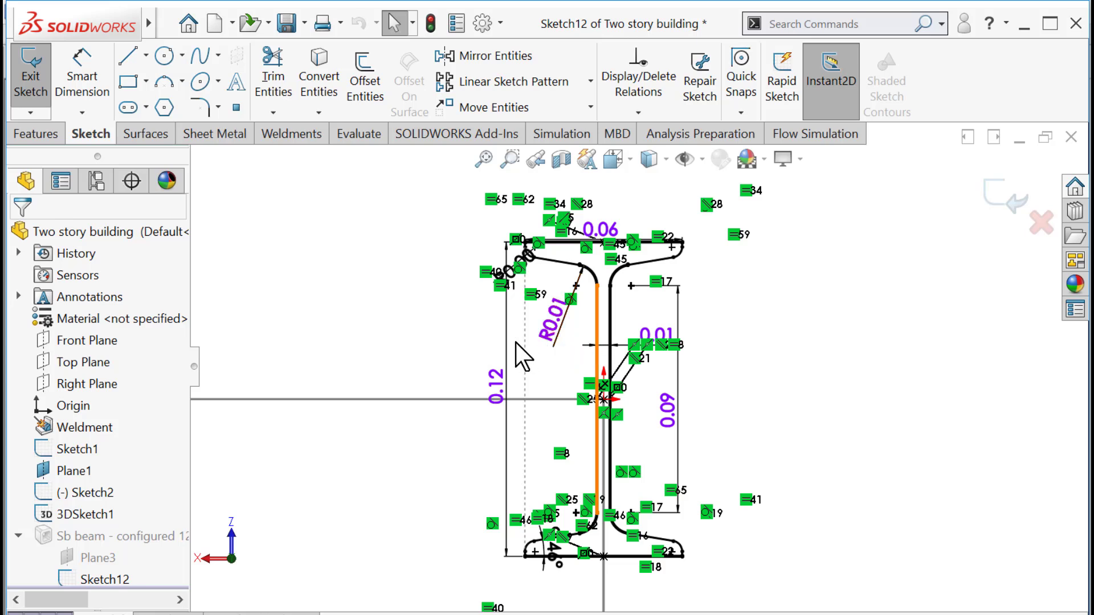
# - Switch the document units to MMGS (millimeter, gram, second) and reopen the beam's profile sketch for editing
pyautogui.click(953, 611)
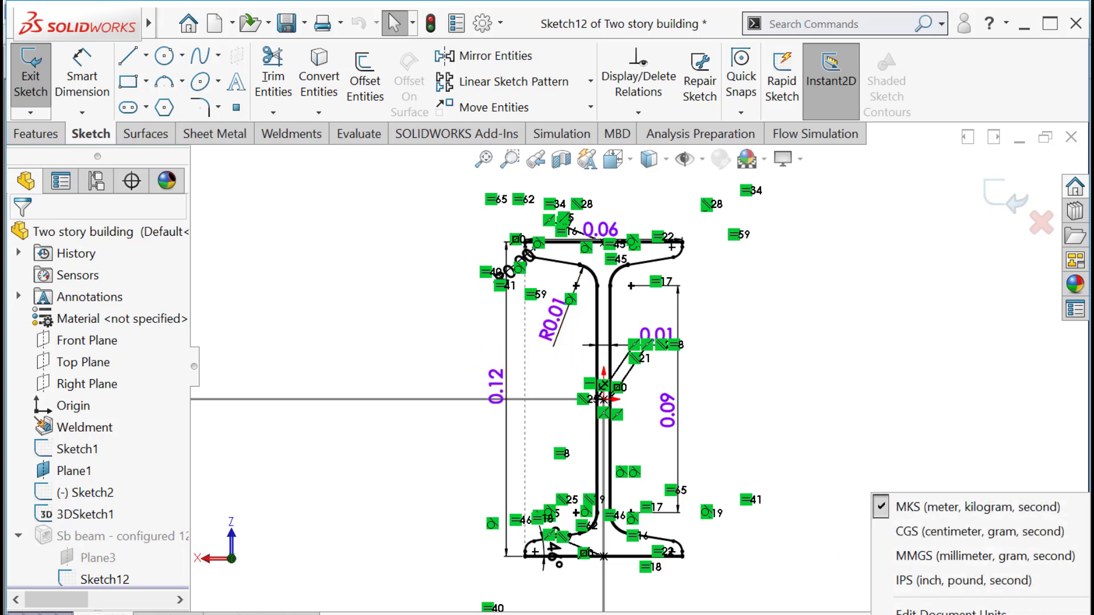
pyautogui.click(941, 556)
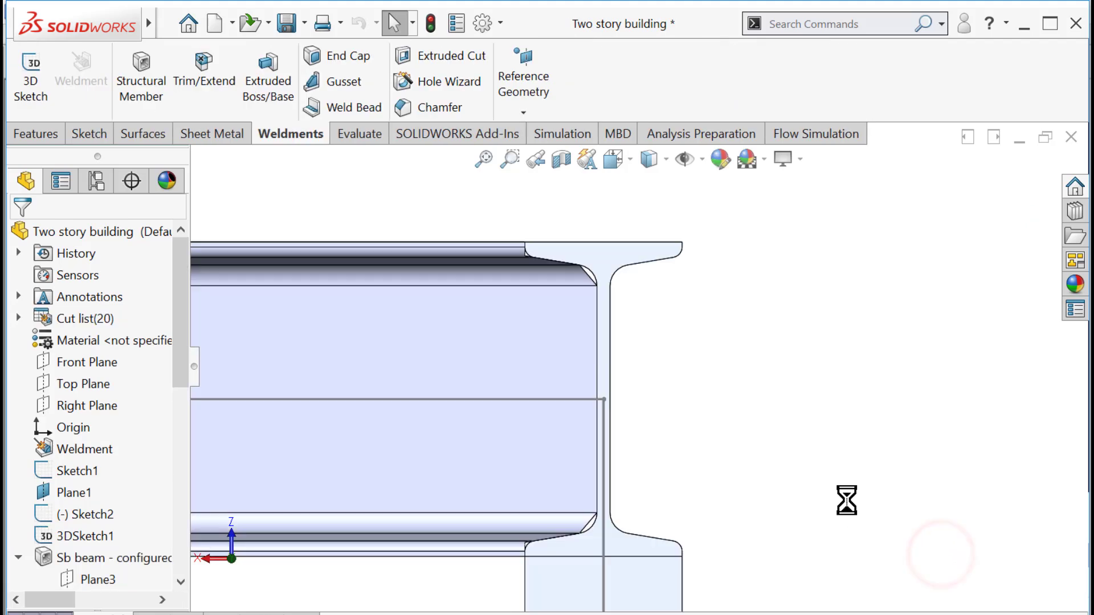
pyautogui.click(94, 580)
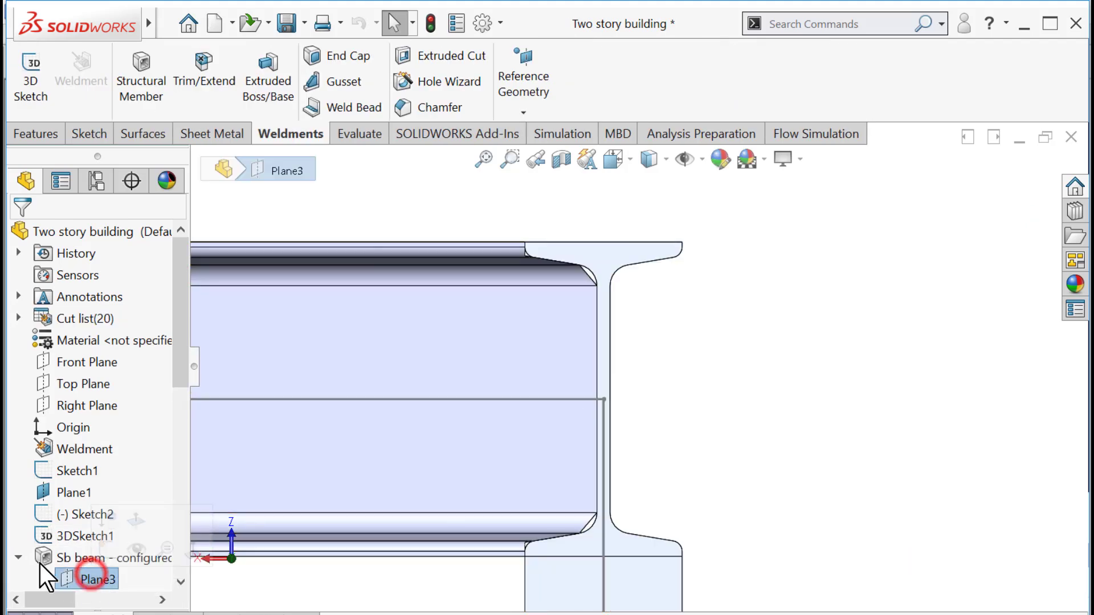
pyautogui.scroll(-3, 39, 569)
pyautogui.click(90, 406)
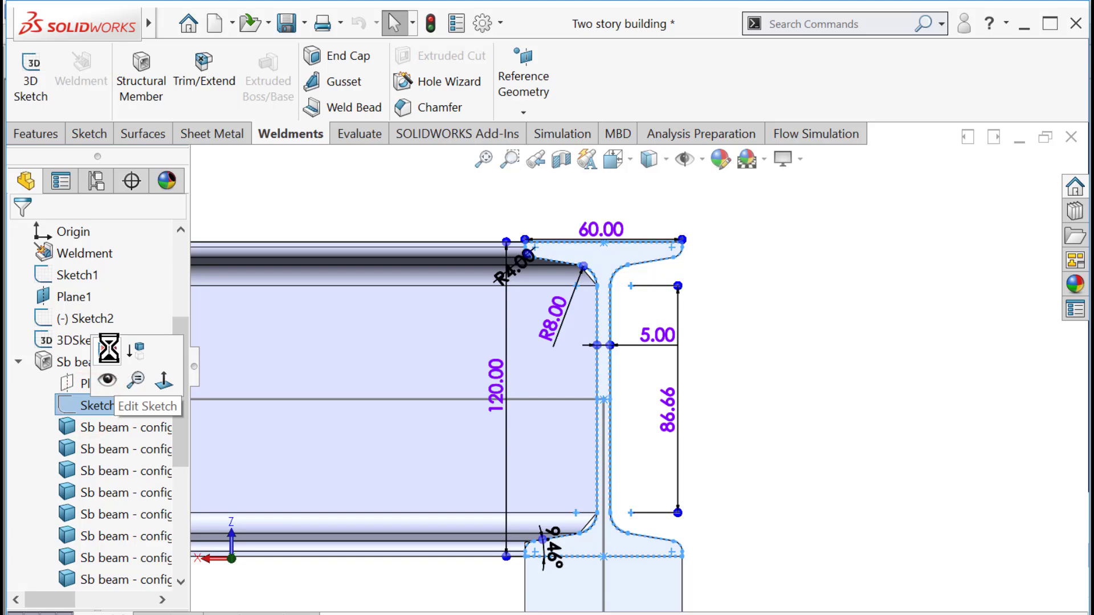
pyautogui.click(108, 349)
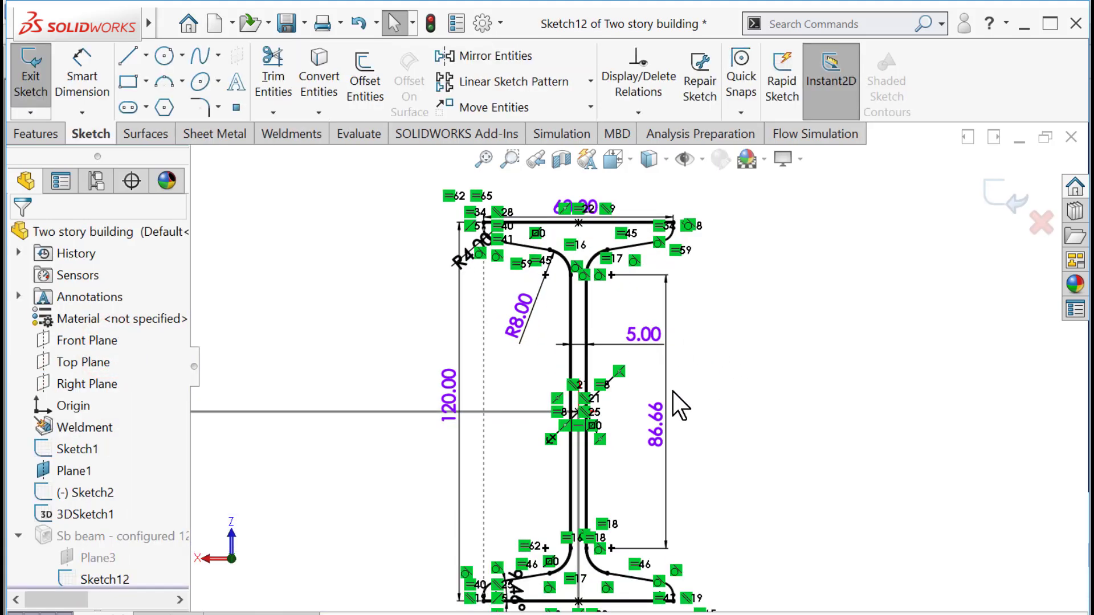
# - Set the overall height of the beam profile to 355.6 mm
pyautogui.doubleClick(450, 407)
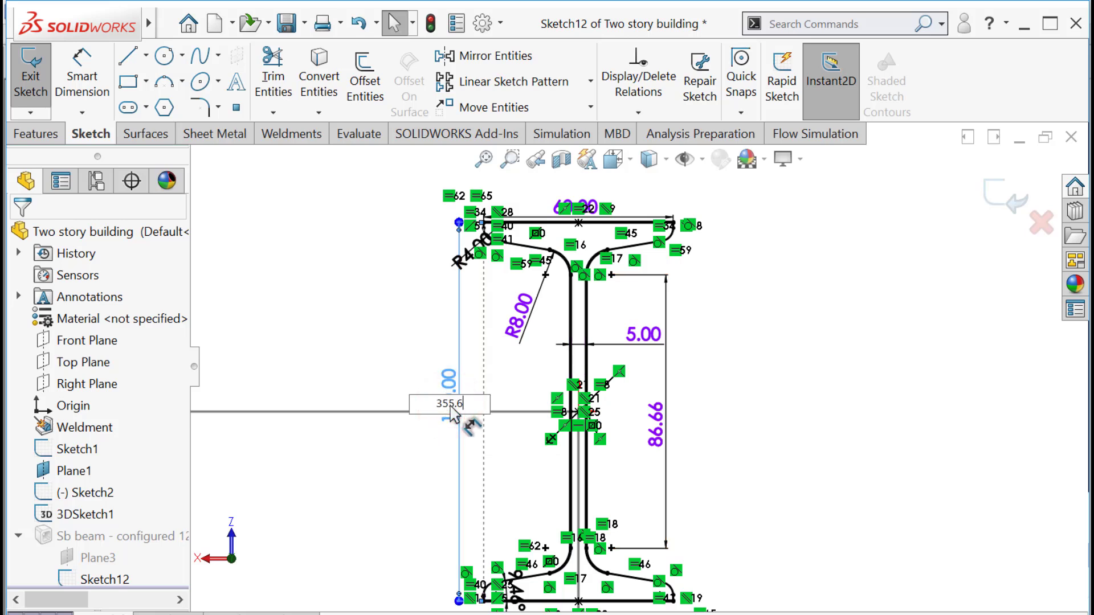
pyautogui.press('Return')
pyautogui.scroll(3, 521, 421)
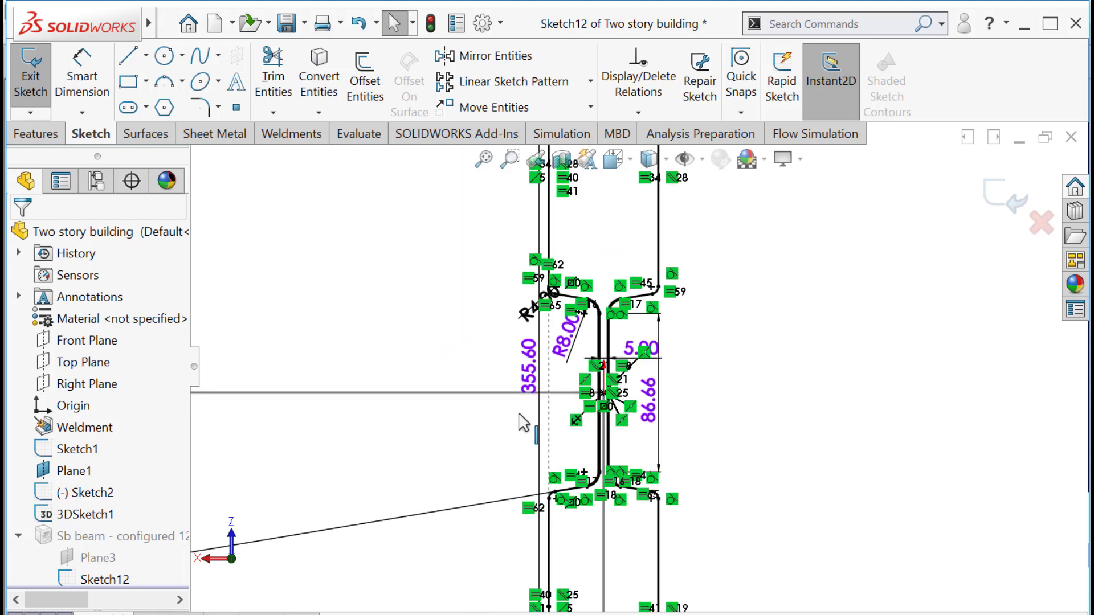
pyautogui.scroll(-1, 576, 408)
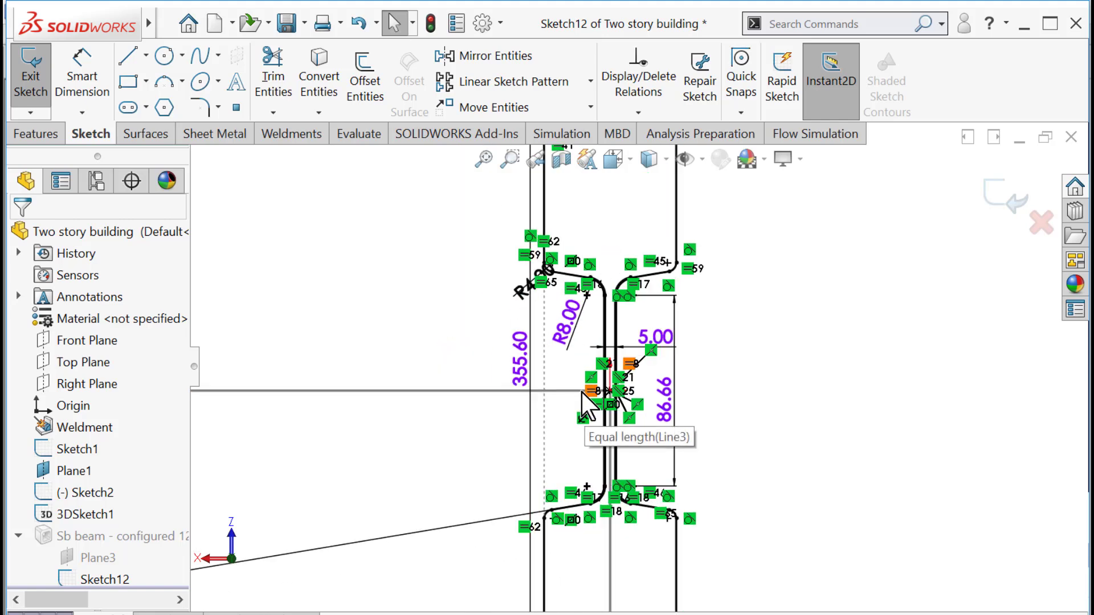
# - Set the web thickness of the beam profile to 11.5 mm
pyautogui.doubleClick(654, 337)
pyautogui.write('11')
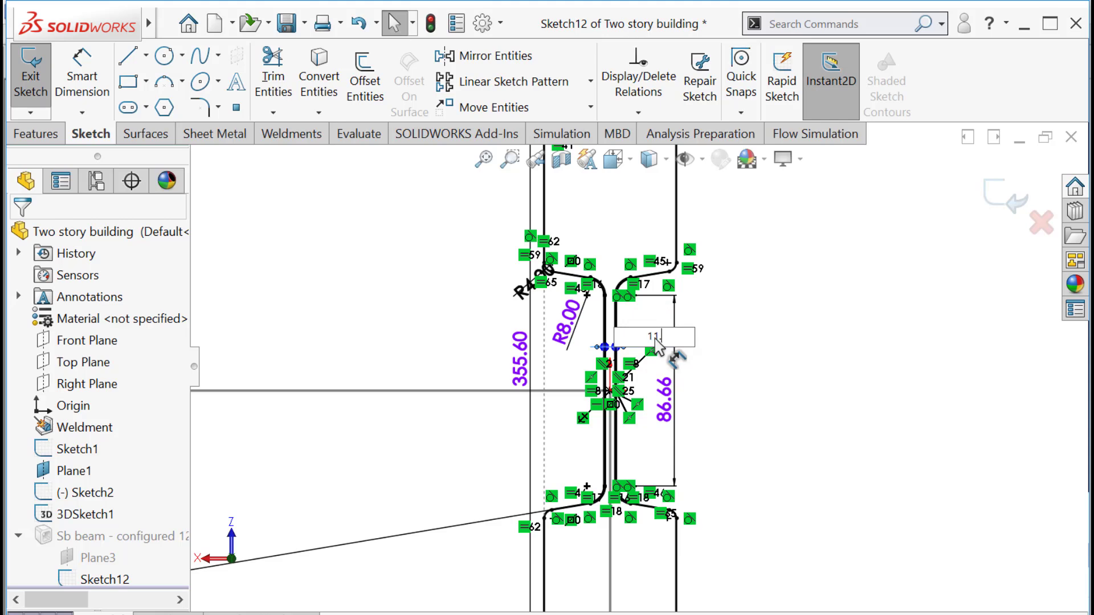
pyautogui.write('.5')
pyautogui.press('Return')
pyautogui.scroll(2, 738, 364)
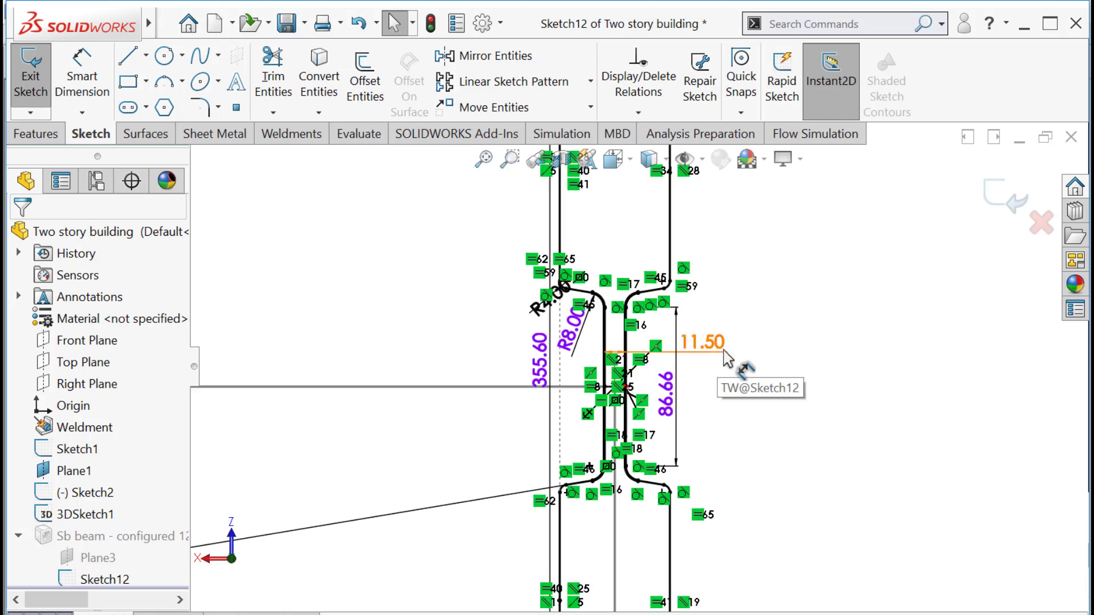
pyautogui.scroll(-1, 718, 413)
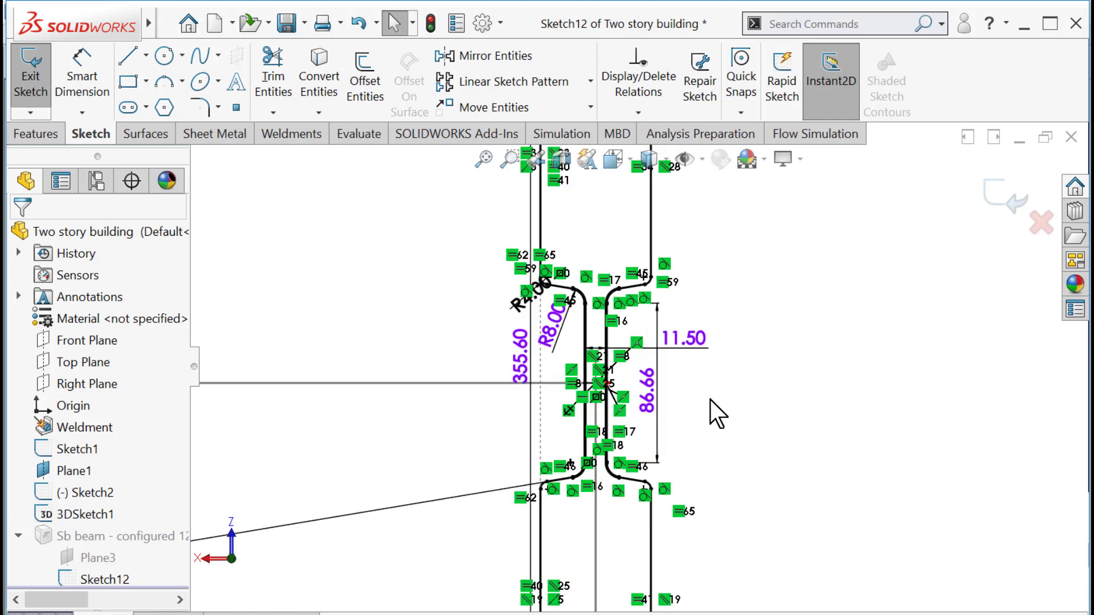
# - Delete the vertical dimension on the straight part of the web in the beam profile
pyautogui.click(657, 422)
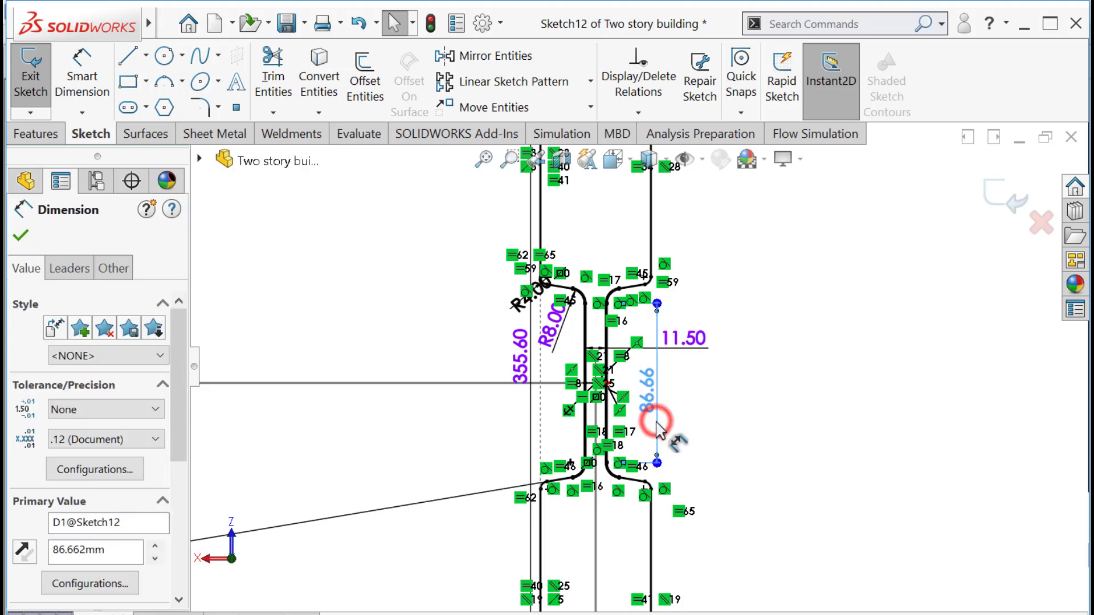
pyautogui.press('Delete')
pyautogui.scroll(2, 694, 413)
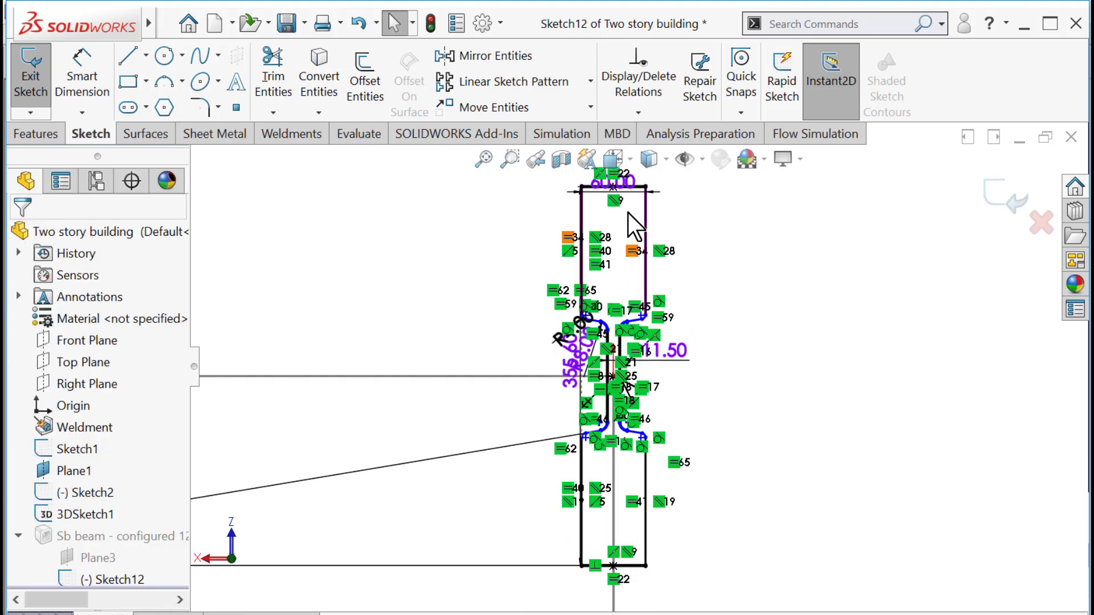
# - Set the flange width of the beam profile to 171.5 mm
pyautogui.scroll(-4, 627, 214)
pyautogui.moveTo(599, 191); pyautogui.dragTo(603, 184)
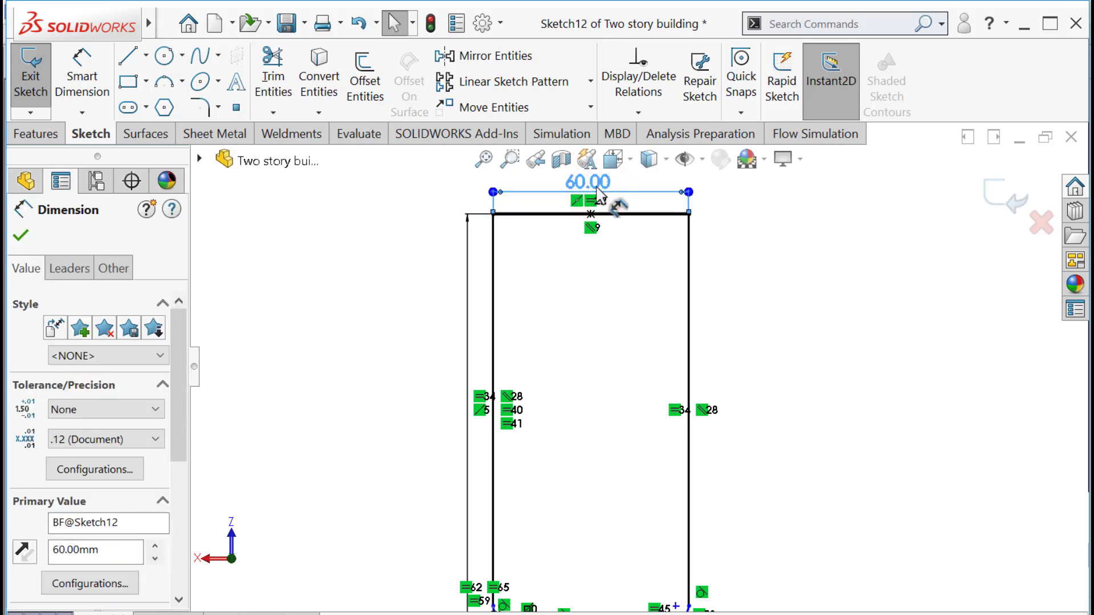
pyautogui.doubleClick(109, 550)
pyautogui.write('1')
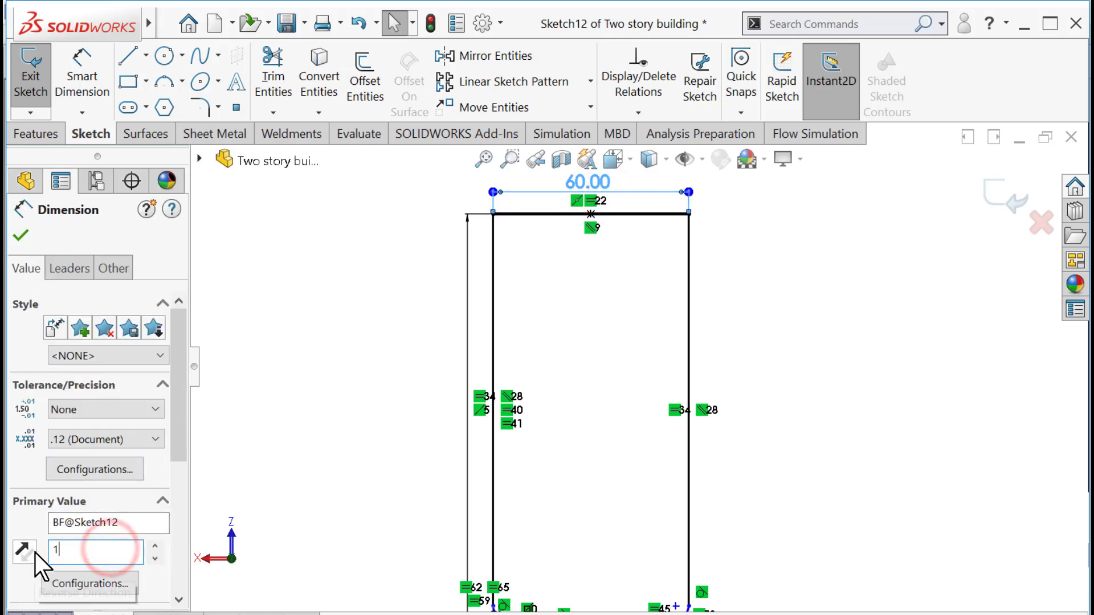
pyautogui.write('71.5')
pyautogui.press('Return')
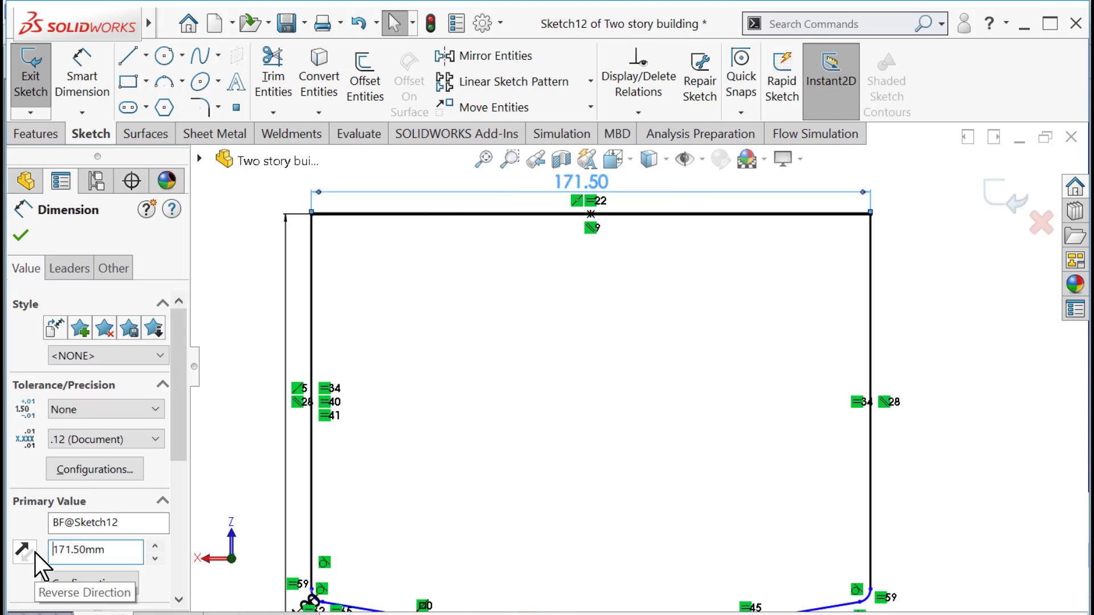
# - Dimension the short vertical end edge of the upper flange and set it to 7.3 mm
pyautogui.scroll(3, 439, 427)
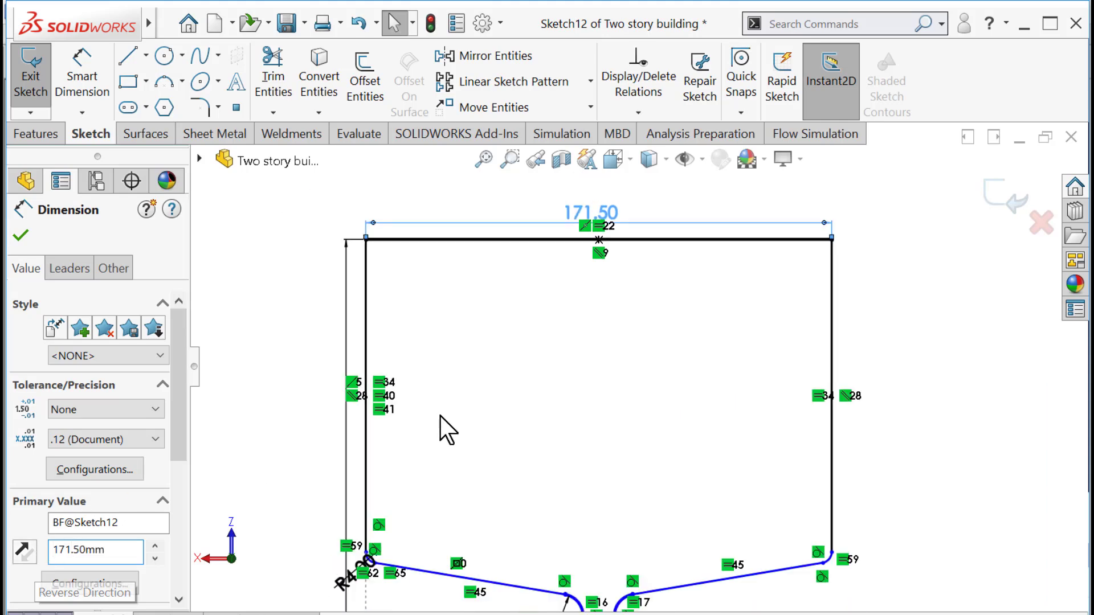
pyautogui.click(84, 61)
pyautogui.click(734, 344)
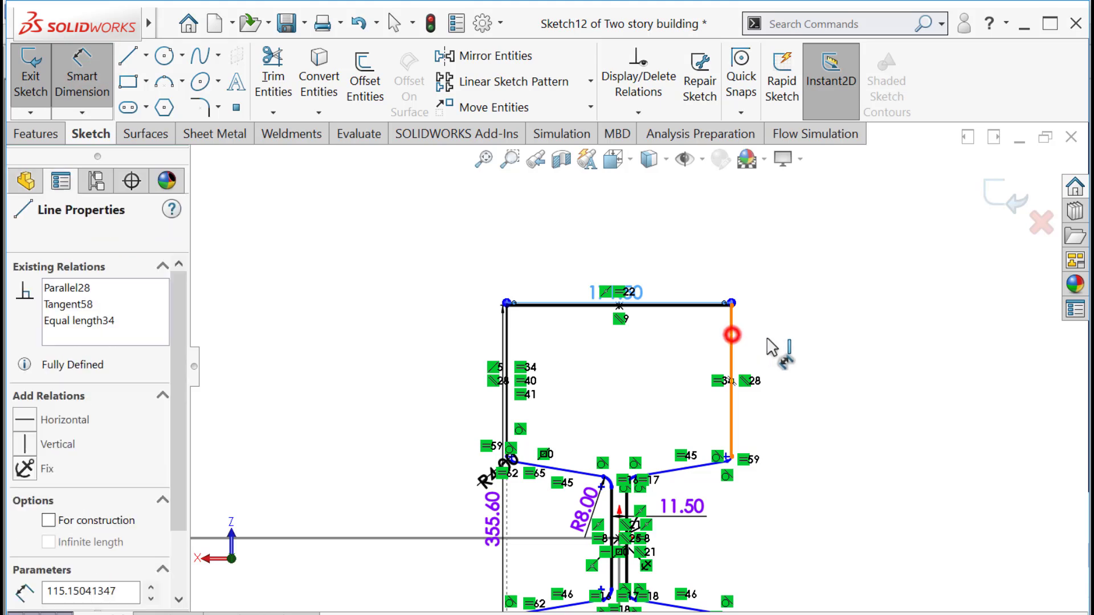
pyautogui.click(788, 353)
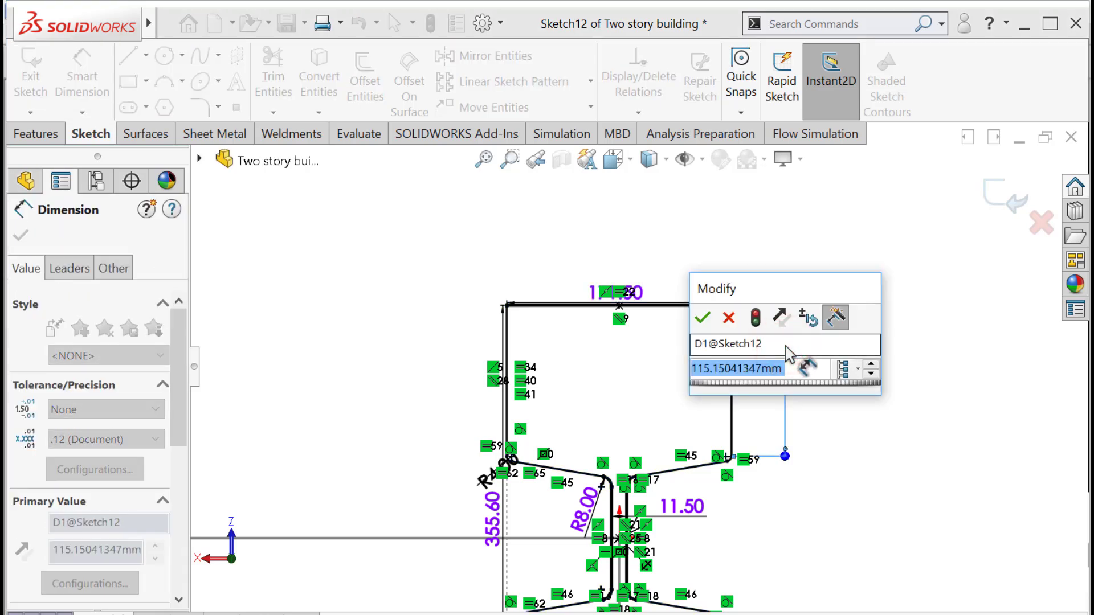
pyautogui.write('7.3')
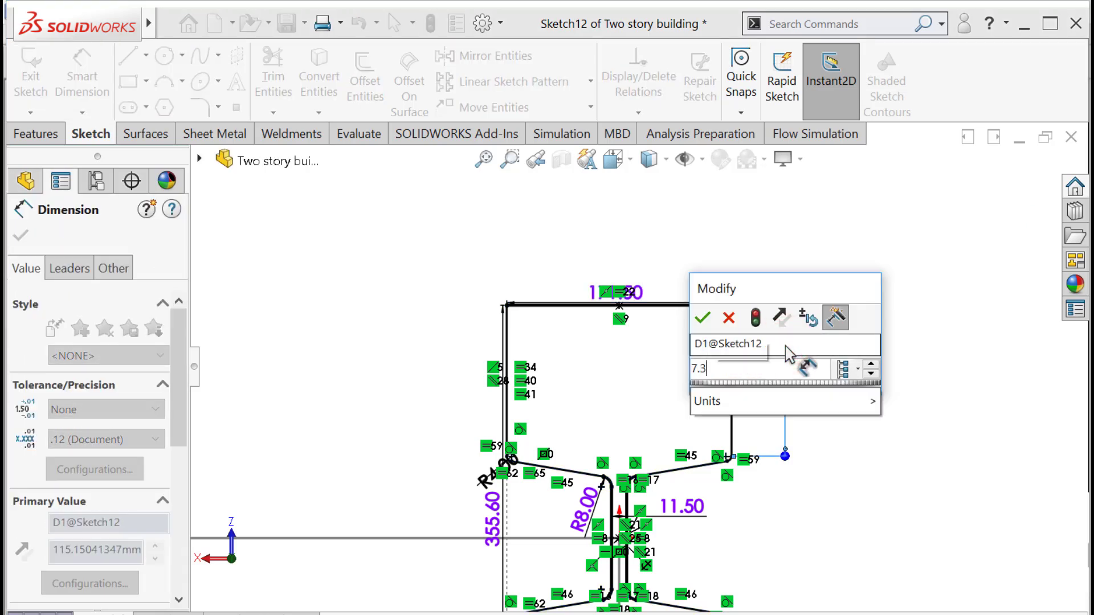
pyautogui.press('Return')
pyautogui.scroll(3, 709, 371)
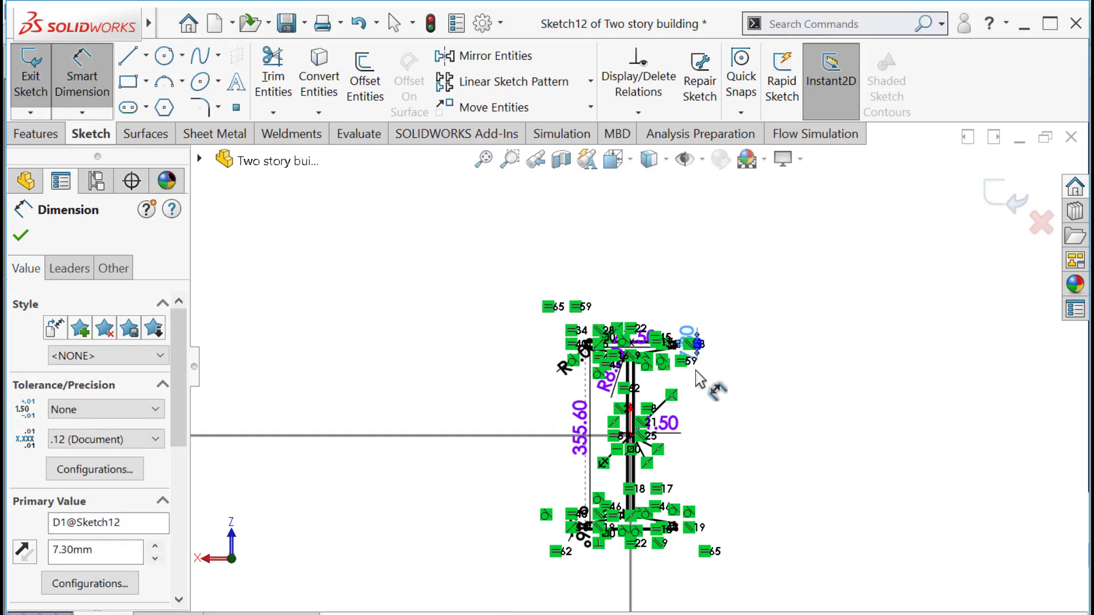
pyautogui.scroll(-4, 662, 522)
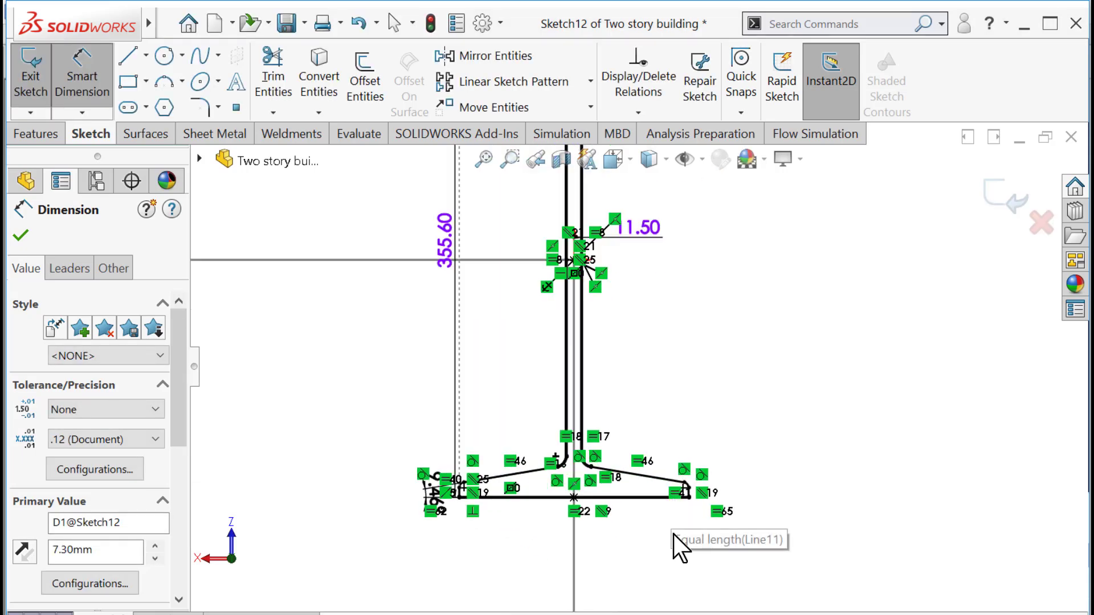
# - Exit the beam's profile sketch to rebuild the frame and view the whole building at an angle
pyautogui.click(20, 235)
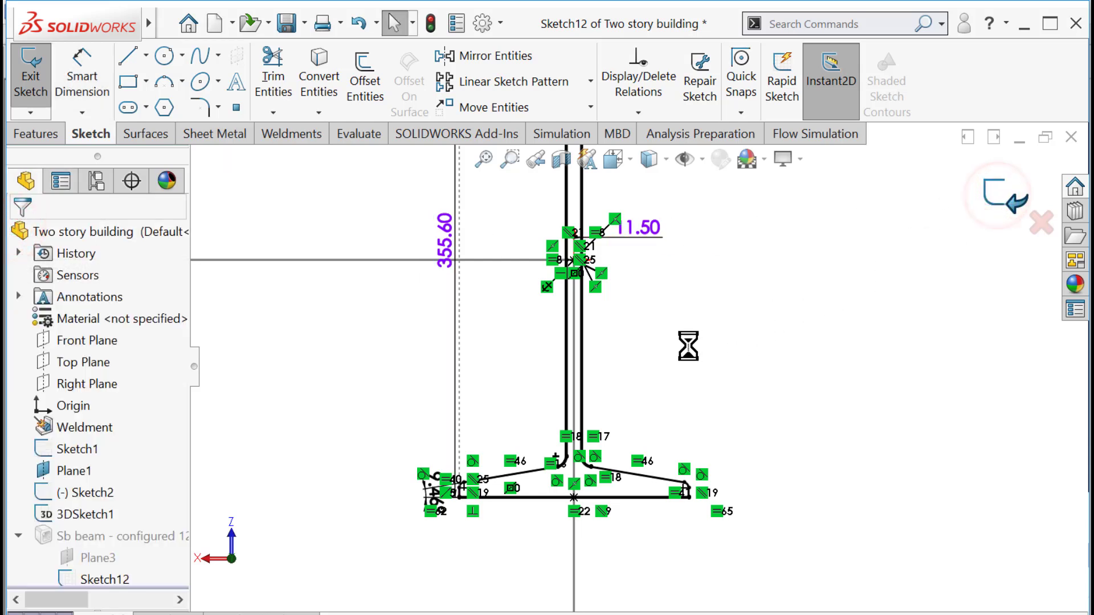
pyautogui.scroll(15, 679, 350)
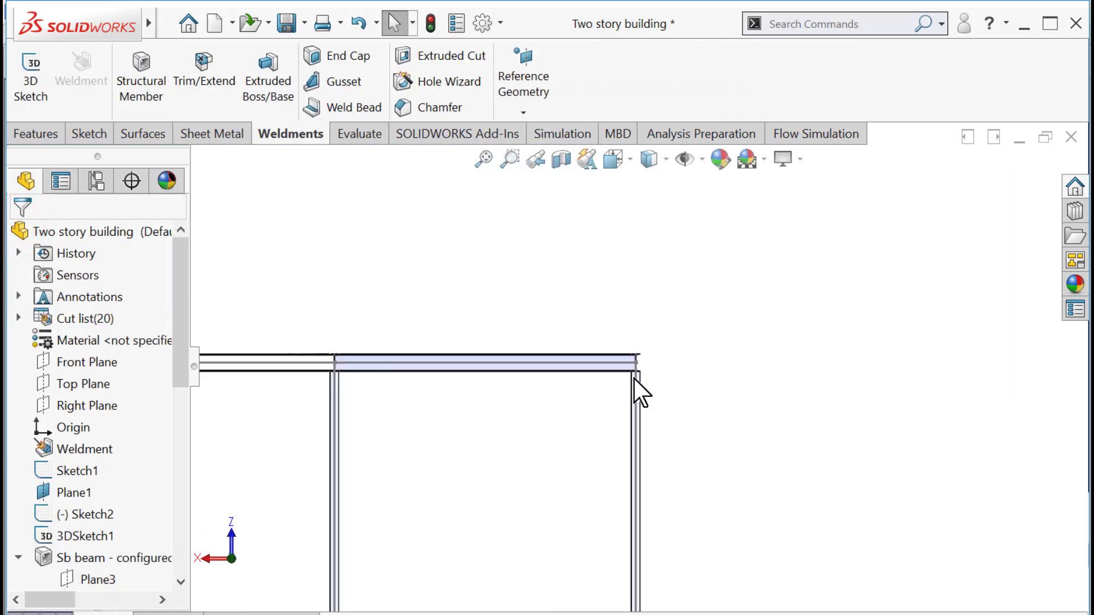
pyautogui.scroll(6, 617, 372)
pyautogui.moveTo(561, 381); pyautogui.dragTo(442, 361, button='middle')
pyautogui.scroll(-5, 565, 424)
pyautogui.scroll(-3, 479, 382)
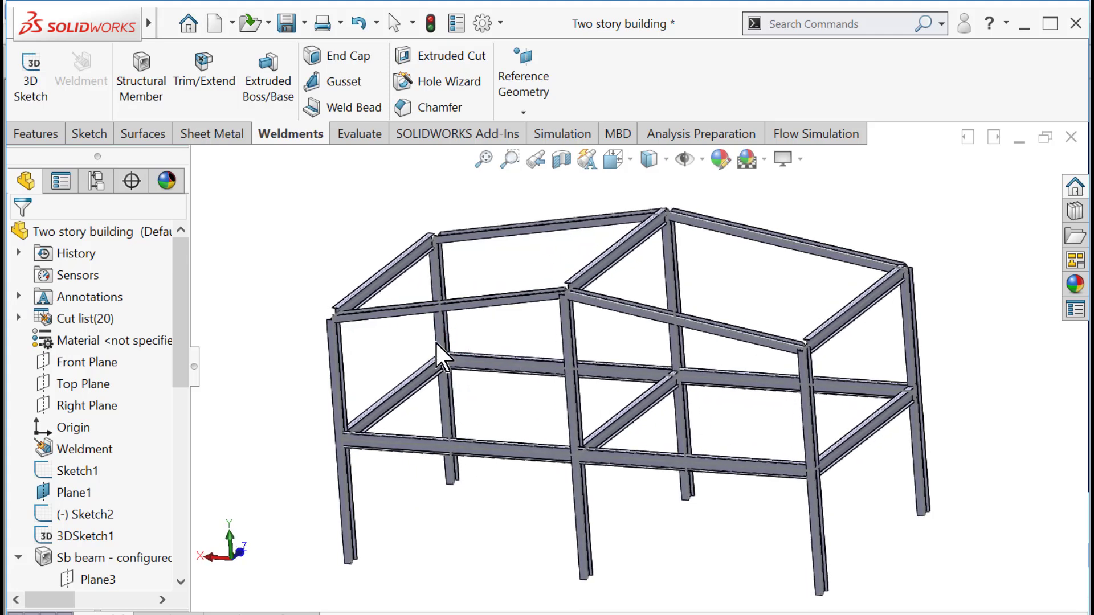
pyautogui.scroll(-2, 17, 383)
# - Open the sb beam structural member feature for editing
pyautogui.click(18, 427)
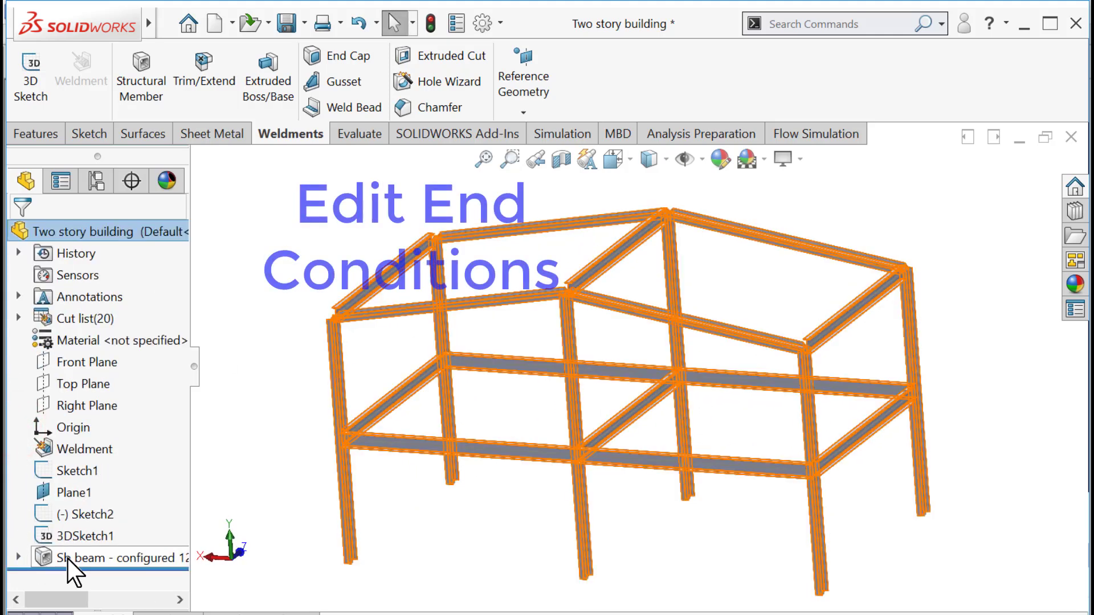
pyautogui.rightClick(64, 557)
pyautogui.click(83, 292)
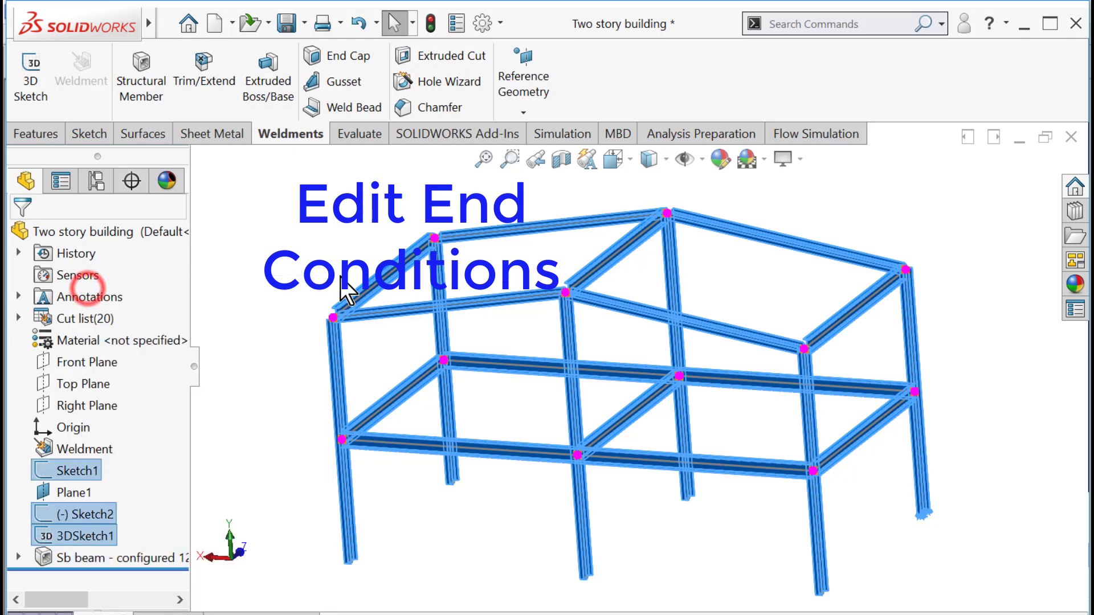
pyautogui.moveTo(335, 287)
pyautogui.mouseDown(button='middle')
pyautogui.moveTo(344, 278)
pyautogui.moveTo(311, 273)
pyautogui.moveTo(316, 294)
pyautogui.mouseUp(button='middle')
pyautogui.scroll(-3, 475, 197)
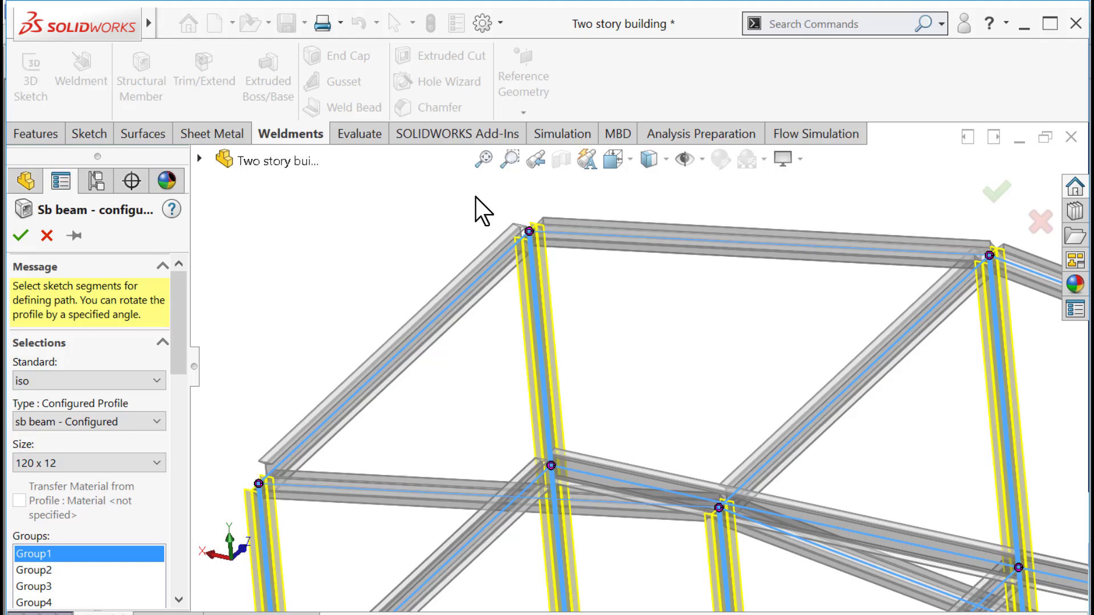
# - Set Group 1's trim order to 2 in the corner treatment of the rear left roof corner
pyautogui.click(530, 232)
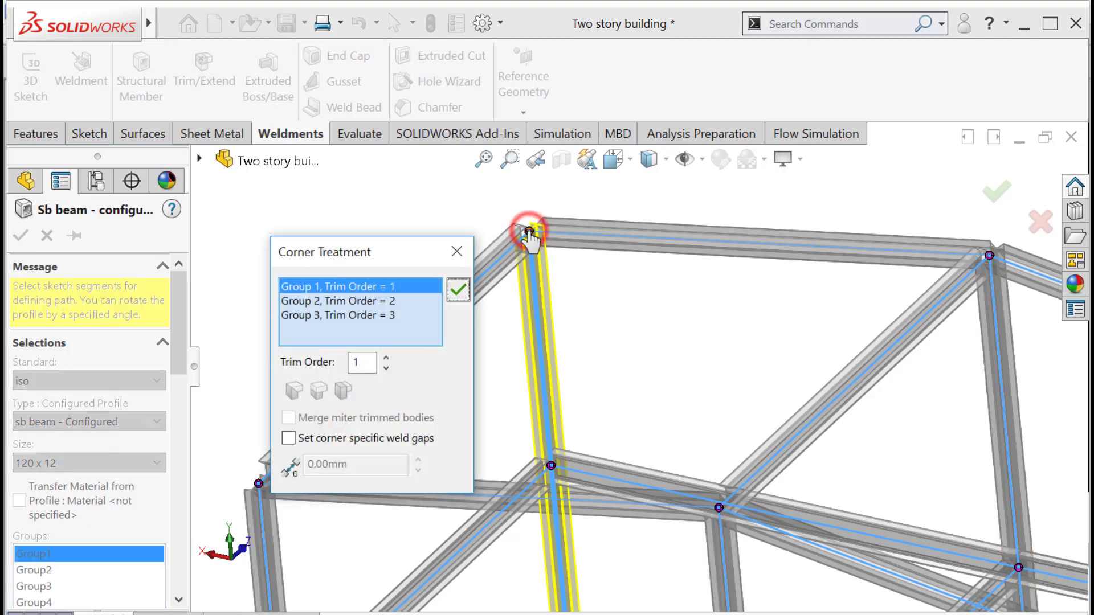
pyautogui.click(385, 359)
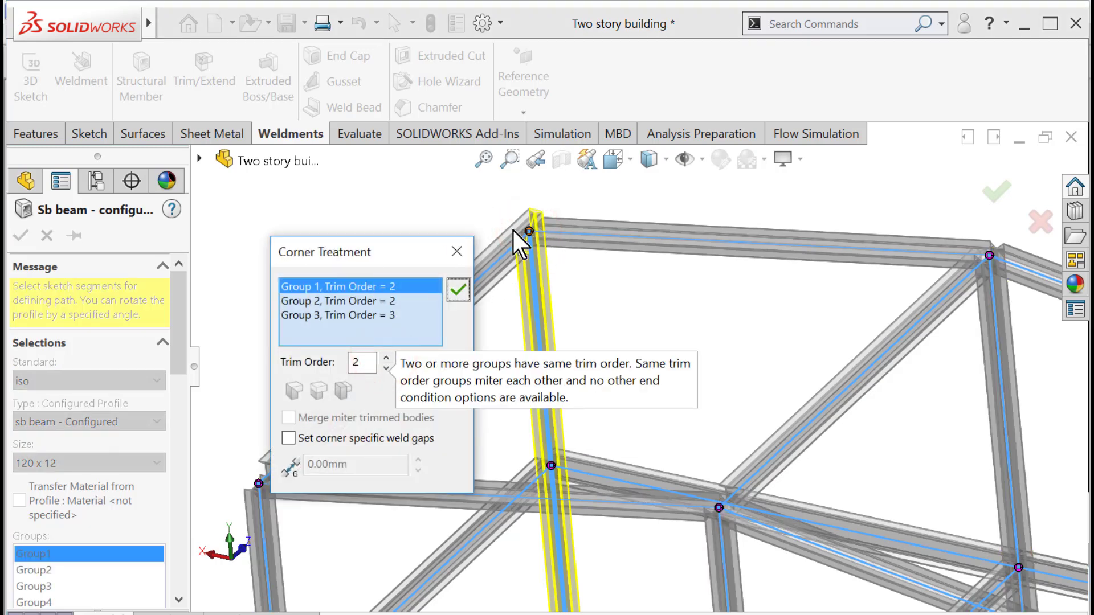
pyautogui.scroll(-2, 541, 257)
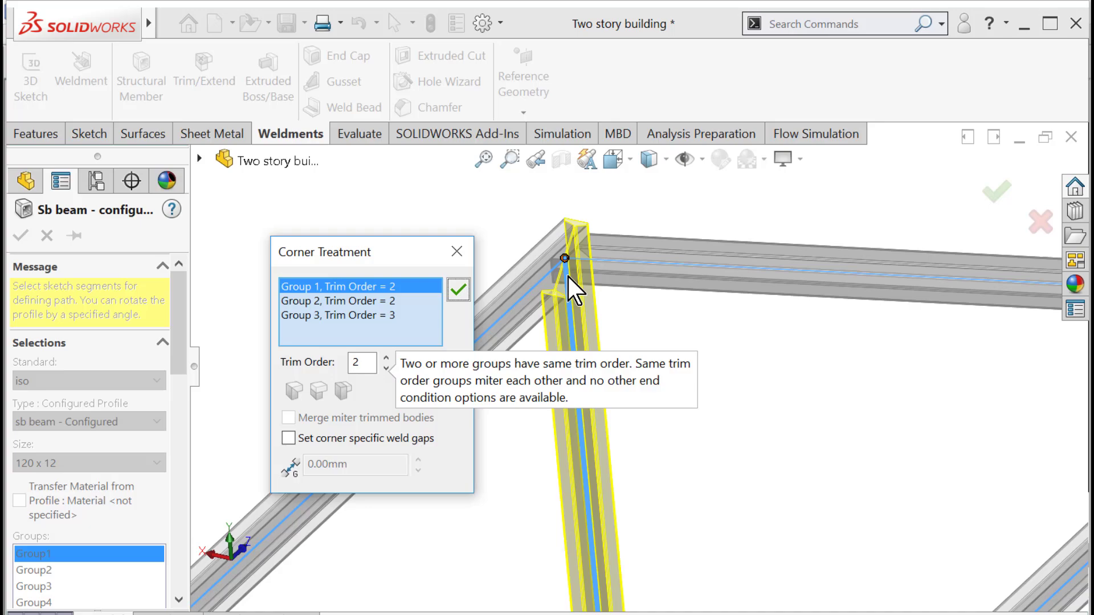
pyautogui.click(458, 290)
pyautogui.scroll(2, 564, 319)
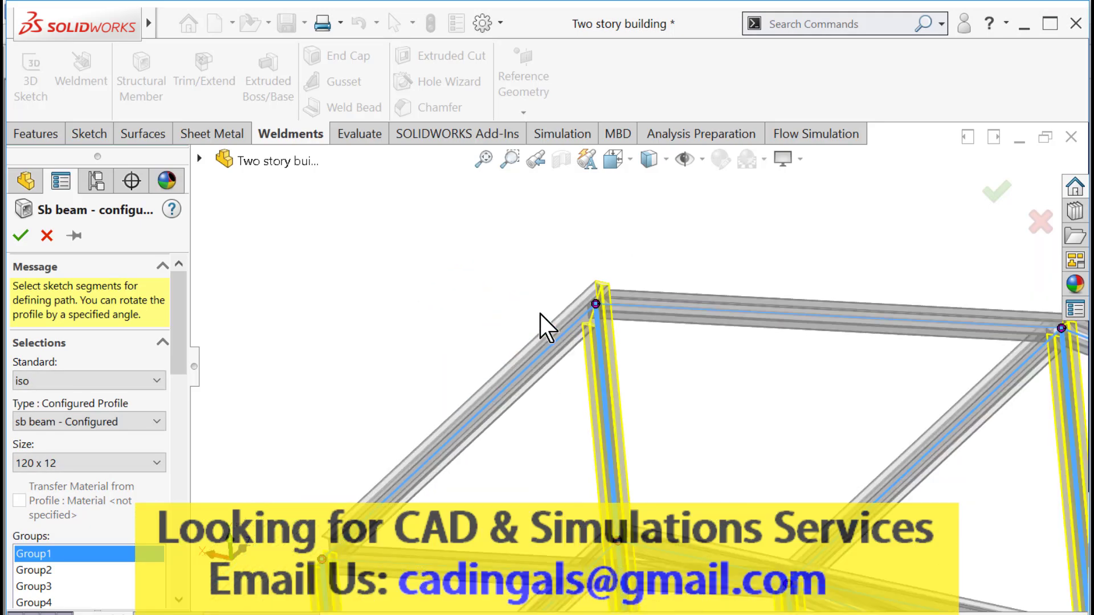
# - Set Group 1's trim order to 2 in the corner treatment of the rear ridge joint
pyautogui.moveTo(547, 329); pyautogui.dragTo(539, 360, button='middle')
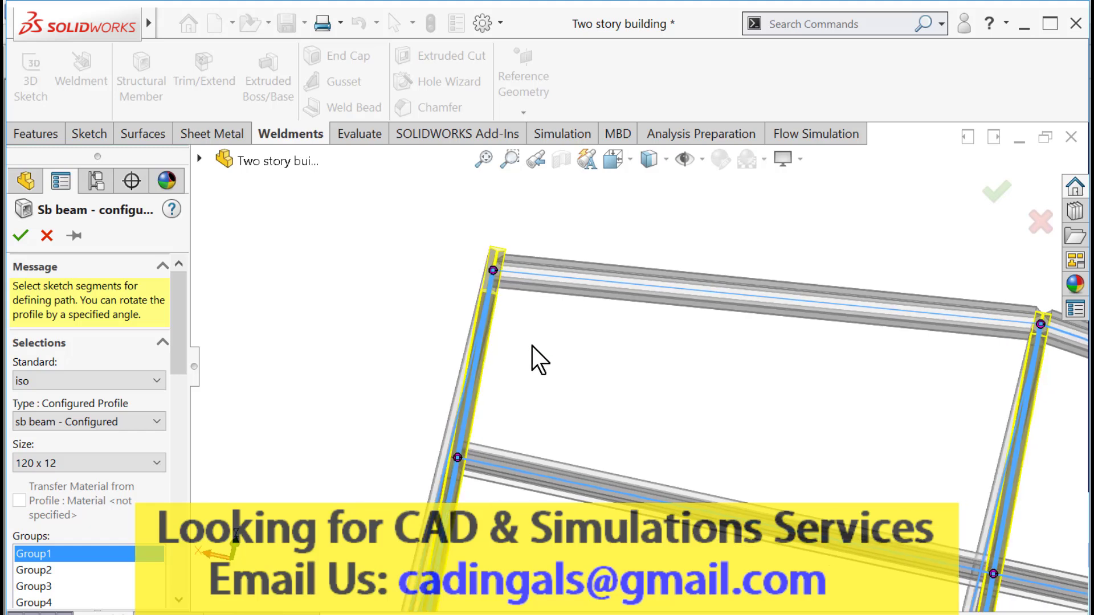
pyautogui.scroll(3, 638, 368)
pyautogui.scroll(-5, 847, 374)
pyautogui.moveTo(776, 340); pyautogui.dragTo(730, 310, button='middle')
pyautogui.click(513, 242)
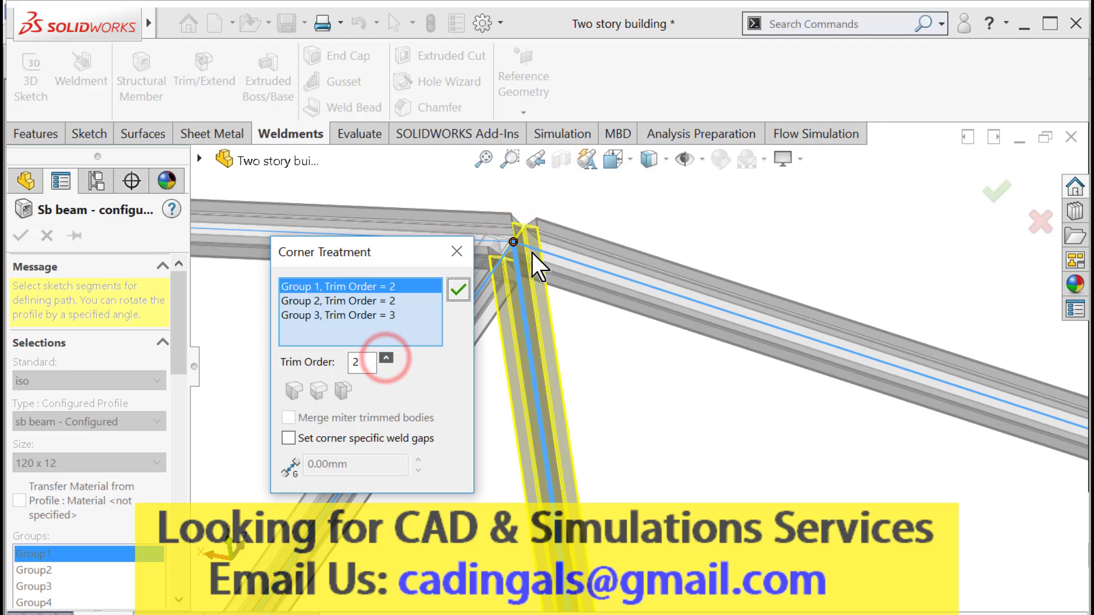
pyautogui.click(458, 292)
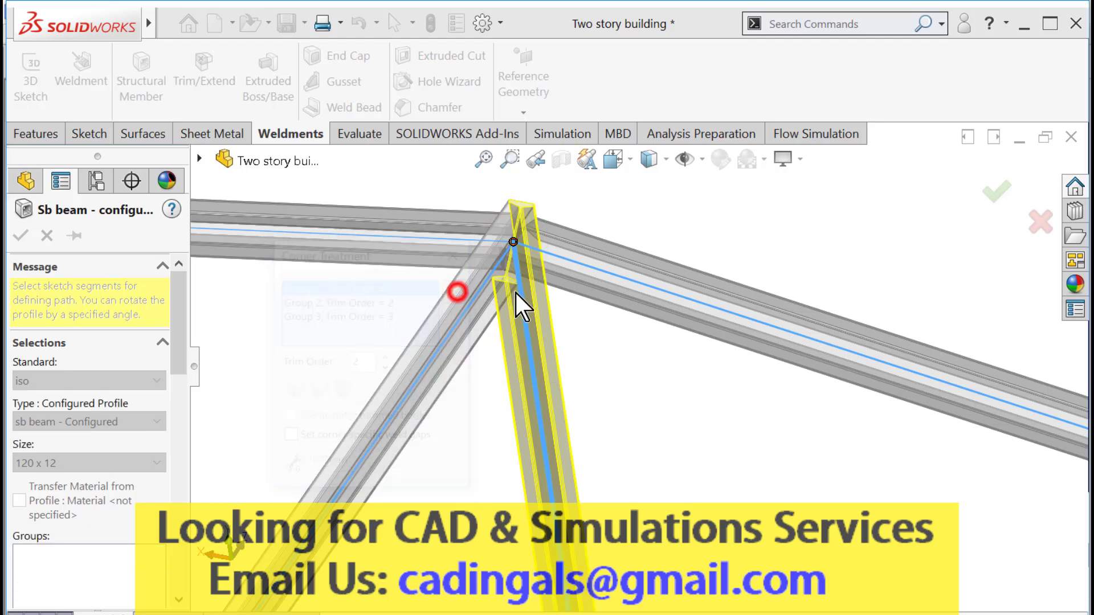
# - Set Group 1's trim order to 2 in the corner treatment of the rear right roof corner
pyautogui.scroll(5, 538, 341)
pyautogui.scroll(-5, 818, 406)
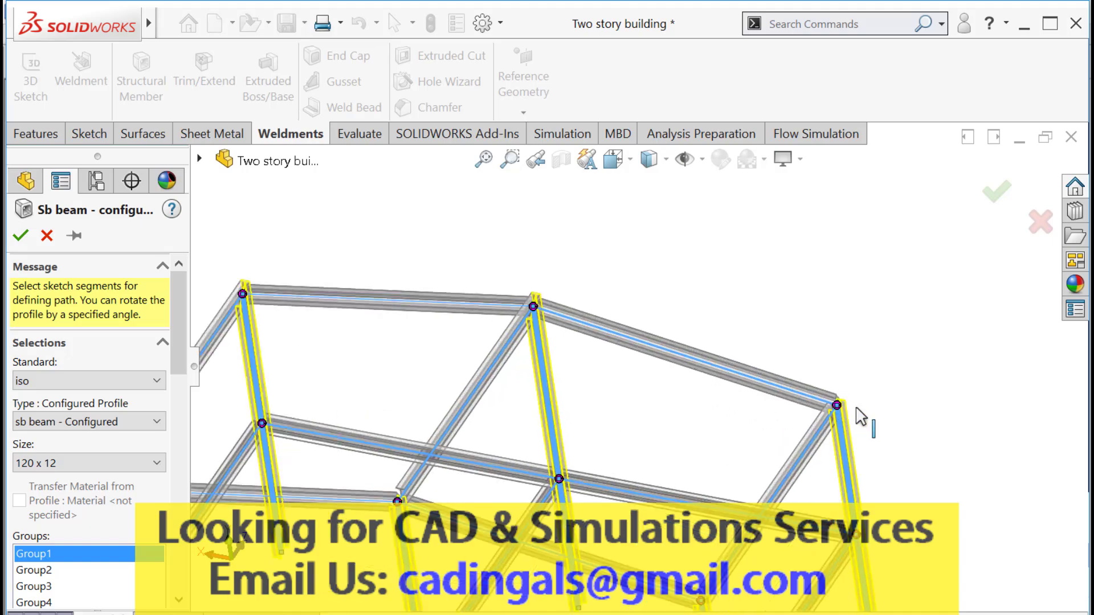
pyautogui.click(755, 394)
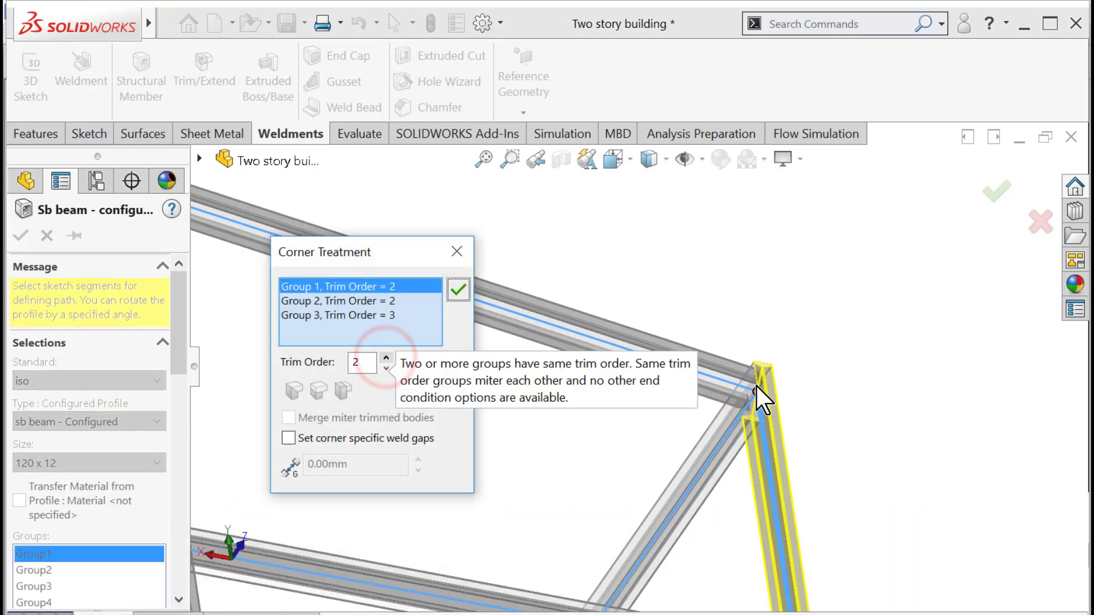
pyautogui.click(459, 292)
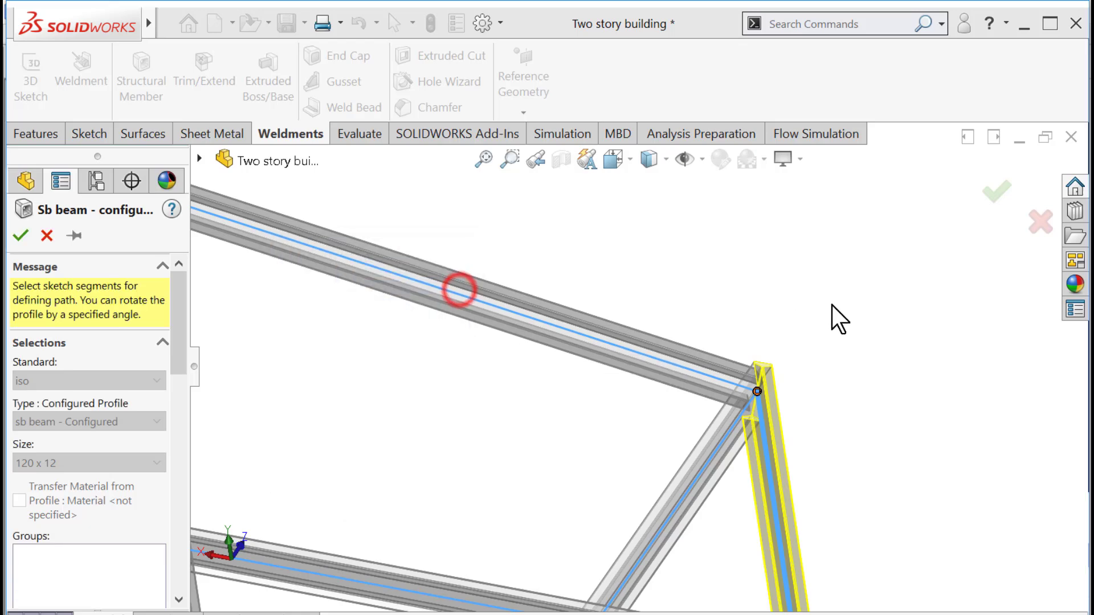
# - Set Group 1's trim order to 2 in the corner treatment of the front right roof corner
pyautogui.scroll(6, 833, 308)
pyautogui.scroll(-4, 587, 462)
pyautogui.scroll(-5, 587, 462)
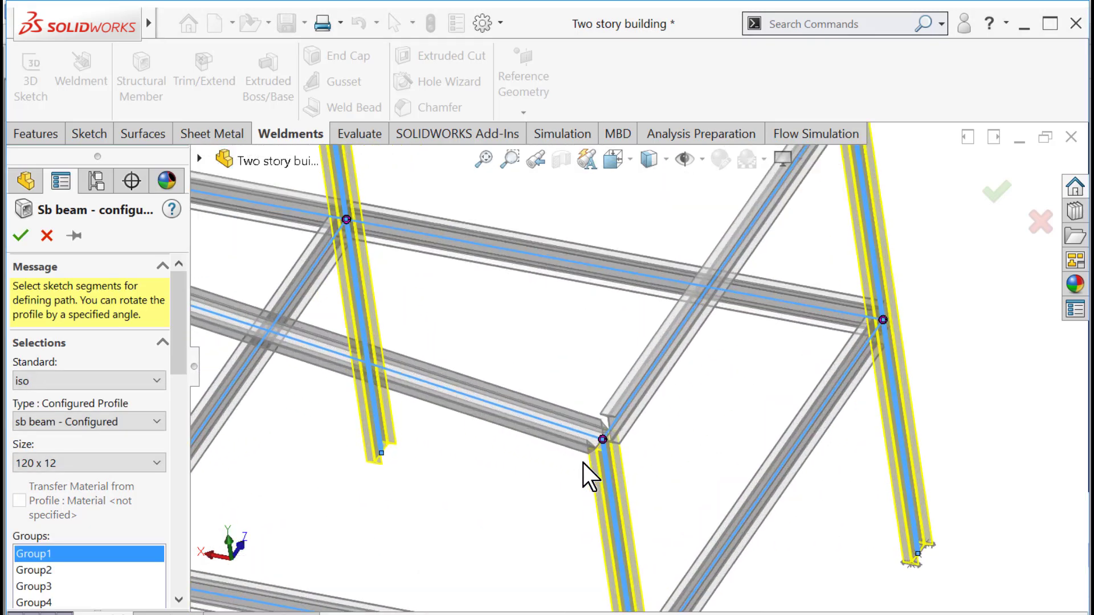
pyautogui.click(637, 402)
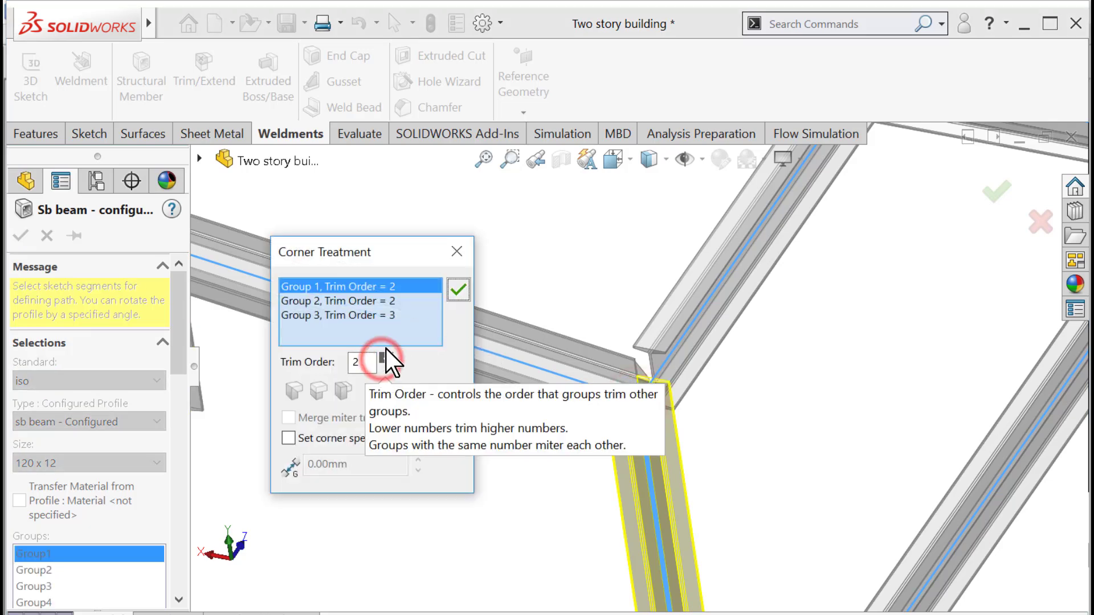
pyautogui.click(462, 291)
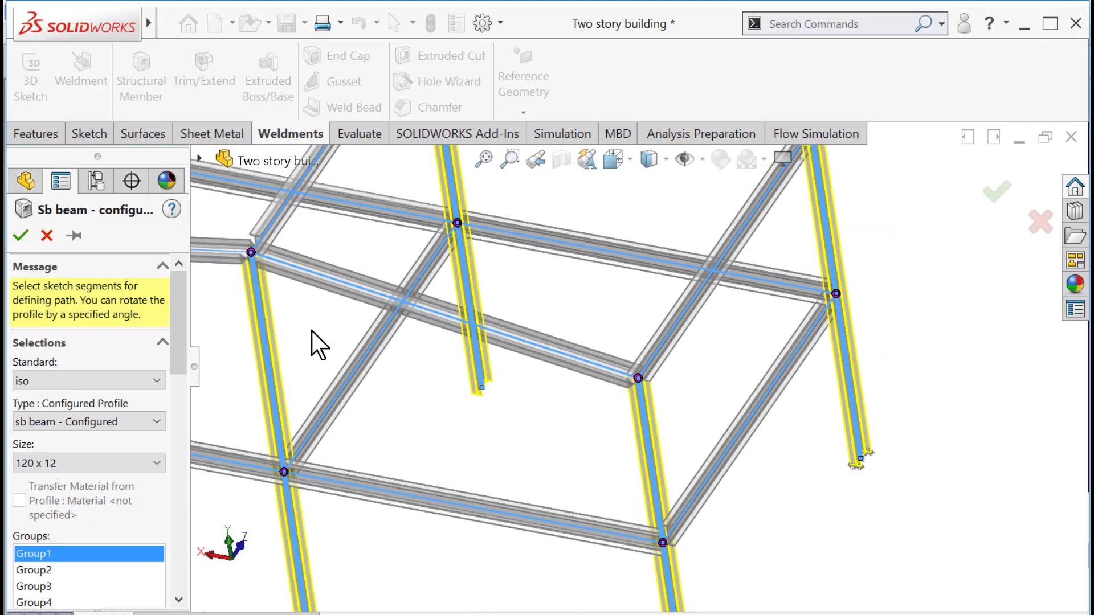
# - Set Group 1's trim order to 2 in the corner treatment of the front ridge joint
pyautogui.scroll(-6, 257, 259)
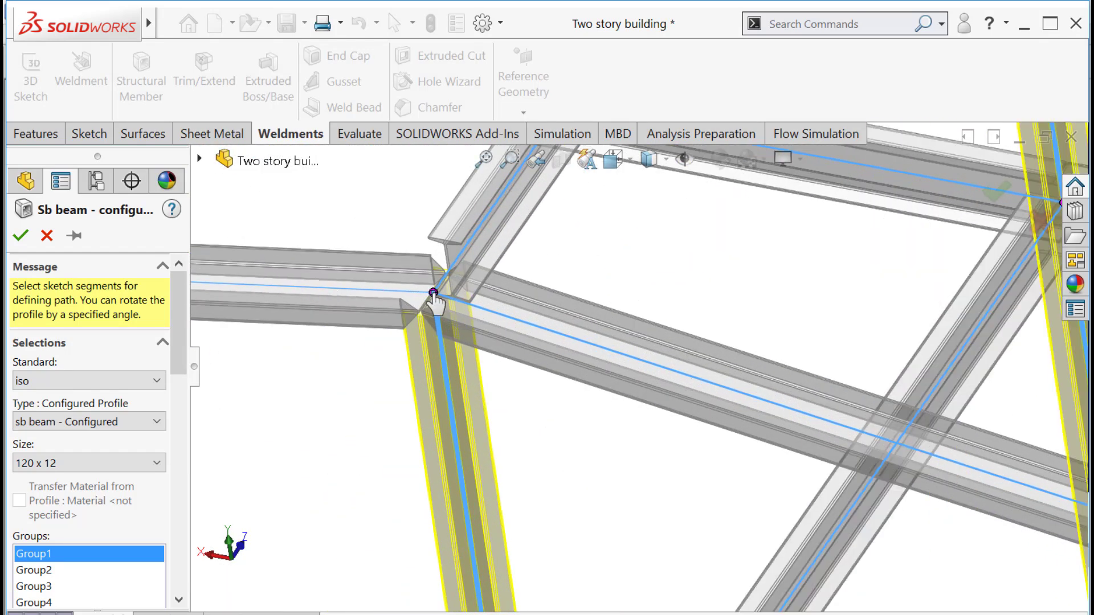
pyautogui.click(433, 294)
pyautogui.click(384, 357)
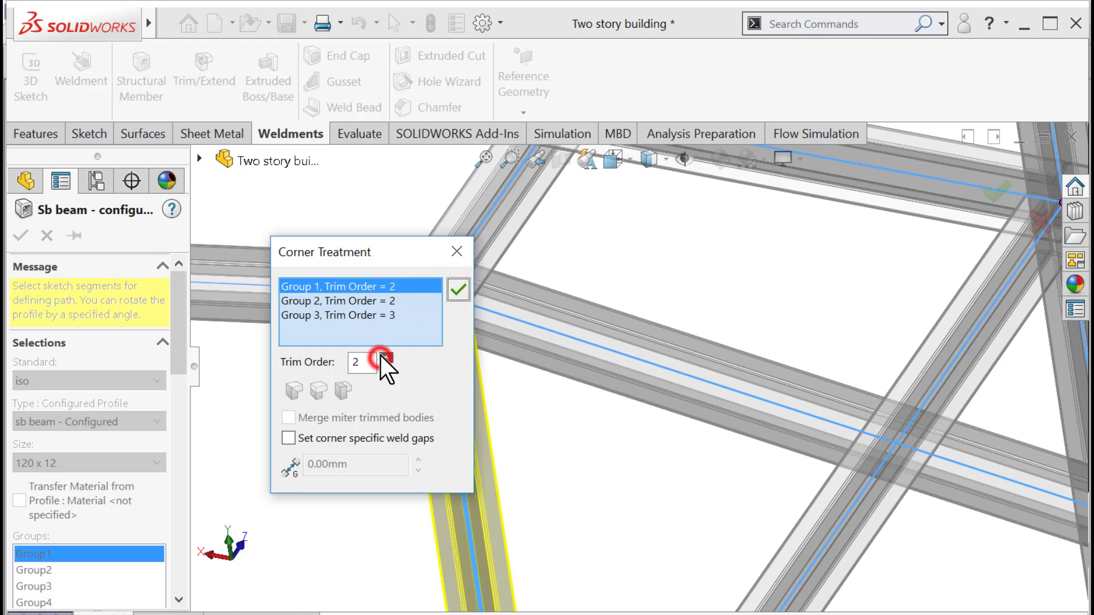
pyautogui.click(459, 291)
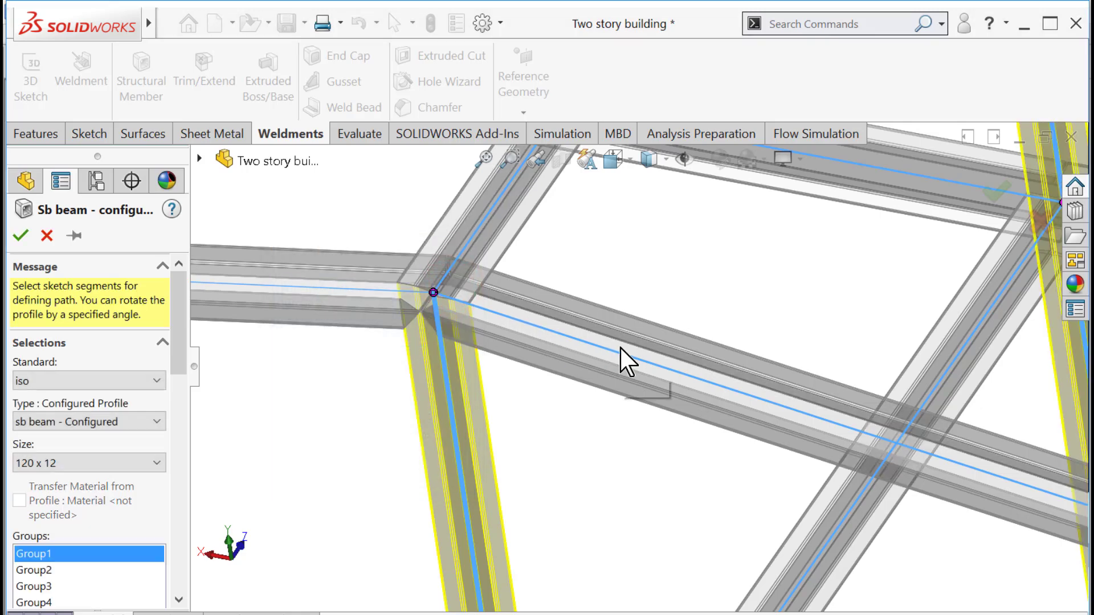
# - Set Group 1's trim order to 2 at the front left roof corner and accept the structural member edit
pyautogui.scroll(6, 621, 349)
pyautogui.scroll(-5, 402, 356)
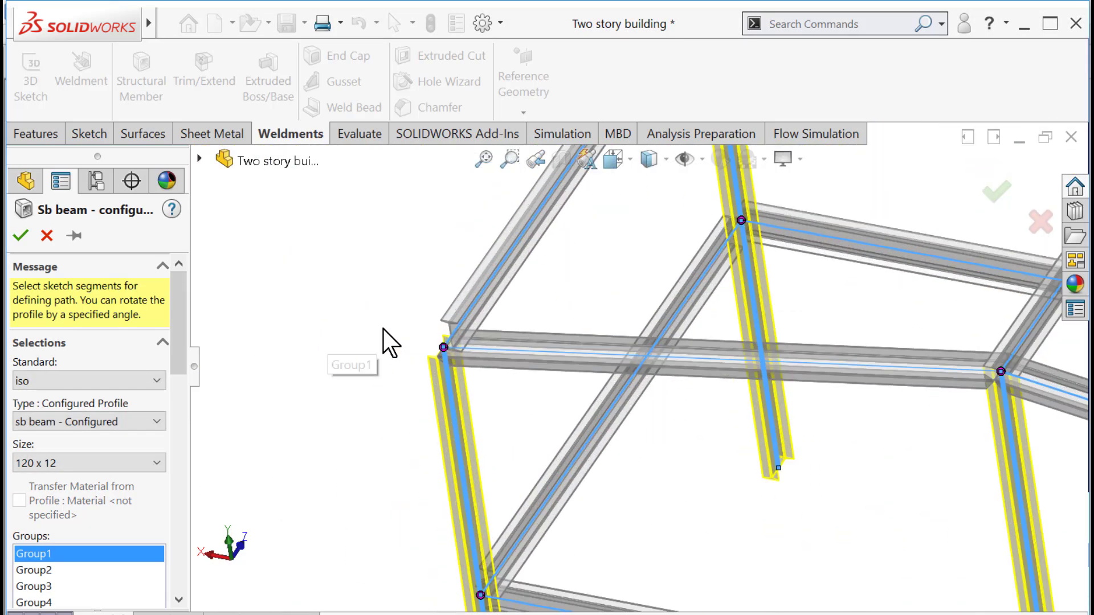
pyautogui.click(443, 349)
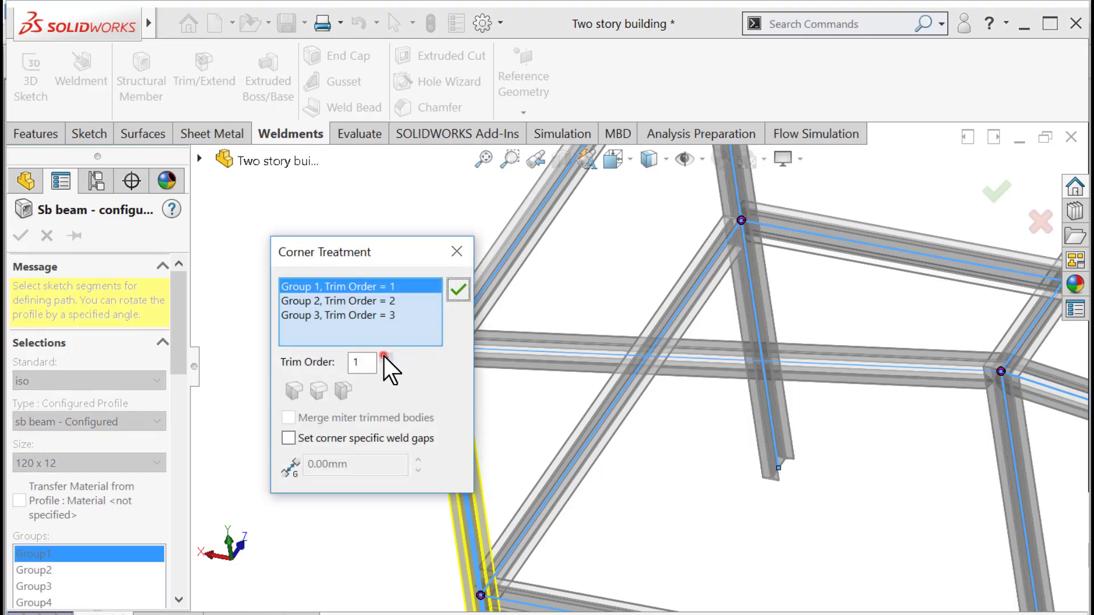
pyautogui.click(459, 290)
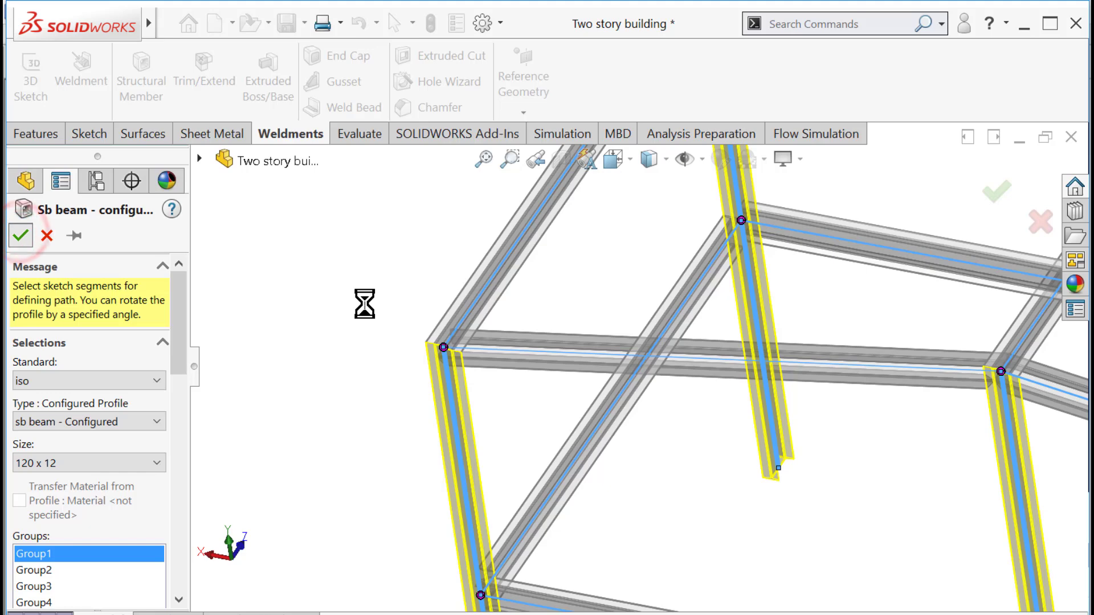
pyautogui.press('Return')
pyautogui.scroll(6, 371, 326)
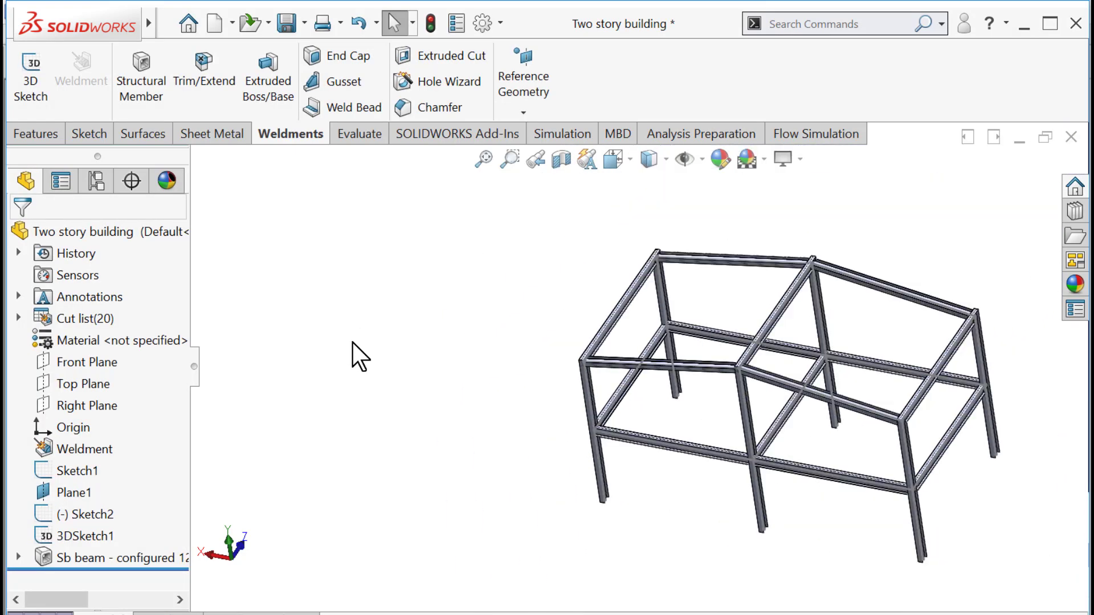
# - Turn off the display of sketches in the graphics area
pyautogui.scroll(-1, 688, 370)
pyautogui.click(701, 160)
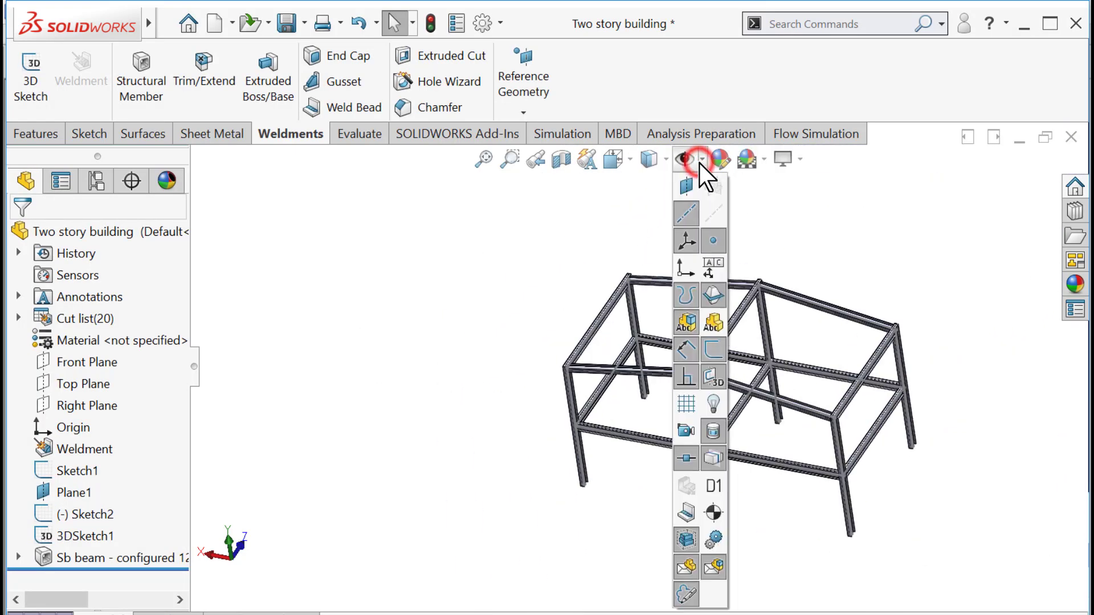
pyautogui.click(713, 341)
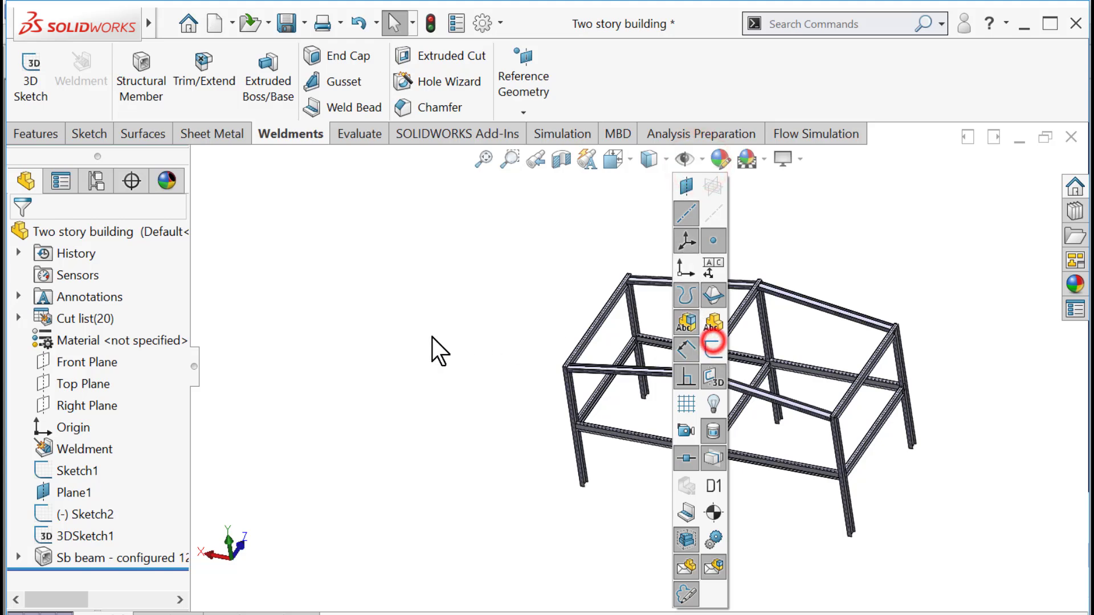
pyautogui.click(431, 335)
# - Examine the trimmed roof corners and the overall two-story frame from several angles
pyautogui.moveTo(477, 329); pyautogui.dragTo(507, 284, button='middle')
pyautogui.scroll(-4, 872, 343)
pyautogui.scroll(3, 843, 342)
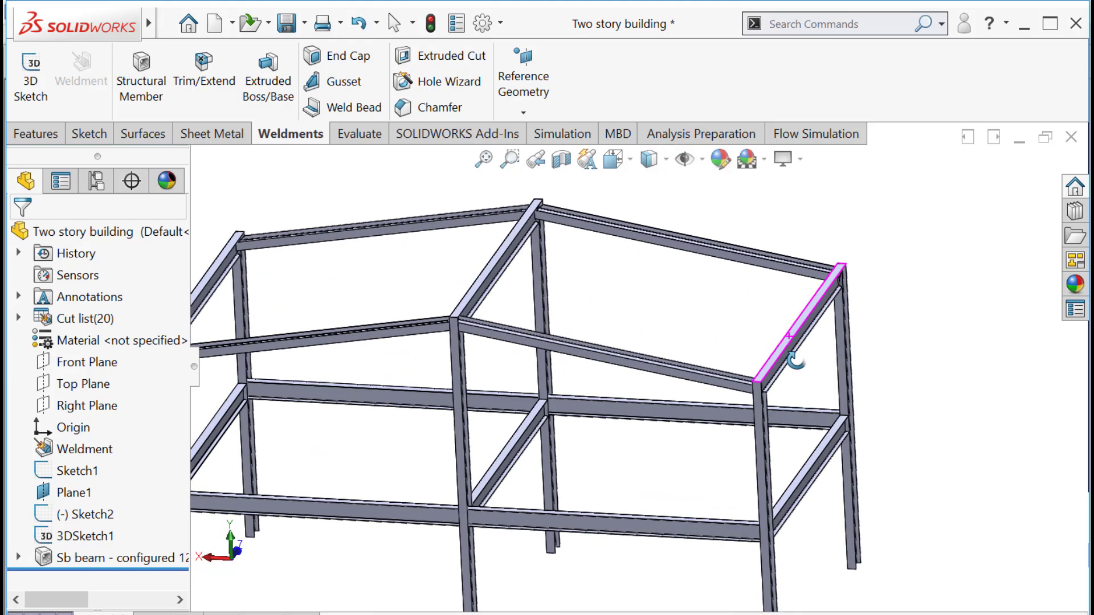
pyautogui.scroll(-1, 667, 383)
pyautogui.scroll(1, 477, 393)
pyautogui.scroll(3, 478, 393)
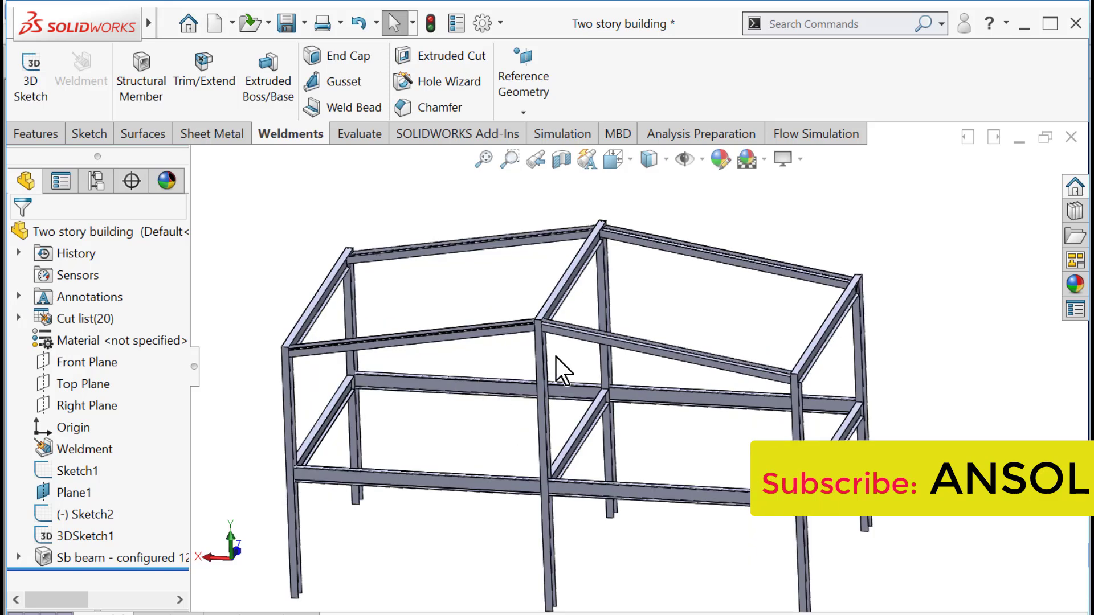
pyautogui.moveTo(520, 374)
pyautogui.mouseDown(button='middle')
pyautogui.moveTo(549, 346)
pyautogui.moveTo(505, 371)
pyautogui.moveTo(511, 391)
pyautogui.mouseUp(button='middle')
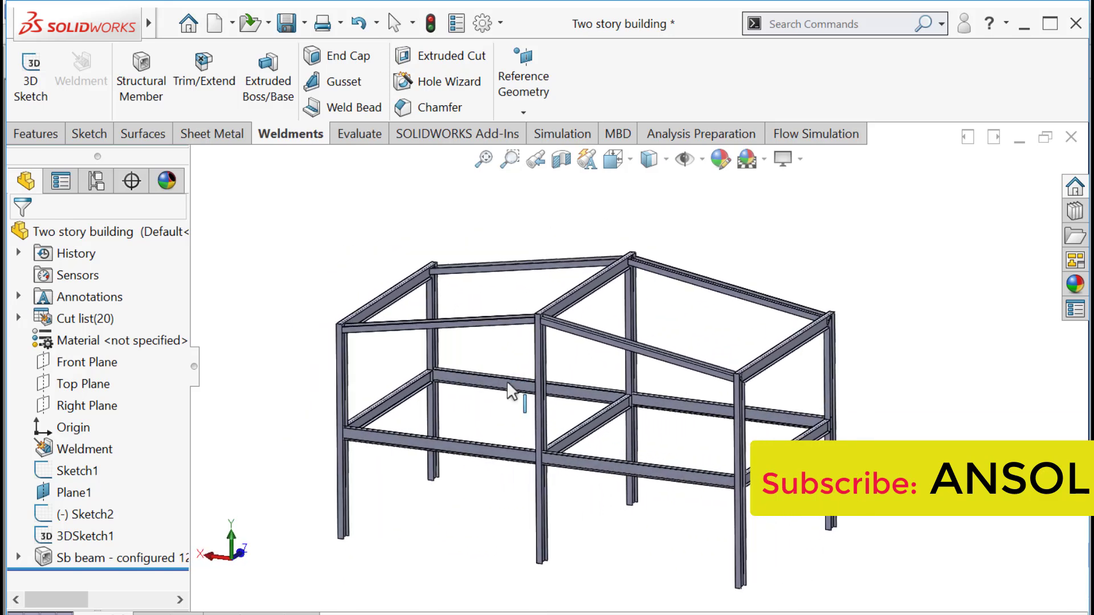
pyautogui.scroll(-2, 477, 441)
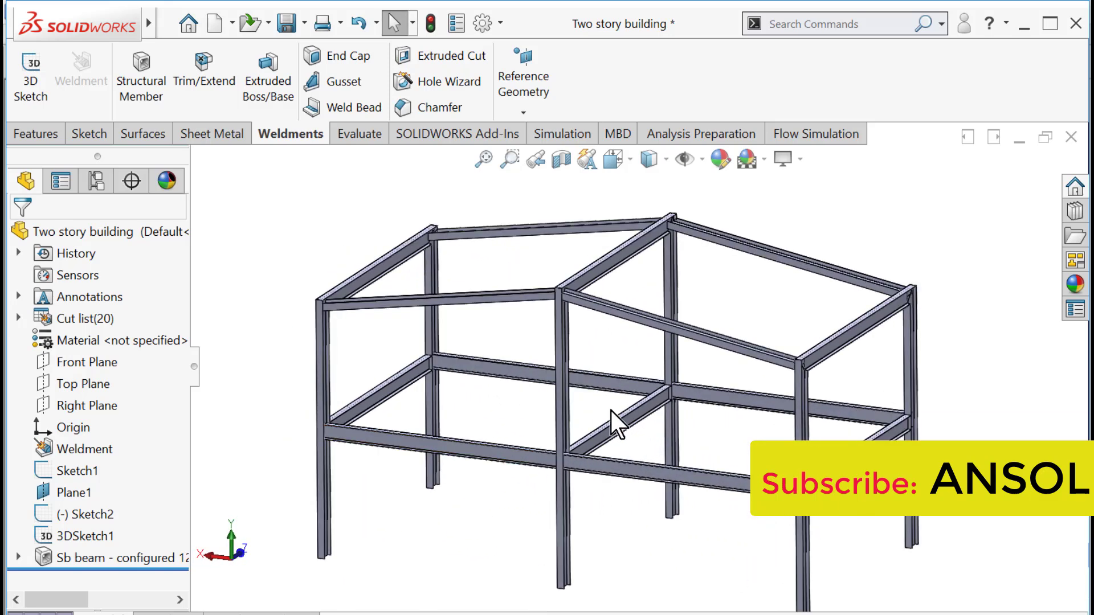
pyautogui.scroll(-2, 584, 434)
pyautogui.scroll(2, 610, 430)
pyautogui.scroll(-2, 620, 422)
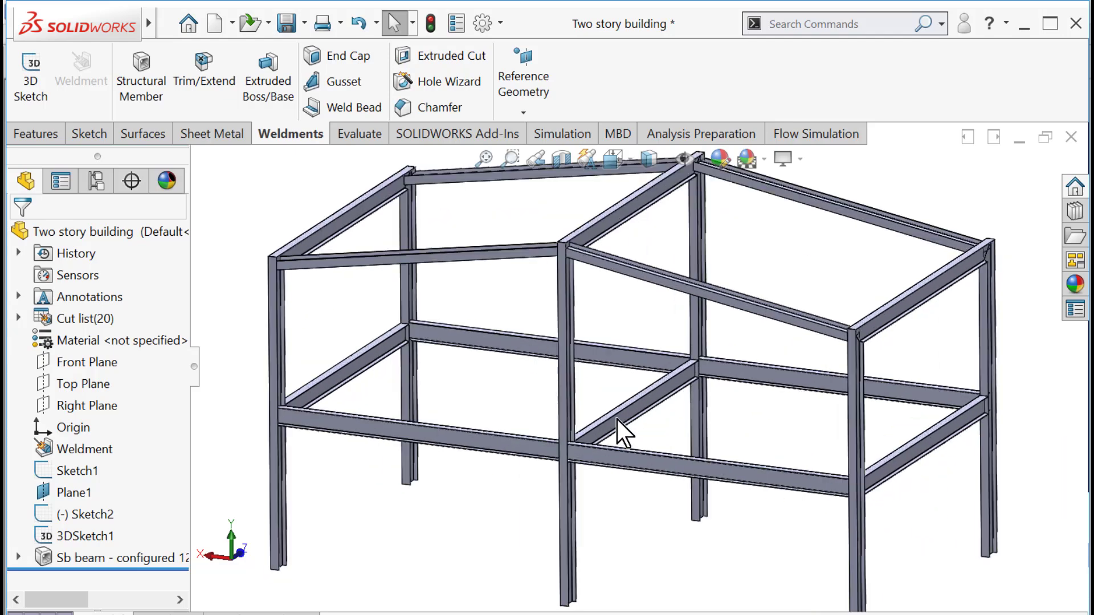
pyautogui.scroll(2, 618, 420)
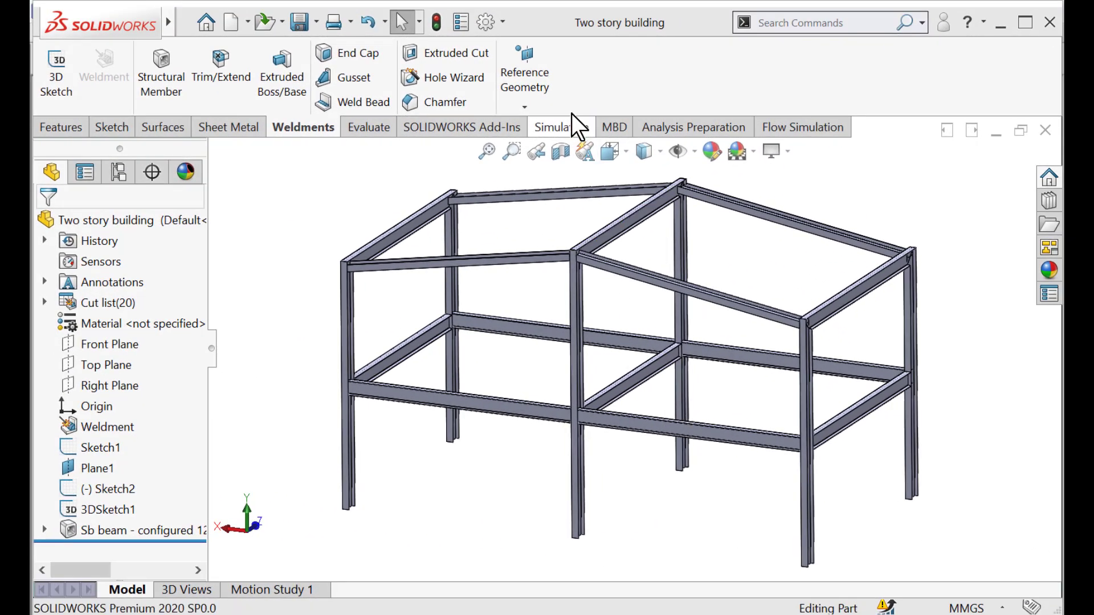
# - Create a new static simulation study named "two Story Building Analysis"
pyautogui.click(569, 126)
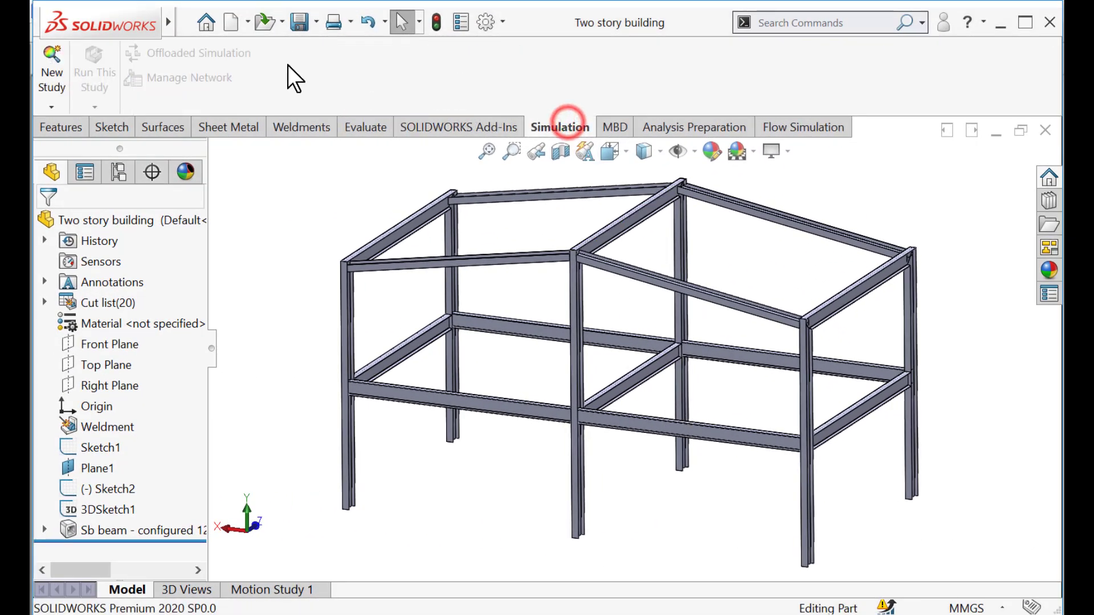
pyautogui.click(56, 71)
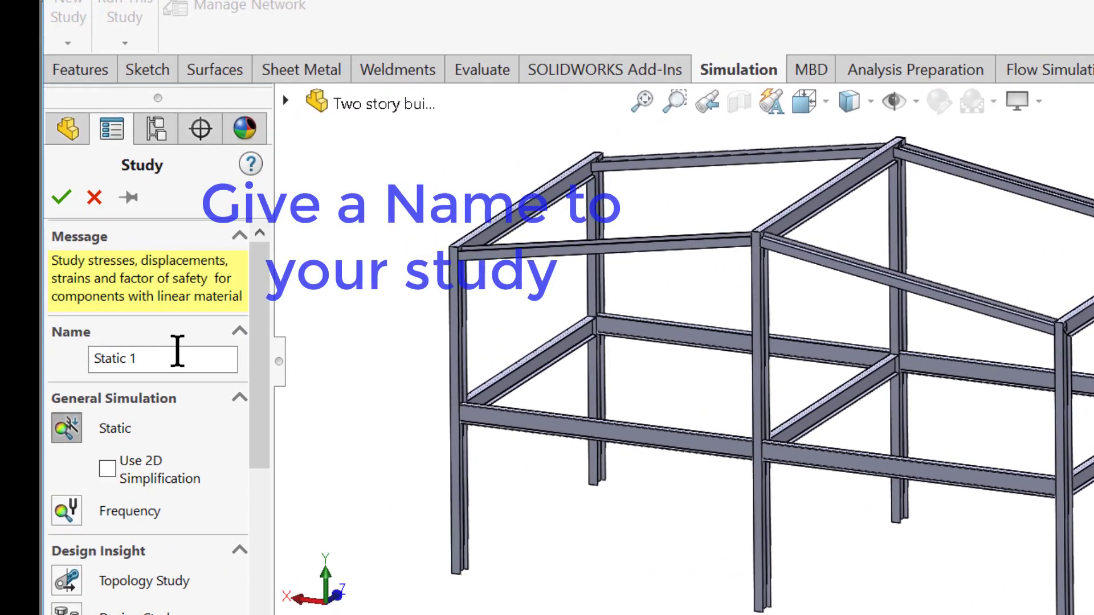
pyautogui.click(140, 348)
pyautogui.write('tw')
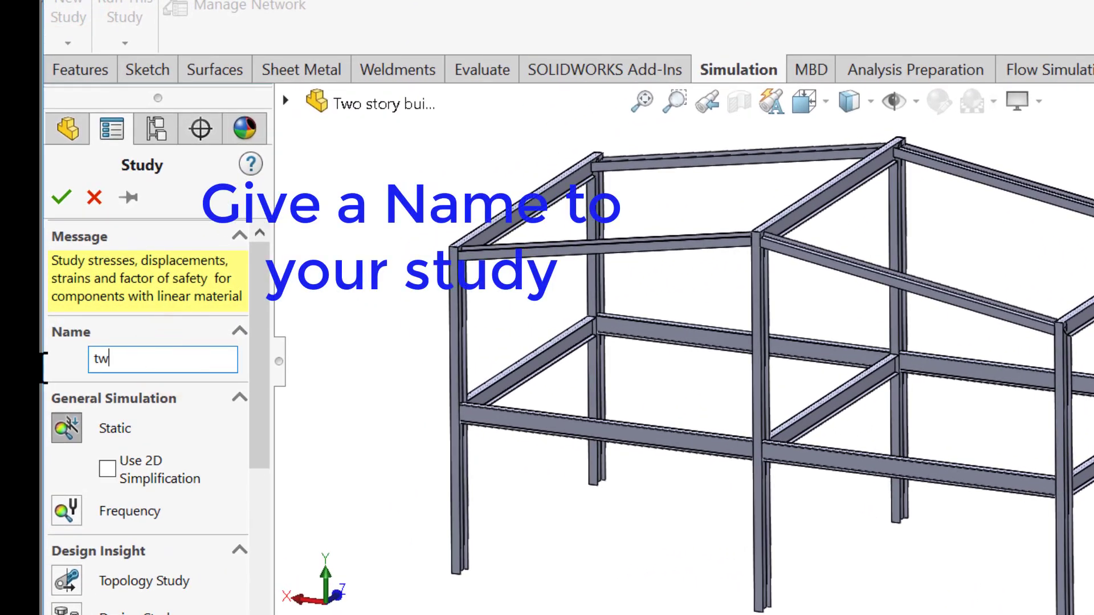
pyautogui.write('o Story')
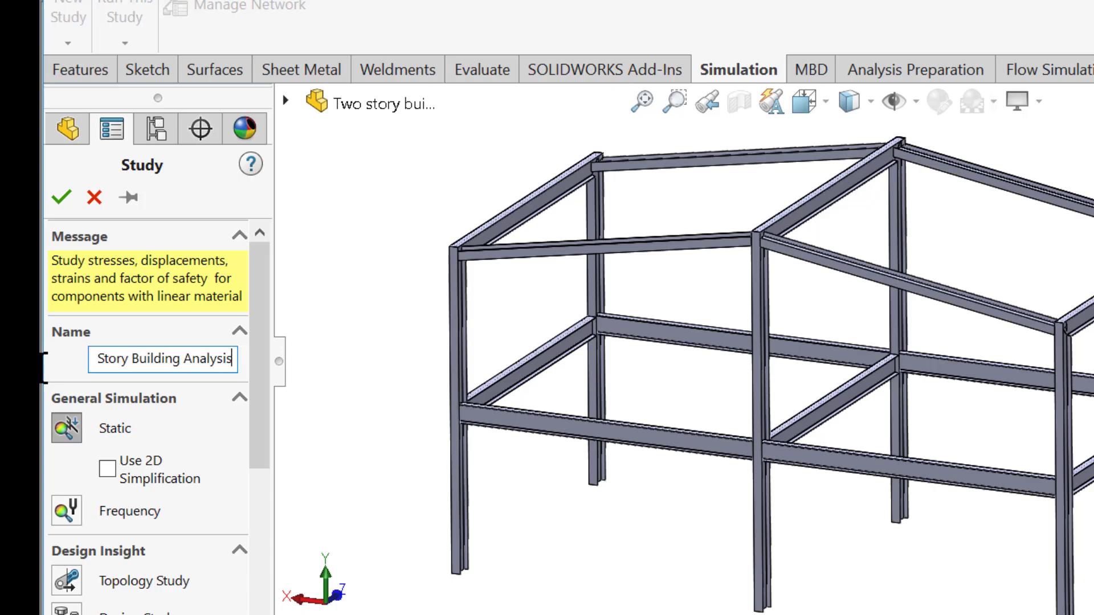
pyautogui.click(61, 197)
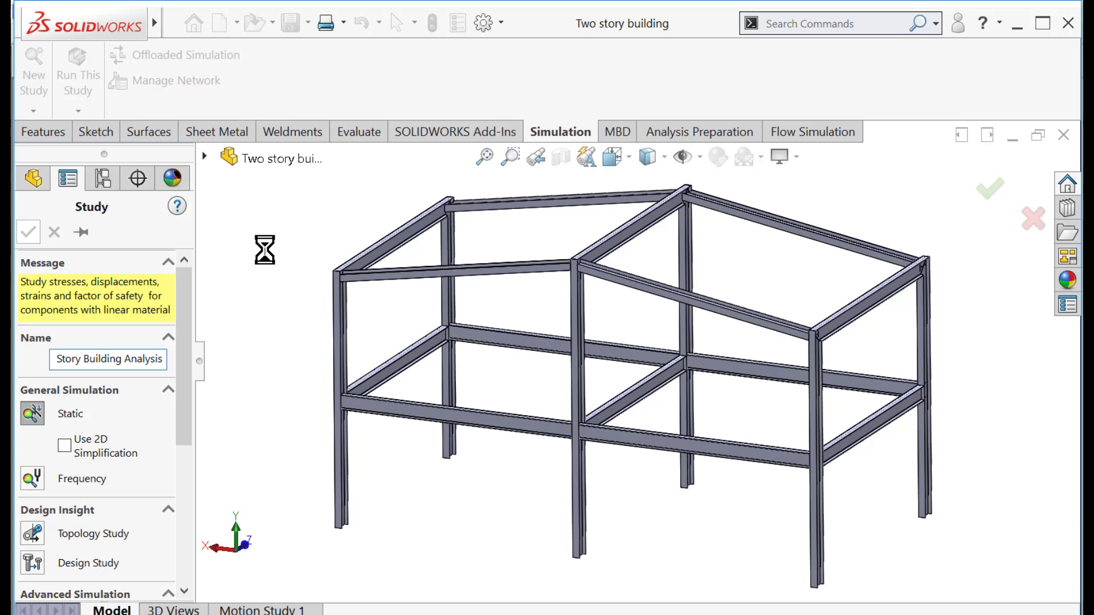
pyautogui.press('Return')
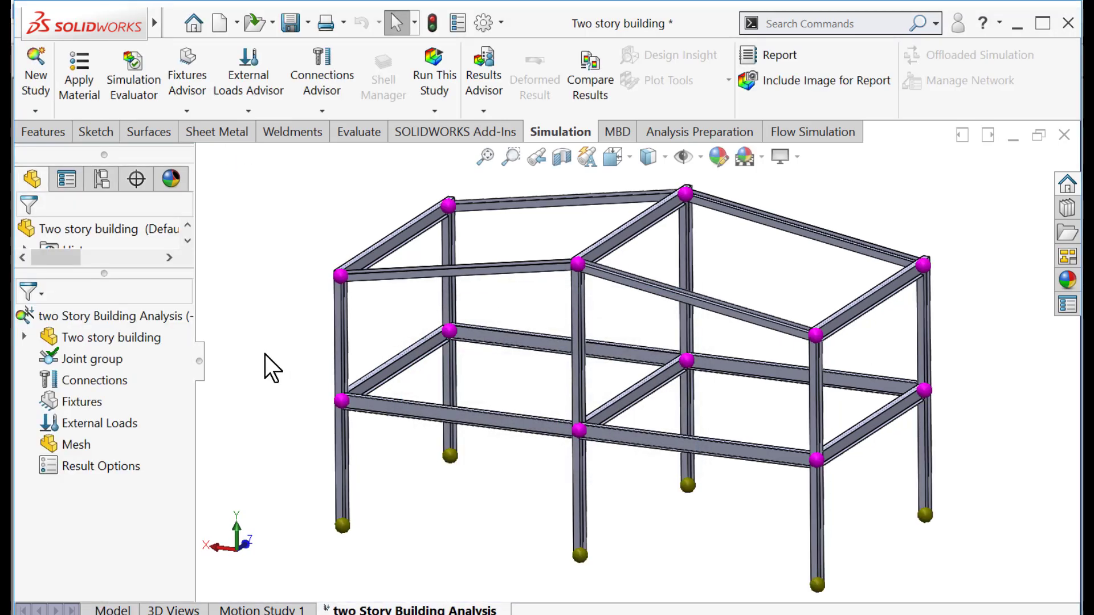
# - Apply the Alloy Steel material to all bodies of the Two story building in the study
pyautogui.rightClick(101, 343)
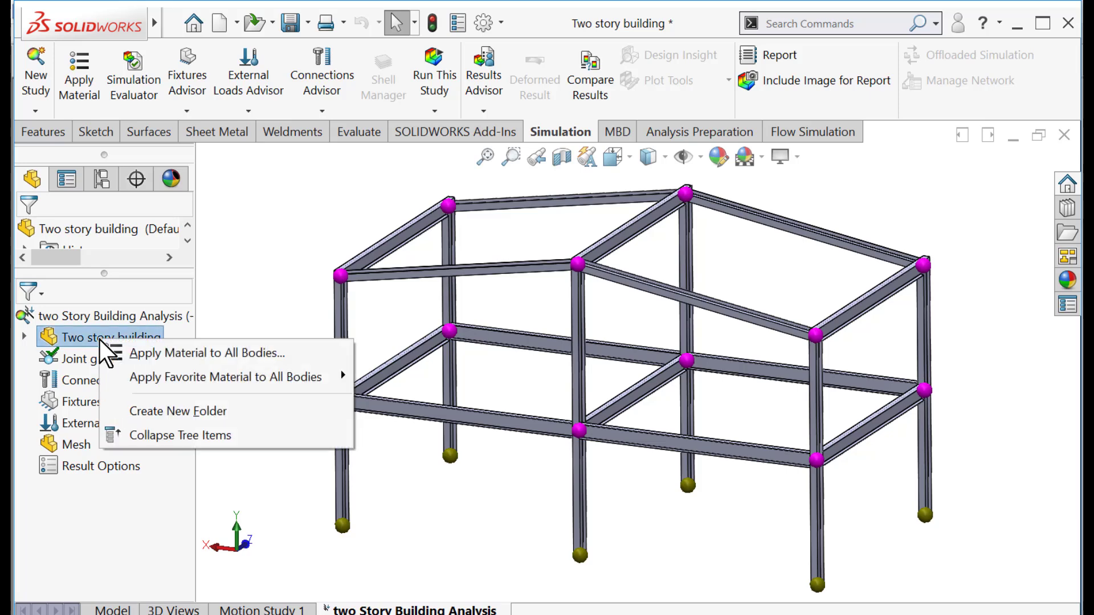
pyautogui.click(159, 350)
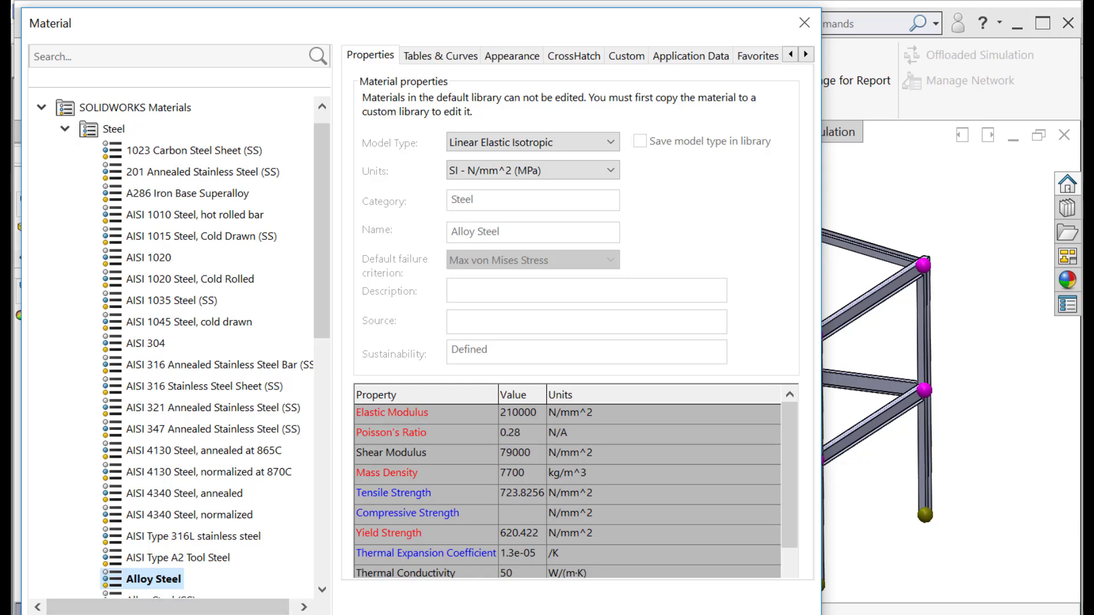
pyautogui.click(428, 613)
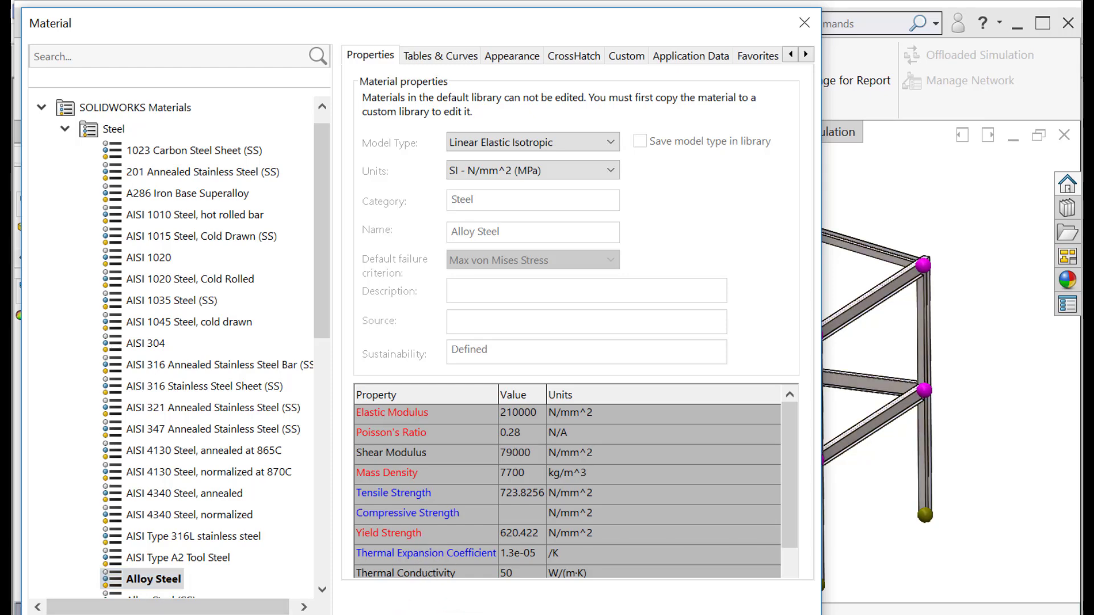
pyautogui.click(499, 614)
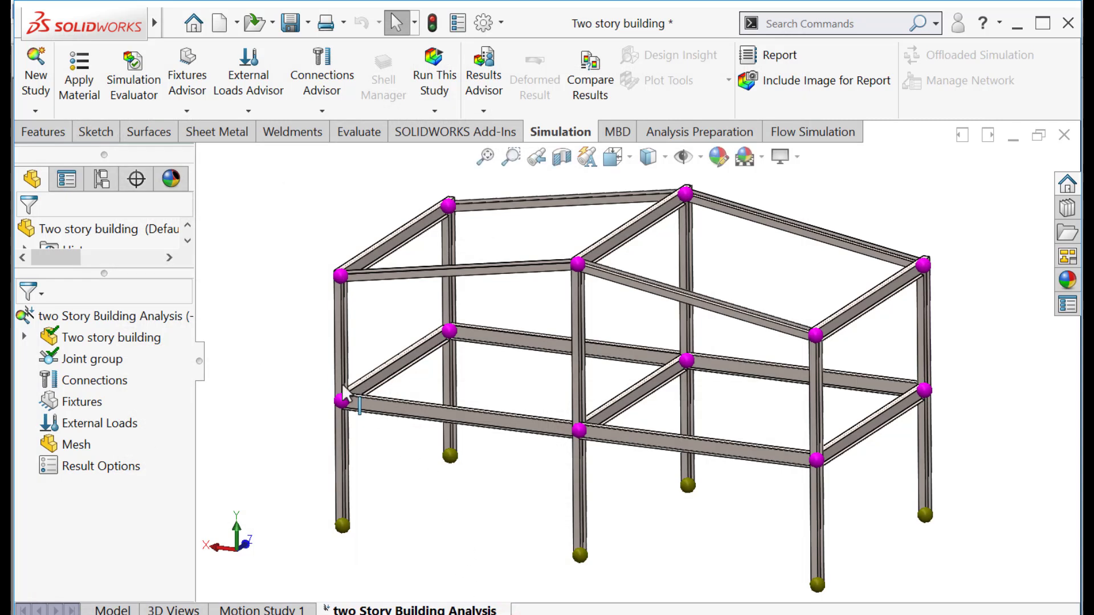
# - Apply a Fixed Geometry fixture to the six joints at the column bases
pyautogui.rightClick(58, 408)
pyautogui.click(115, 440)
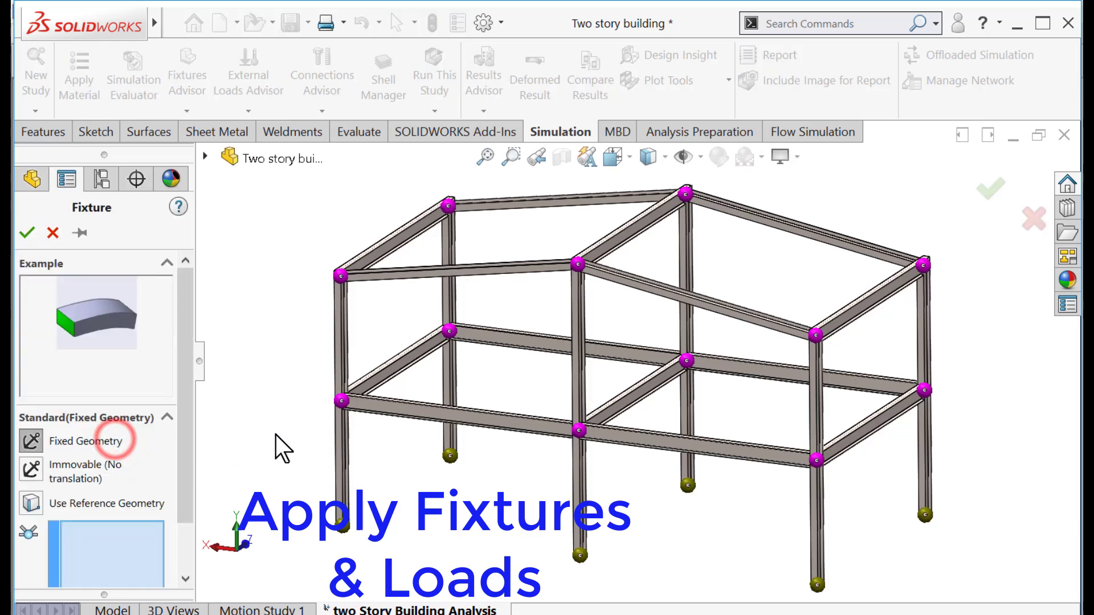
pyautogui.click(342, 525)
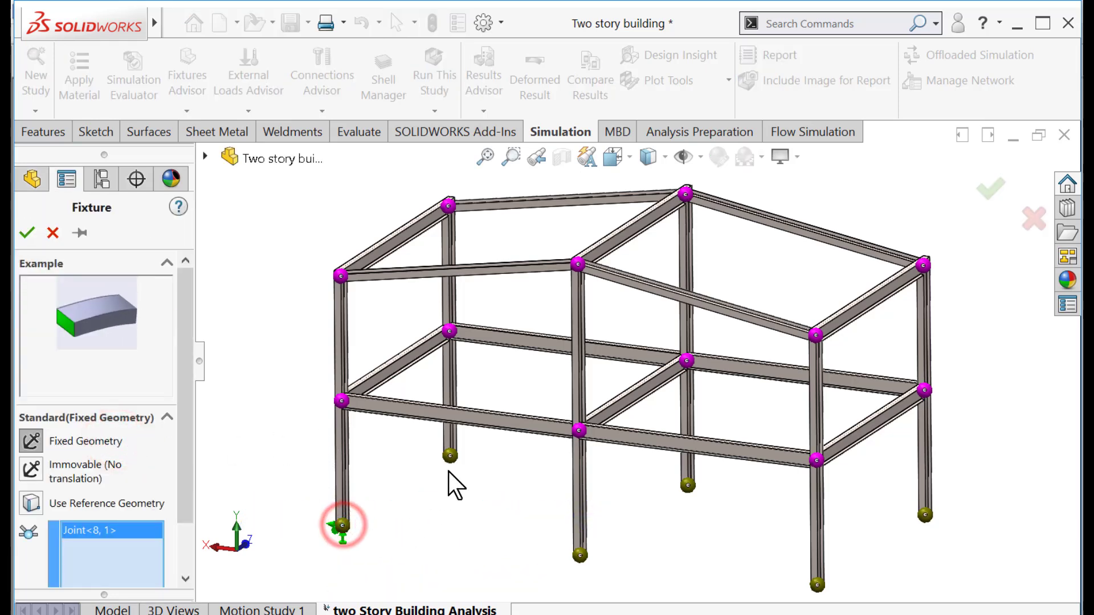
pyautogui.click(450, 456)
pyautogui.click(579, 556)
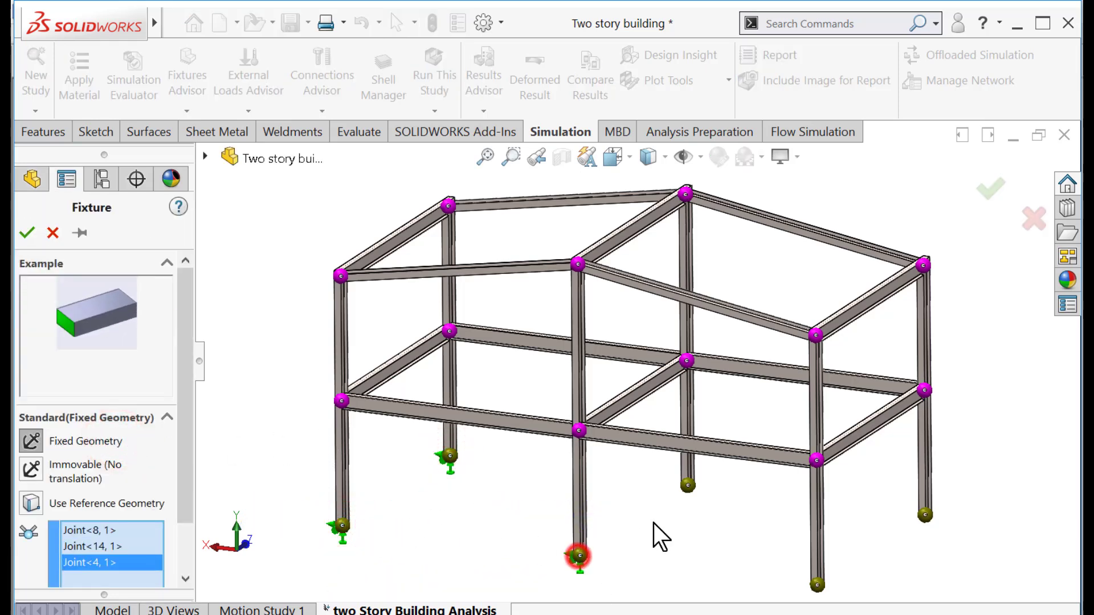
pyautogui.click(688, 485)
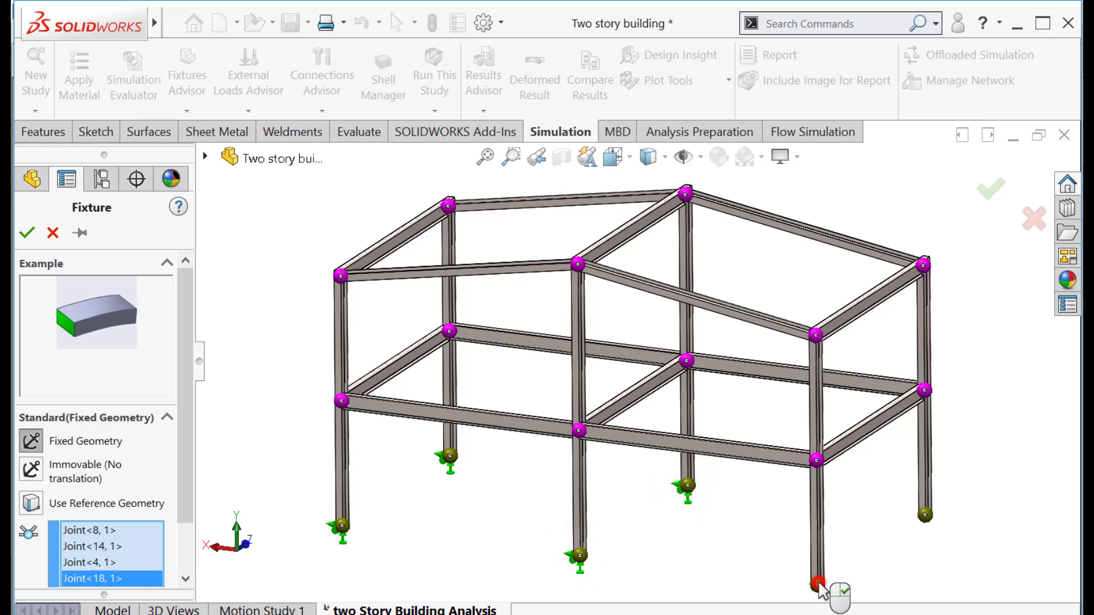
pyautogui.click(817, 585)
pyautogui.click(925, 516)
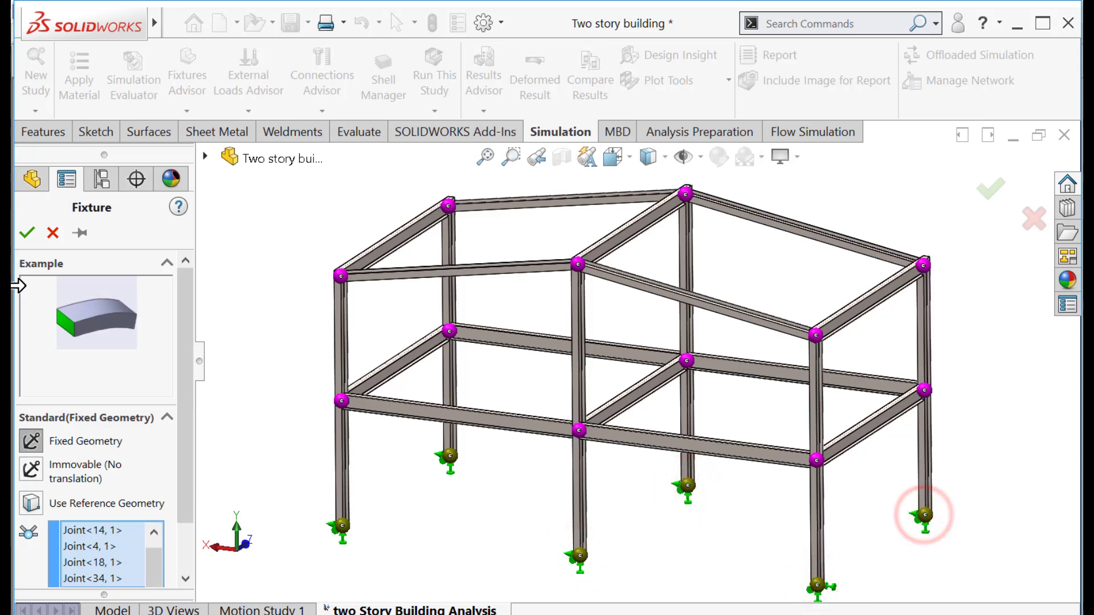
pyautogui.click(27, 233)
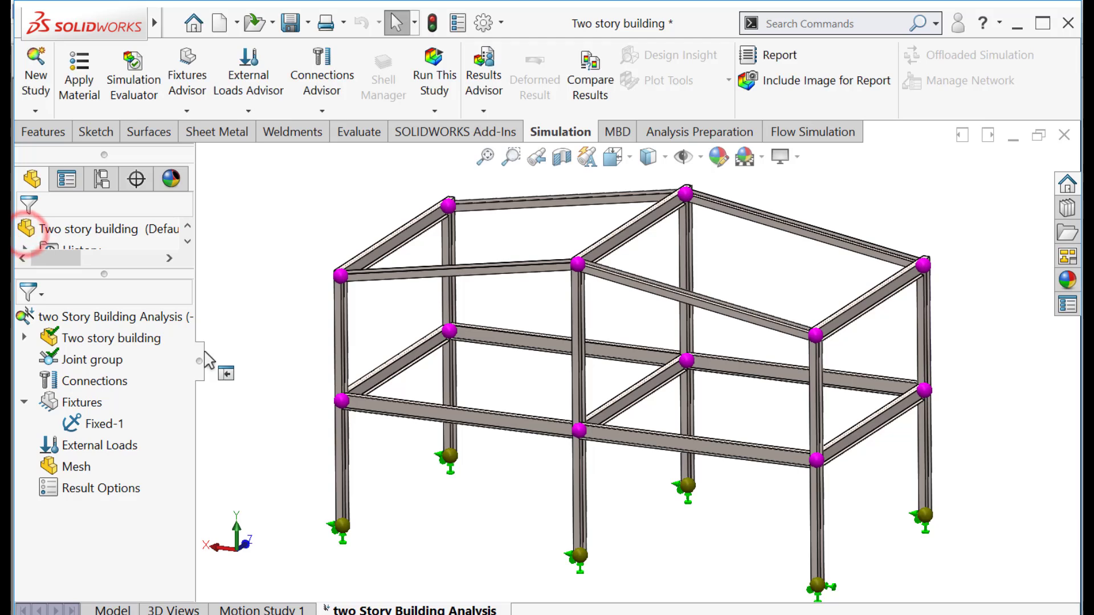
# - Start a force load on beams and select the six perimeter beams of the first floor
pyautogui.rightClick(65, 450)
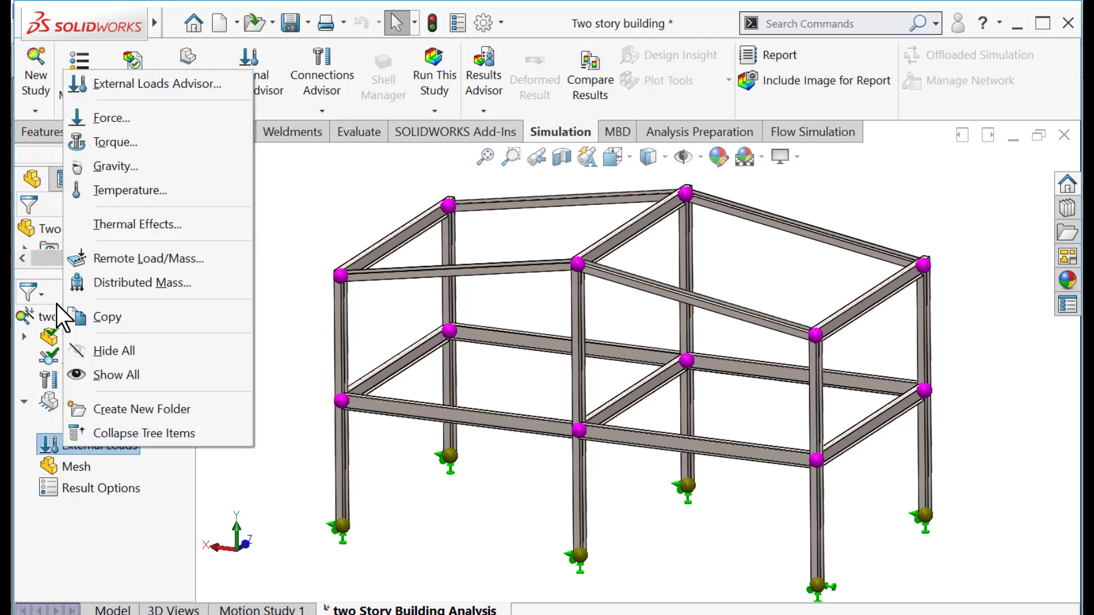
pyautogui.click(104, 119)
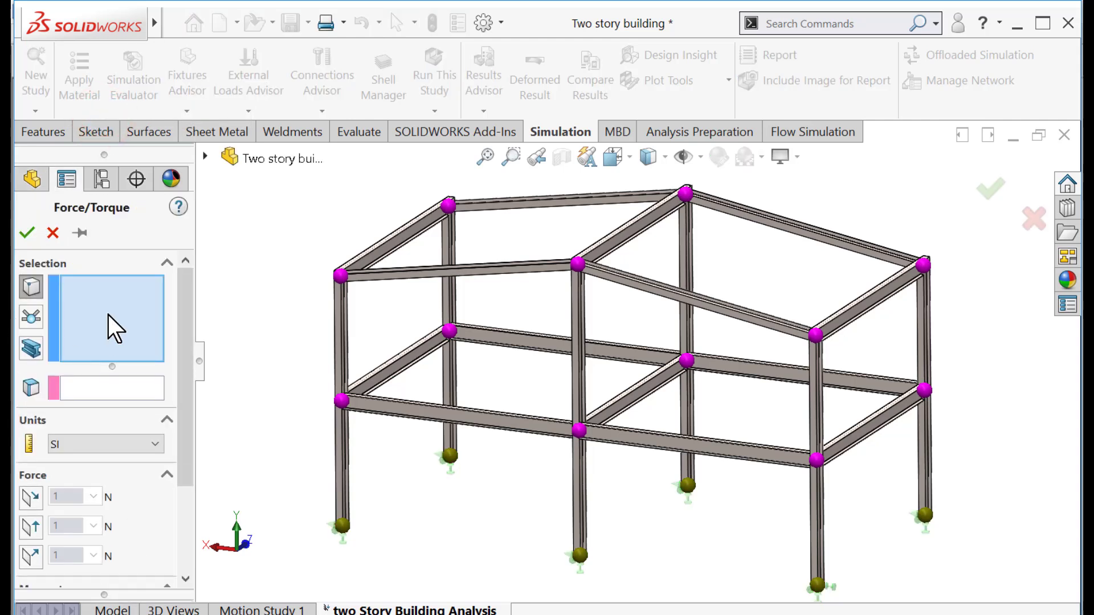
pyautogui.click(33, 348)
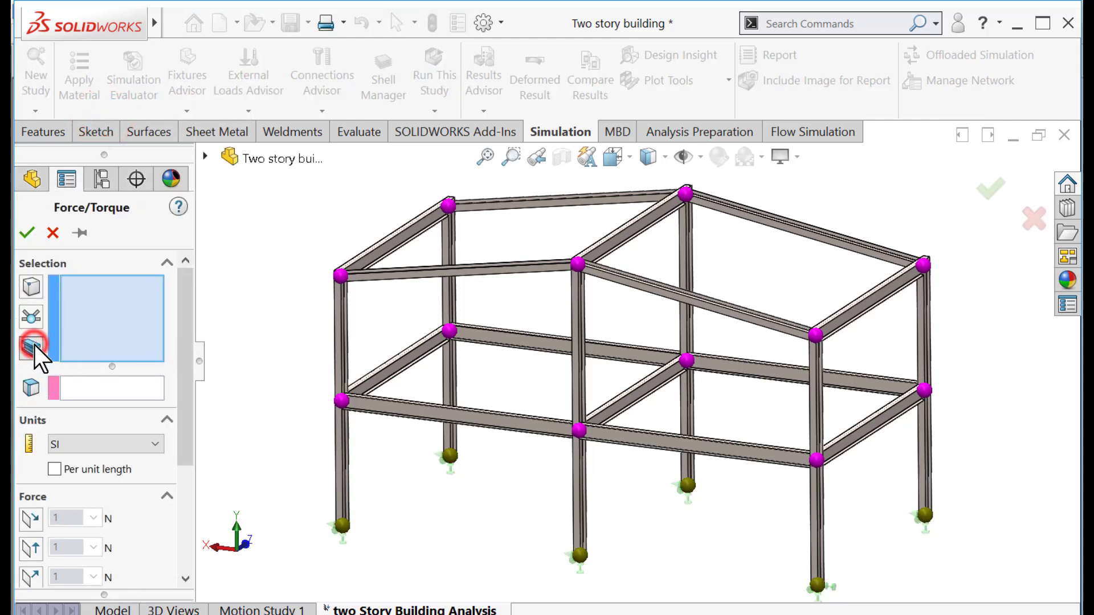
pyautogui.click(369, 409)
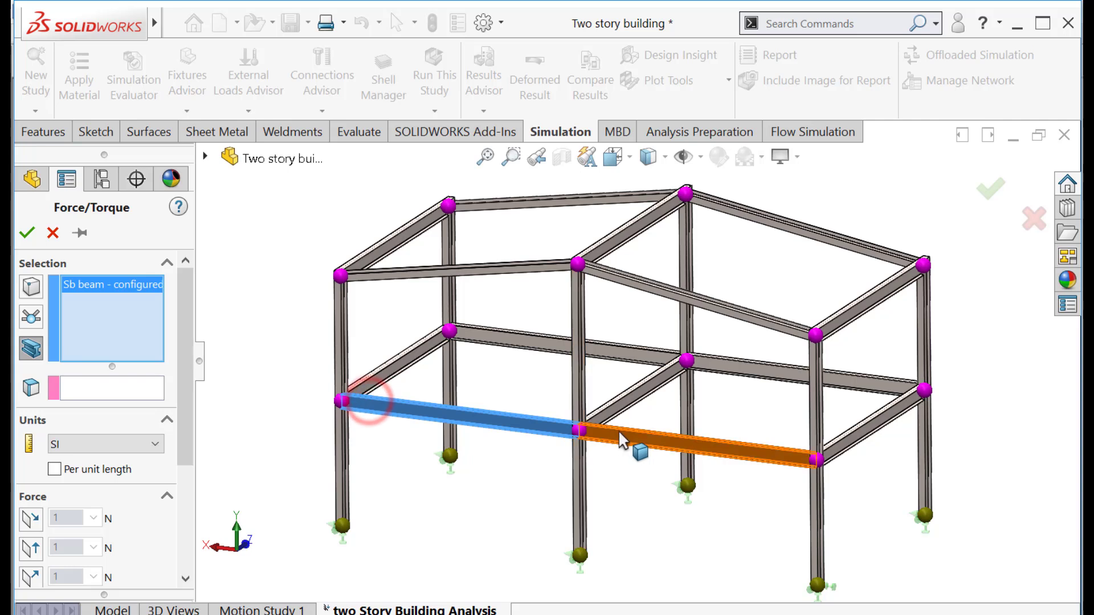
pyautogui.click(620, 434)
pyautogui.click(841, 443)
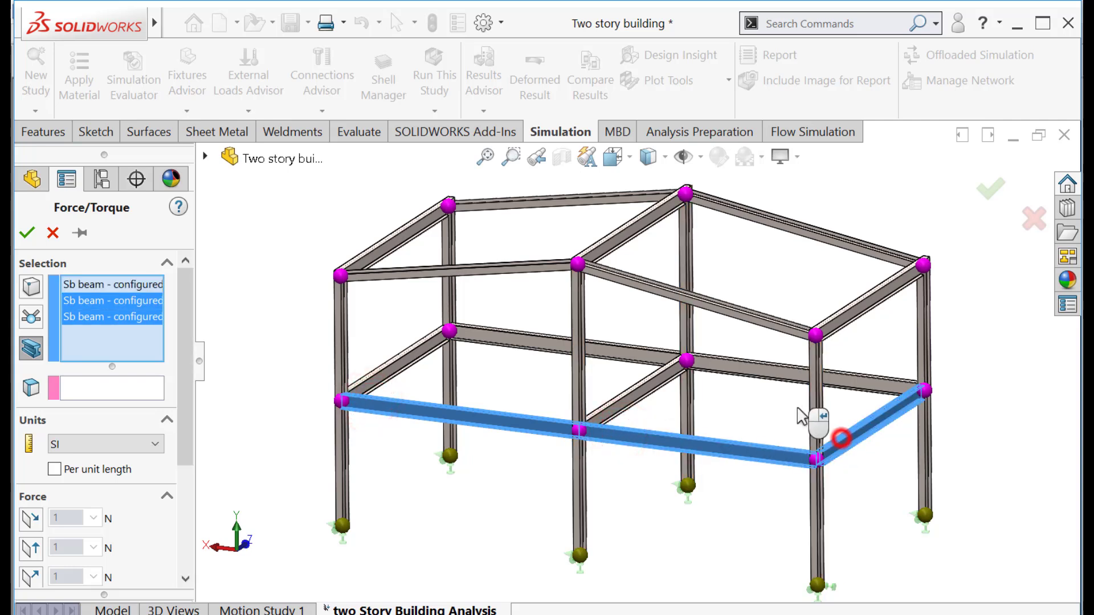
pyautogui.click(783, 372)
pyautogui.click(605, 358)
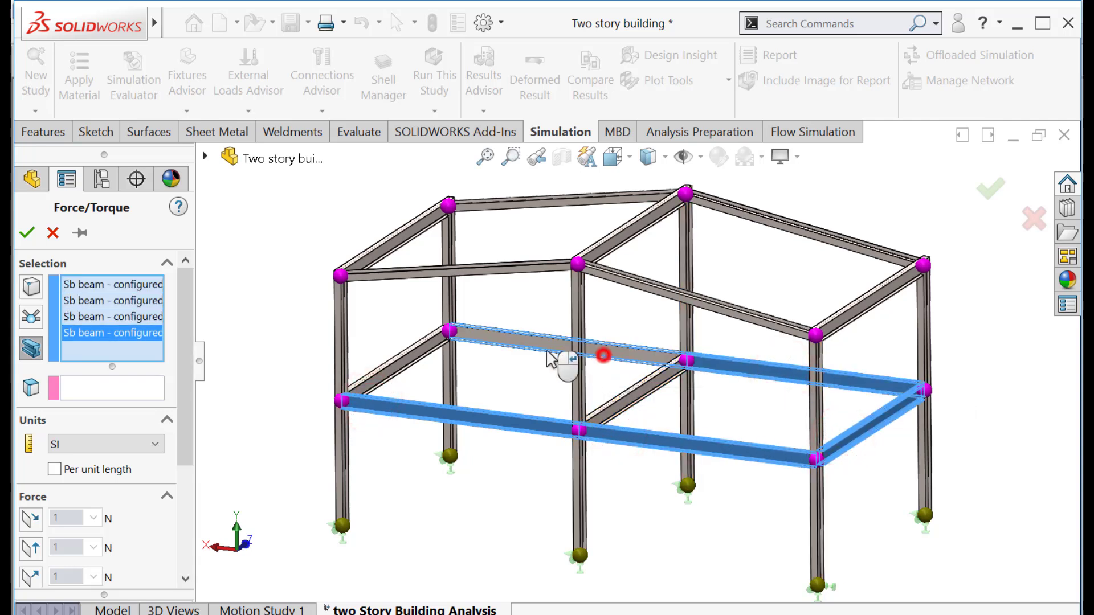
pyautogui.click(393, 360)
# - Set the load to 50000 N per beam, normal to the Top Plane and reversed to act downward
pyautogui.click(98, 384)
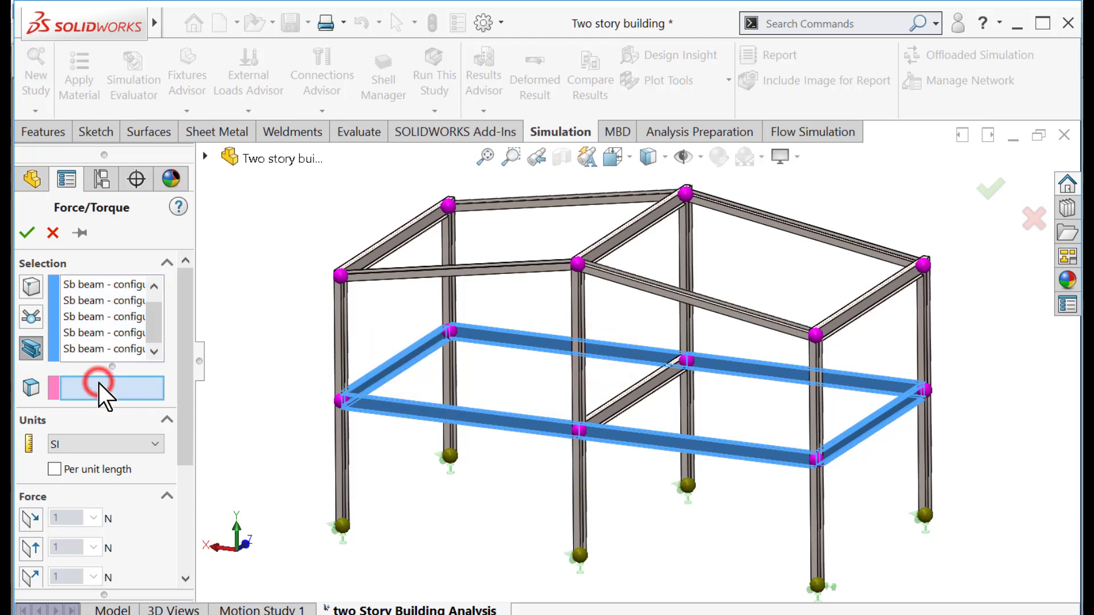
pyautogui.click(204, 156)
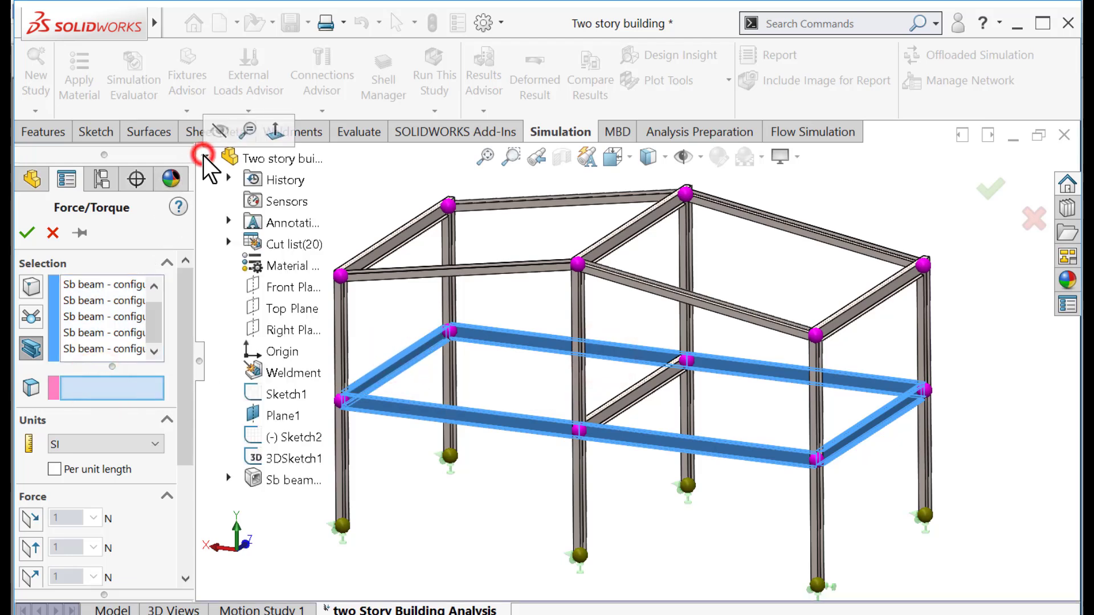
pyautogui.click(263, 309)
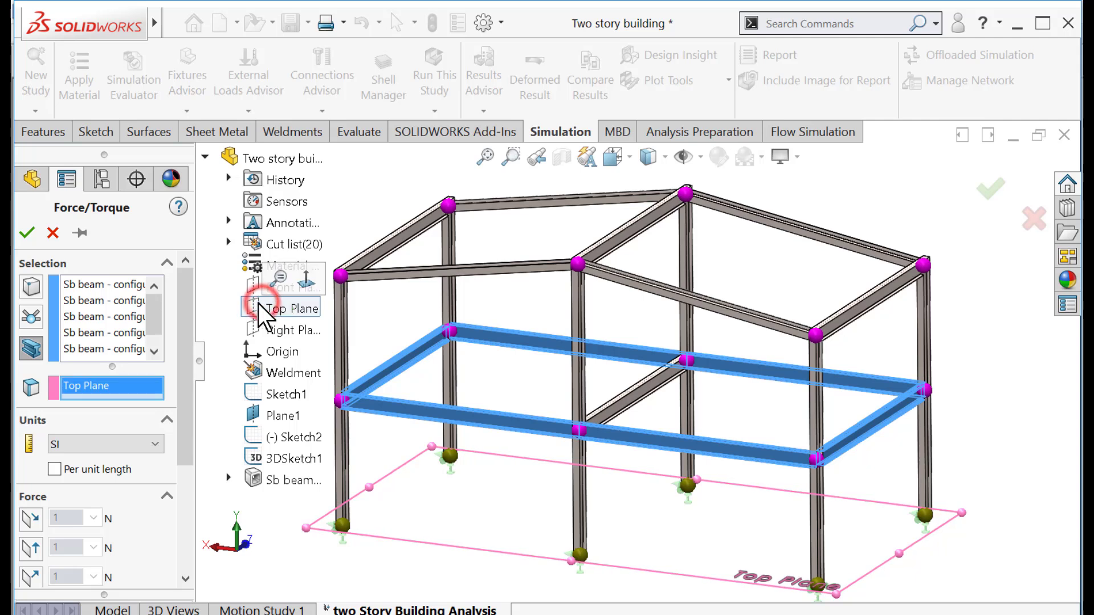
pyautogui.click(31, 548)
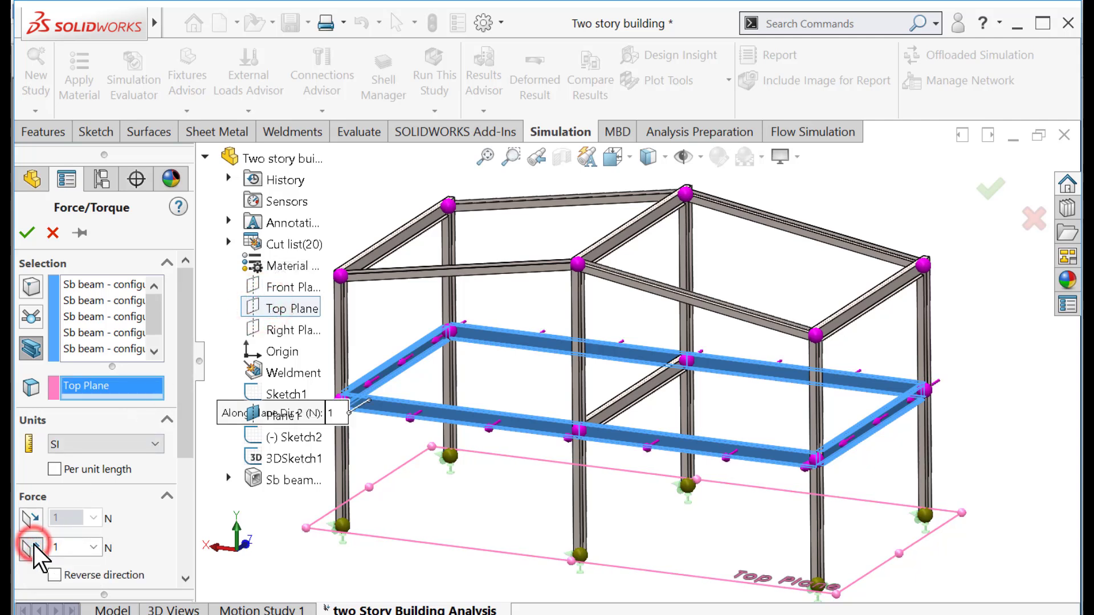
pyautogui.click(33, 548)
pyautogui.moveTo(186, 439); pyautogui.dragTo(189, 502)
pyautogui.click(30, 500)
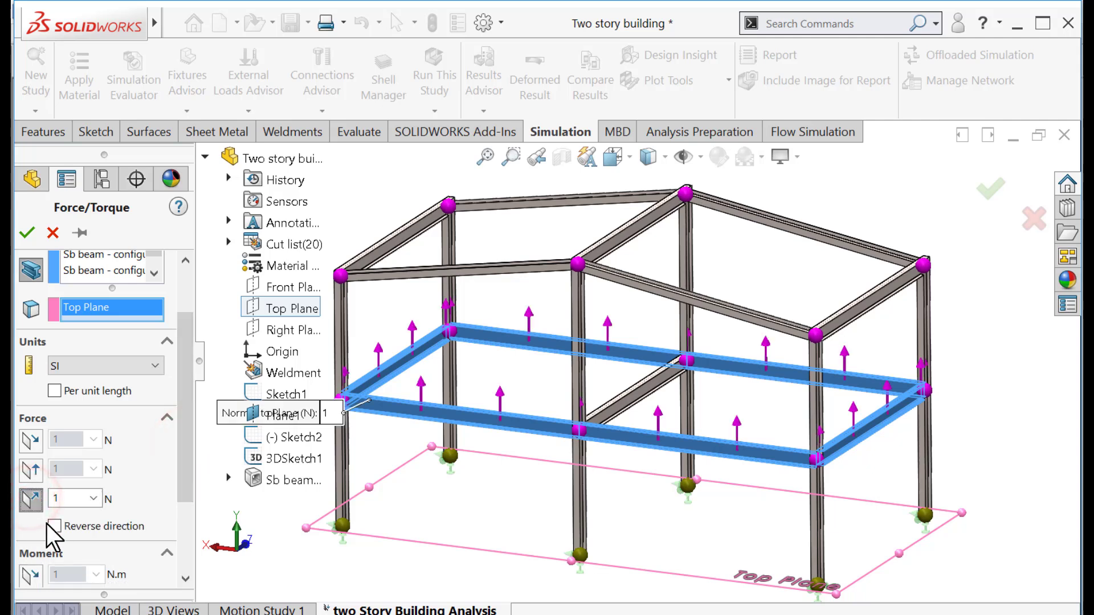
pyautogui.click(54, 526)
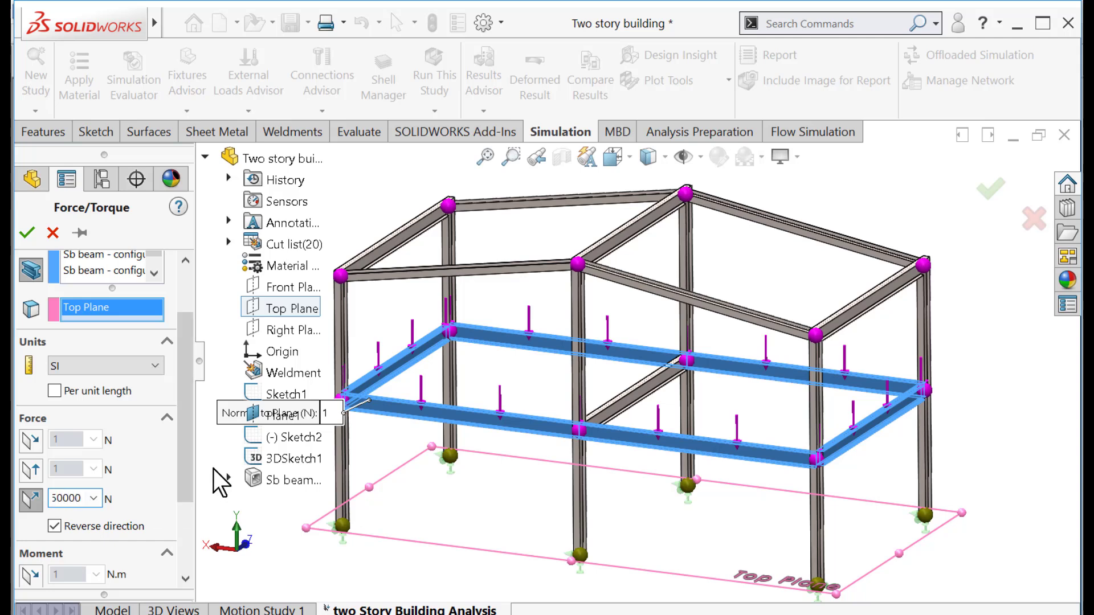
# - Change the force symbols to orange with a size of 200 and accept the load
pyautogui.moveTo(188, 464); pyautogui.dragTo(189, 545)
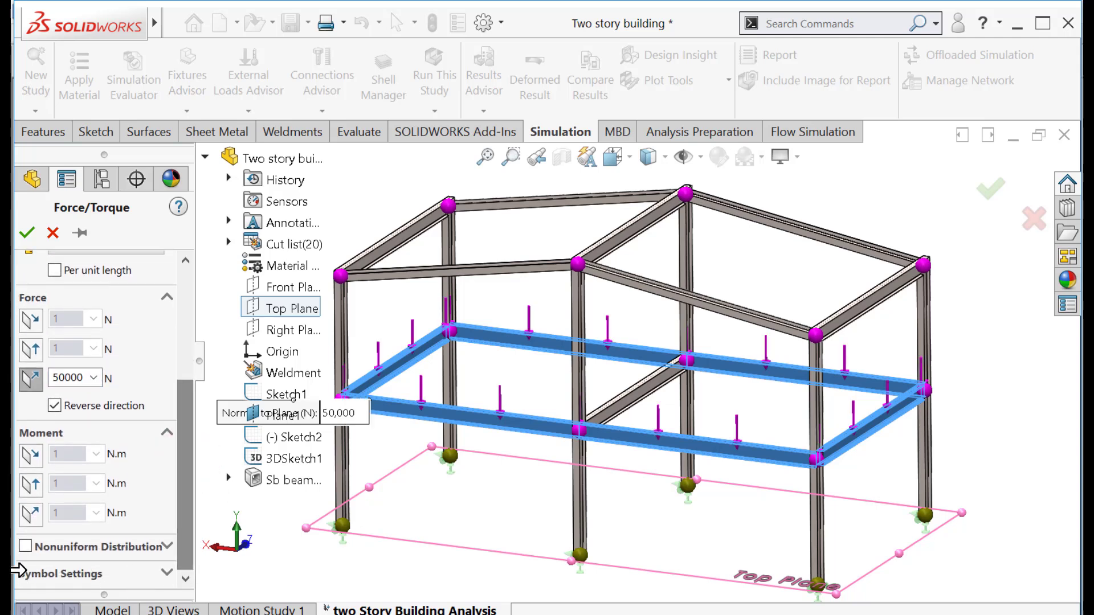
pyautogui.click(22, 573)
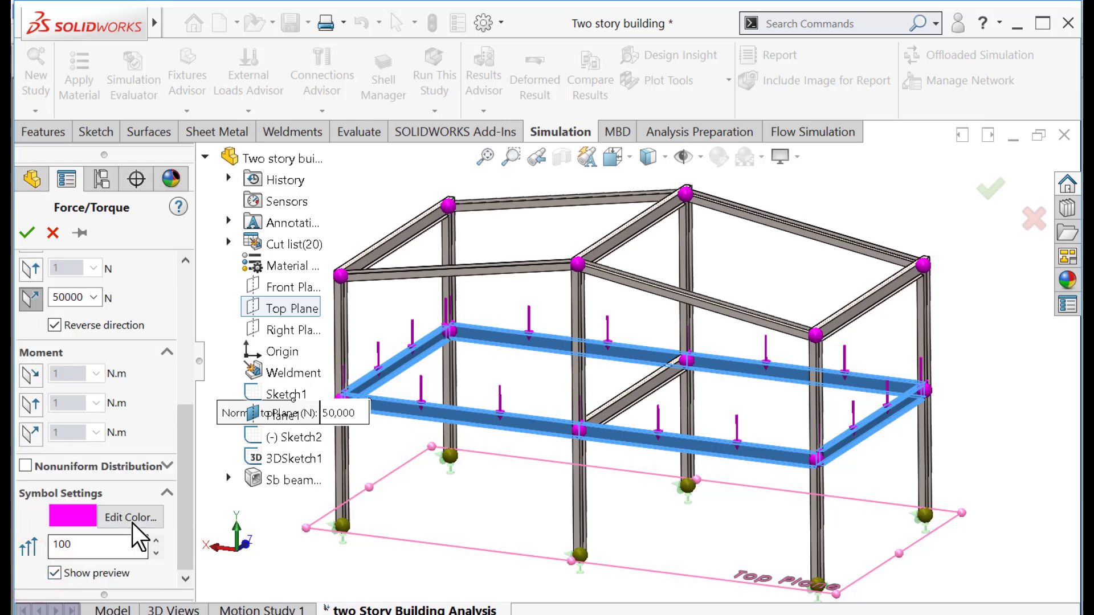
pyautogui.click(132, 517)
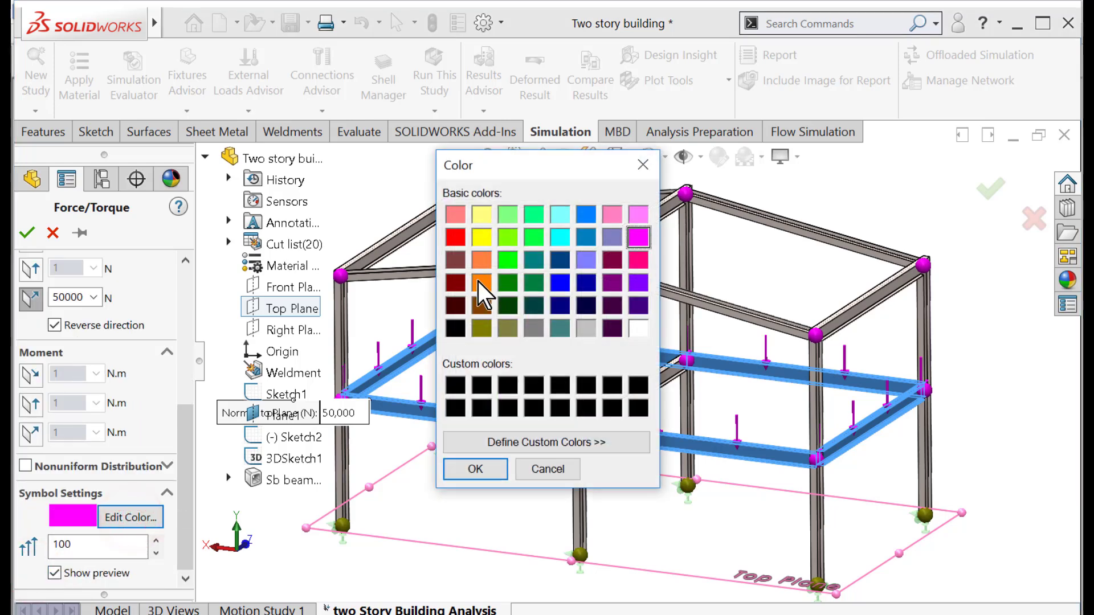
pyautogui.click(476, 469)
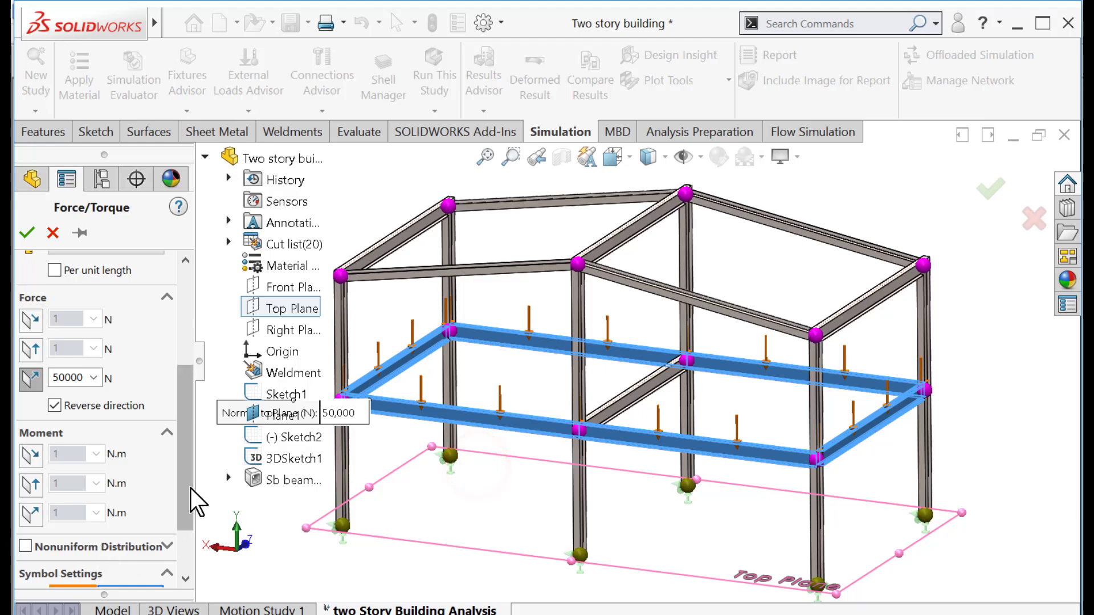
pyautogui.moveTo(193, 480); pyautogui.dragTo(194, 521)
pyautogui.click(102, 545)
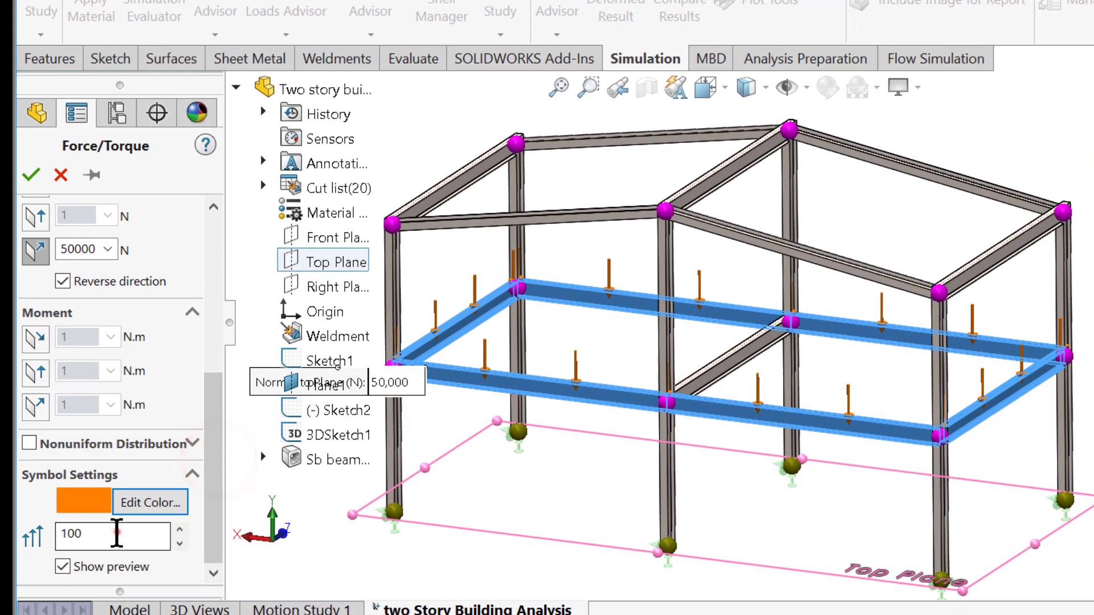
pyautogui.write('2')
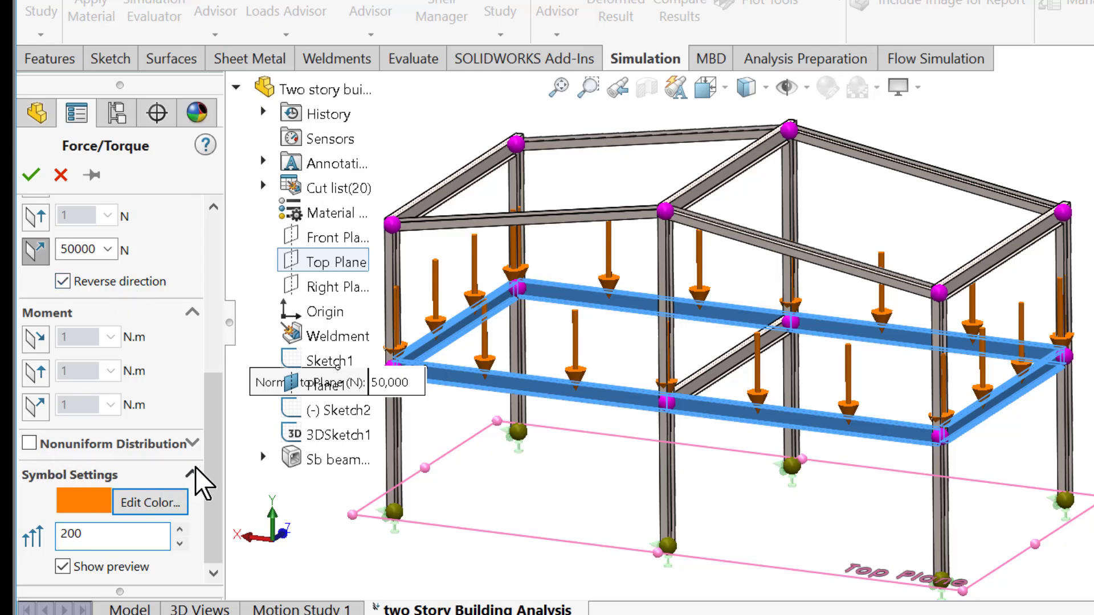
pyautogui.click(32, 175)
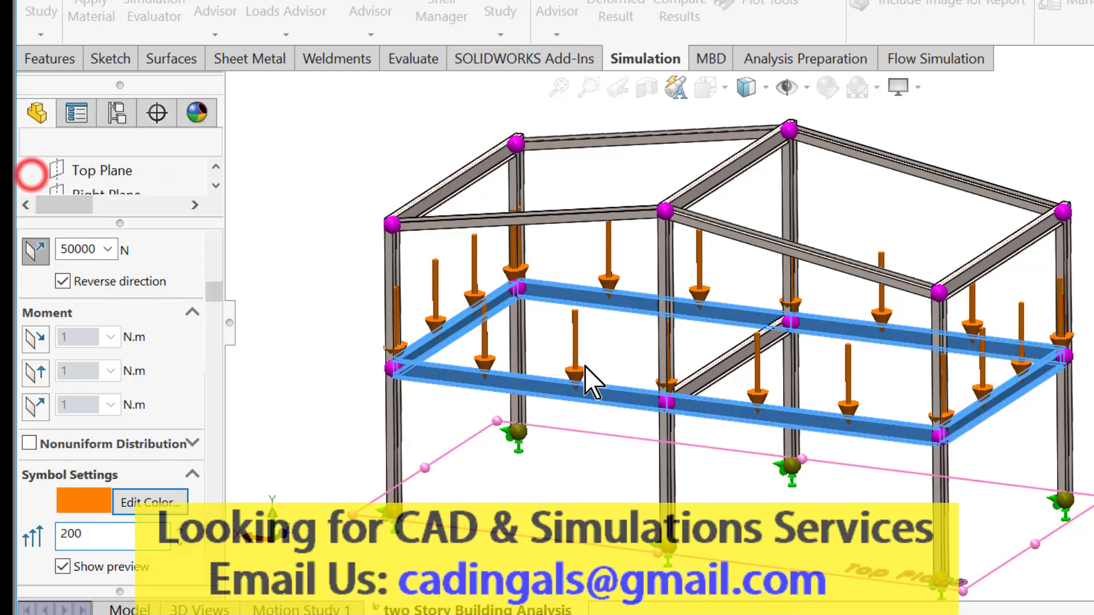
pyautogui.click(377, 349)
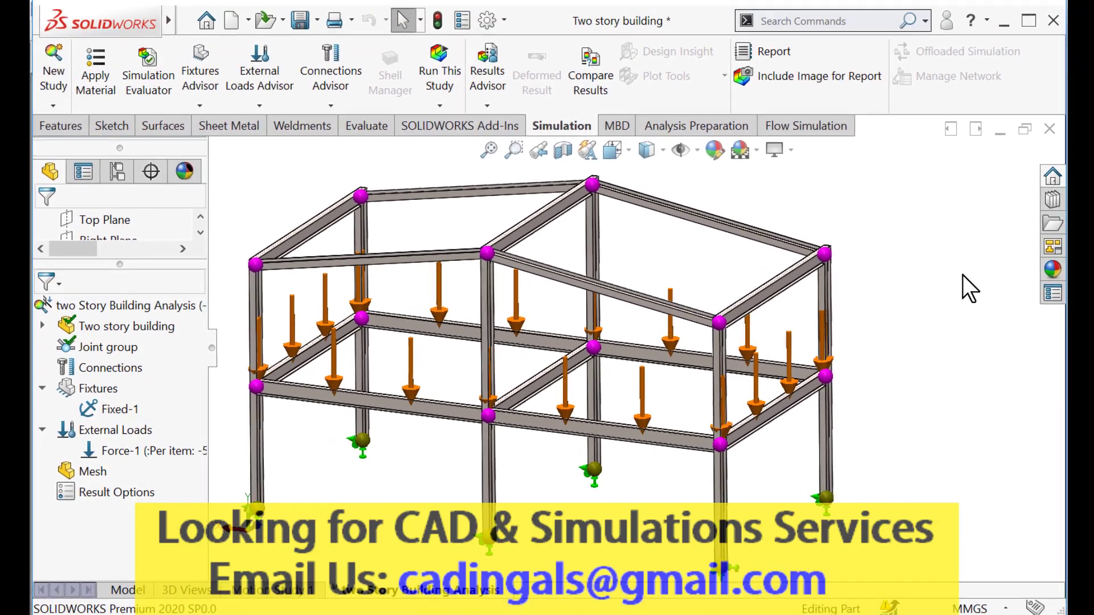
# - Check the loaded frame and run the two Story Building Analysis study
pyautogui.moveTo(1076, 263); pyautogui.dragTo(1046, 249, button='middle')
pyautogui.moveTo(939, 275); pyautogui.dragTo(955, 279, button='middle')
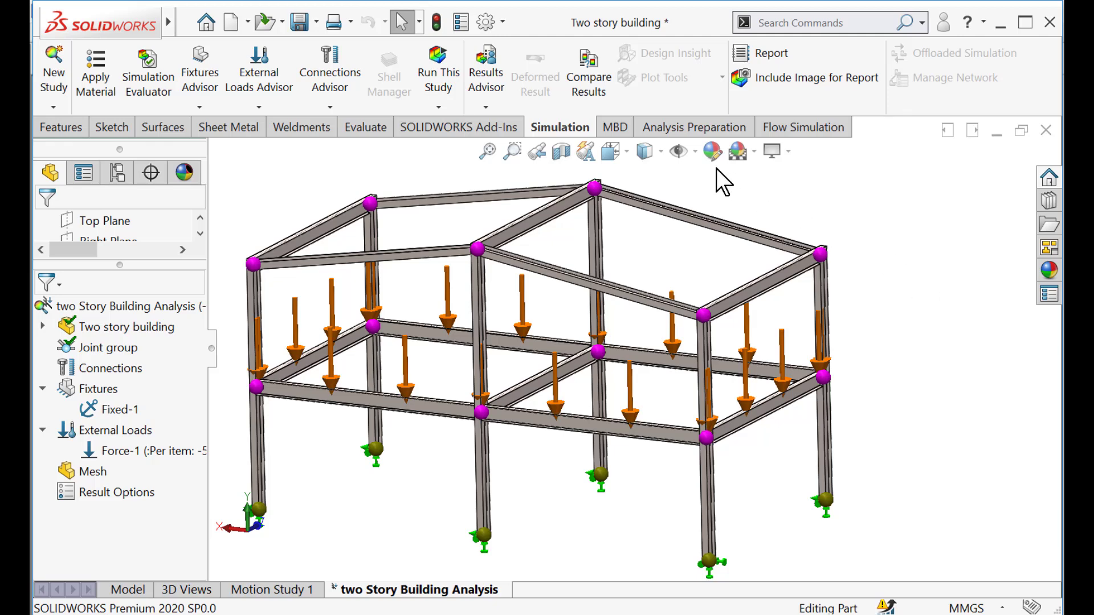
pyautogui.click(447, 85)
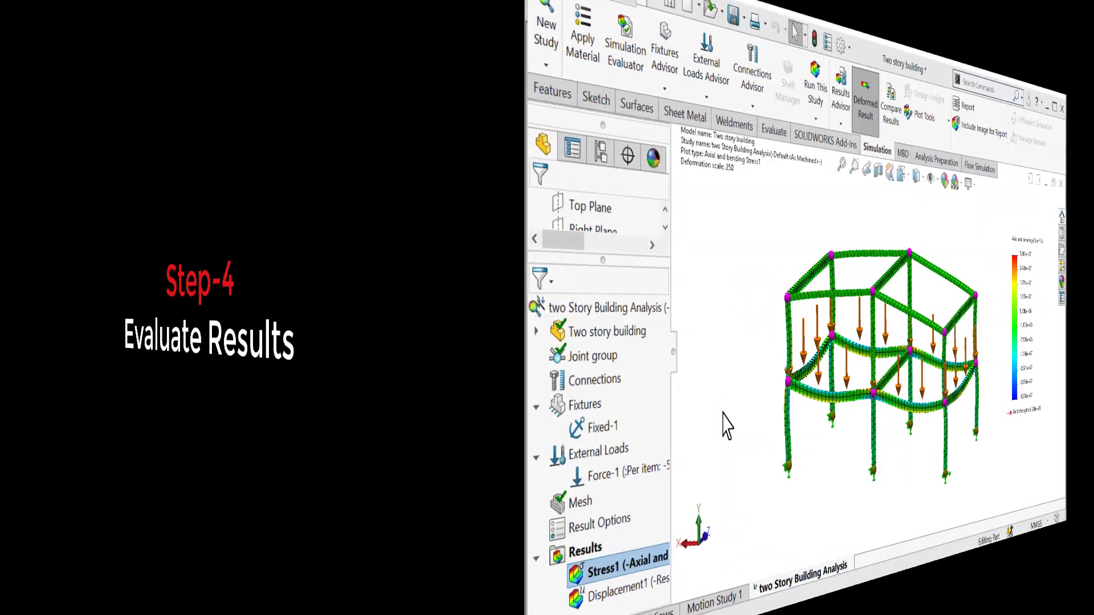
# - Edit the Stress1 plot definition and set its units to N/mm^2 (MPa)
pyautogui.click(283, 409)
pyautogui.rightClick(143, 537)
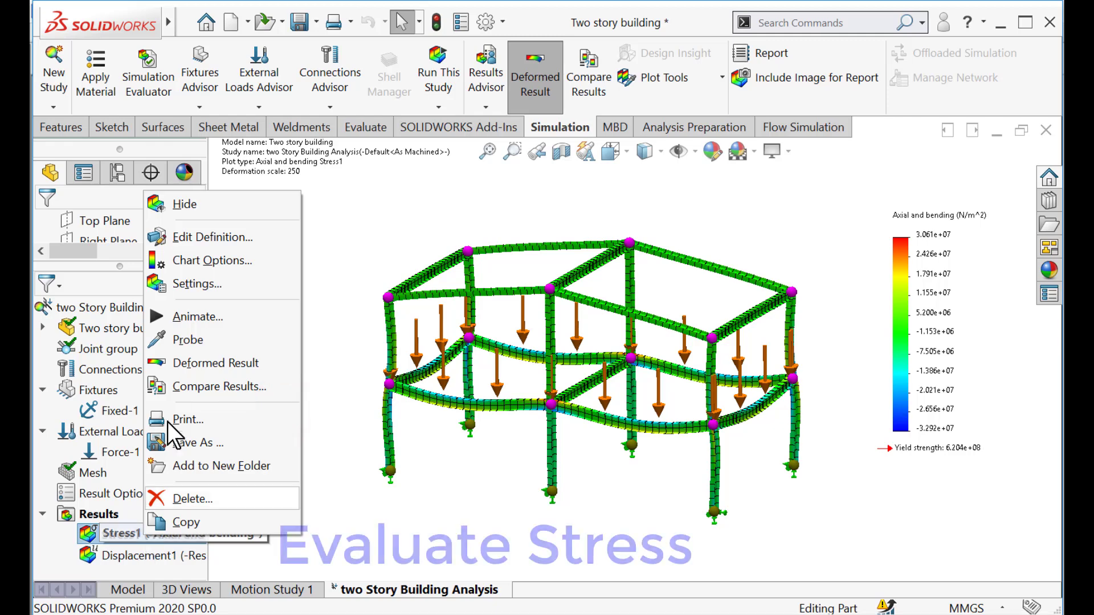
pyautogui.click(204, 238)
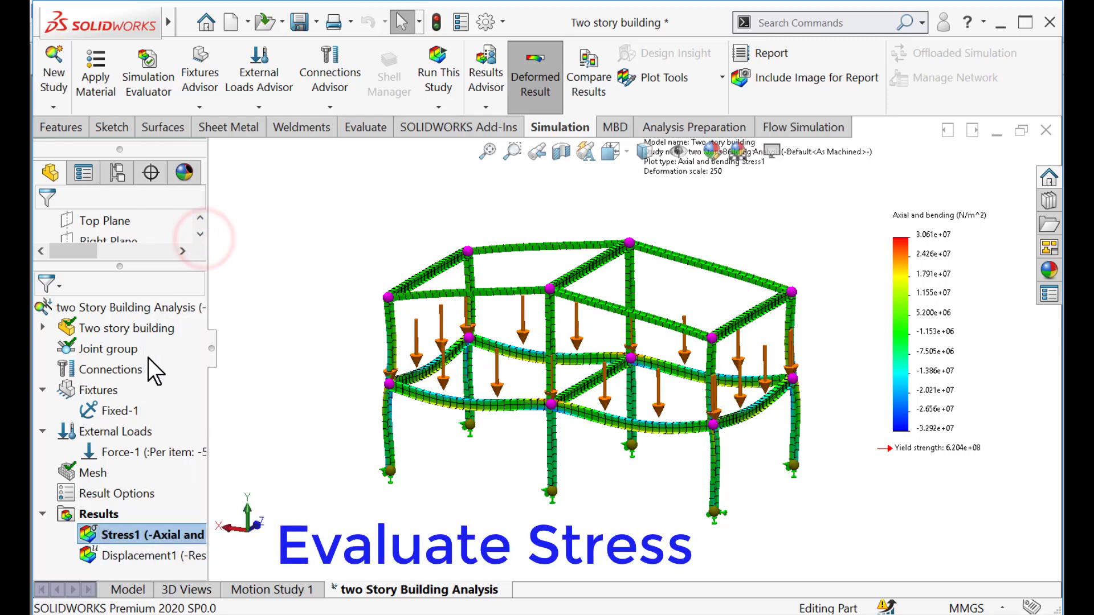
pyautogui.click(150, 369)
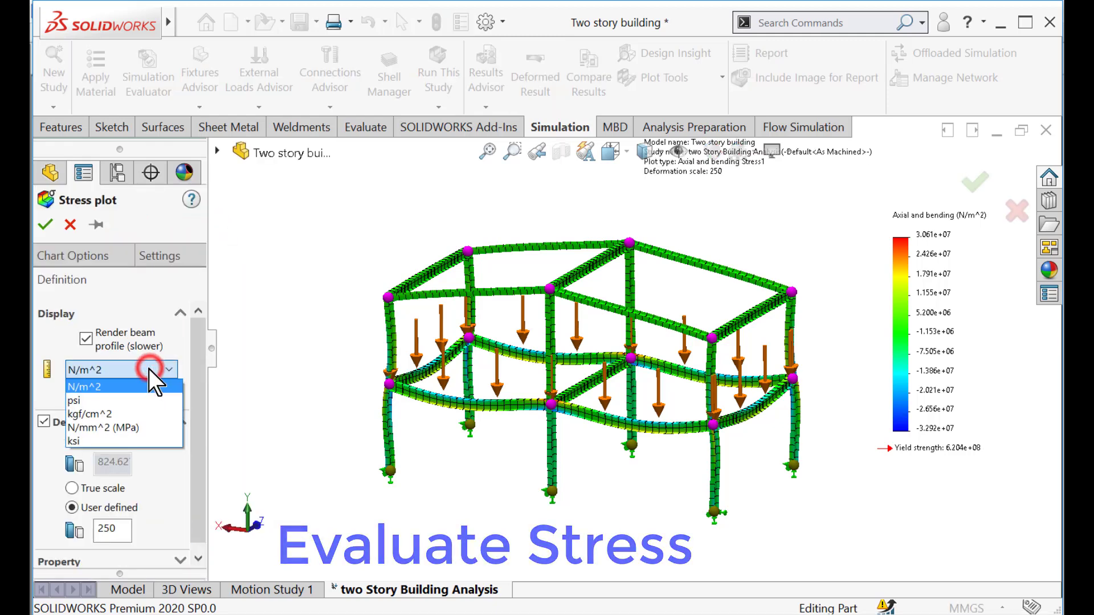
pyautogui.click(115, 427)
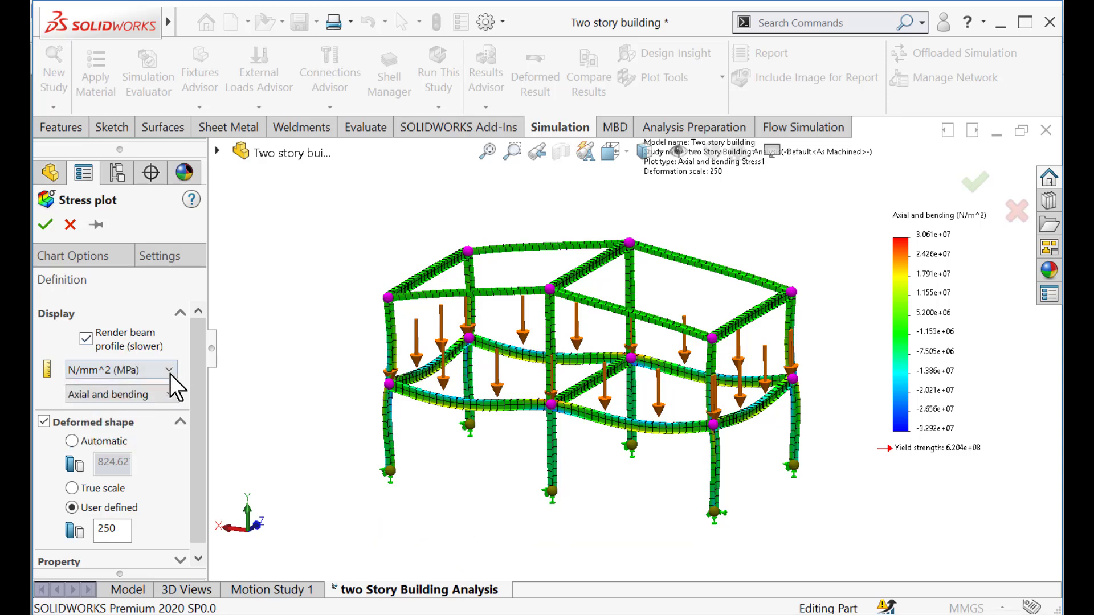
# - Set the stress plot legend's number format to floating, apply it and inspect the stressed frame
pyautogui.moveTo(195, 367); pyautogui.dragTo(194, 461)
pyautogui.click(115, 253)
pyautogui.click(136, 497)
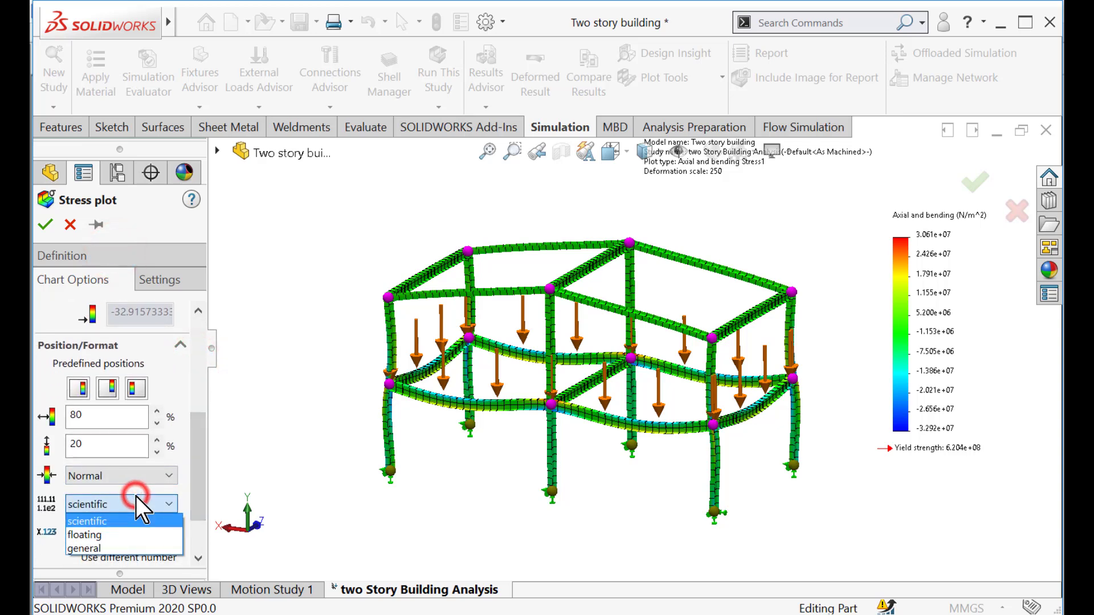
pyautogui.click(135, 496)
pyautogui.click(136, 497)
pyautogui.click(108, 534)
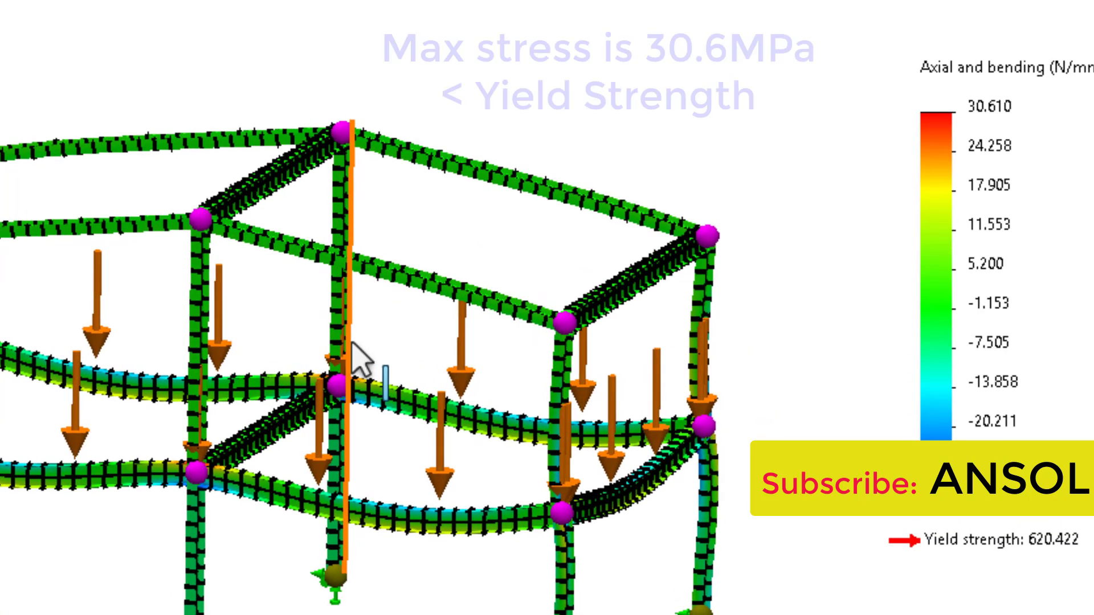
pyautogui.moveTo(611, 361); pyautogui.dragTo(598, 355, button='middle')
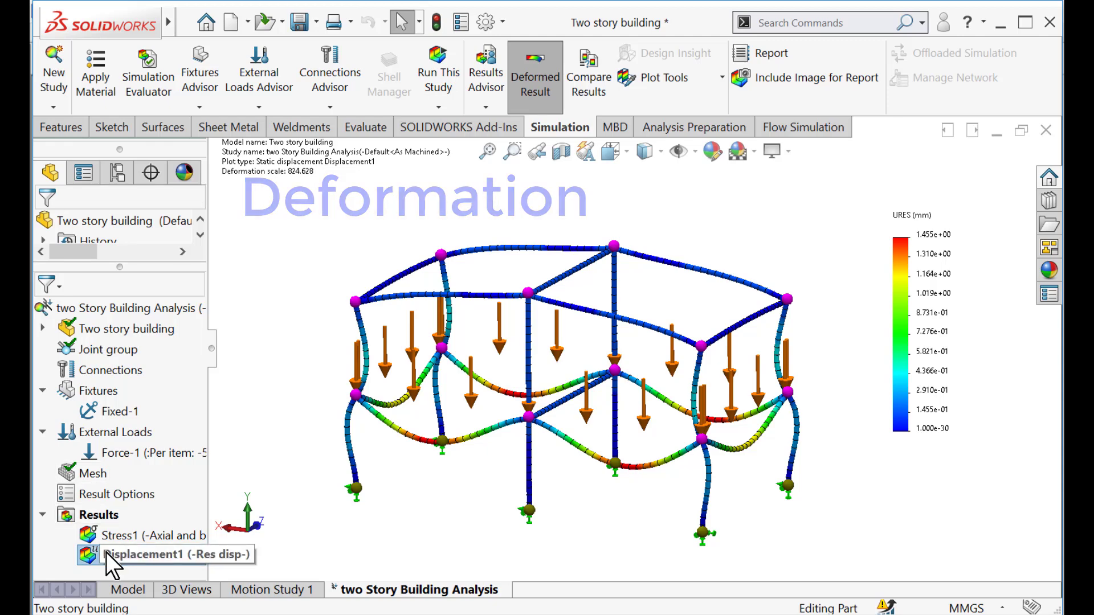
# - Edit the Displacement1 plot definition and set a user-defined deformed shape scale of 250
pyautogui.rightClick(106, 552)
pyautogui.click(131, 251)
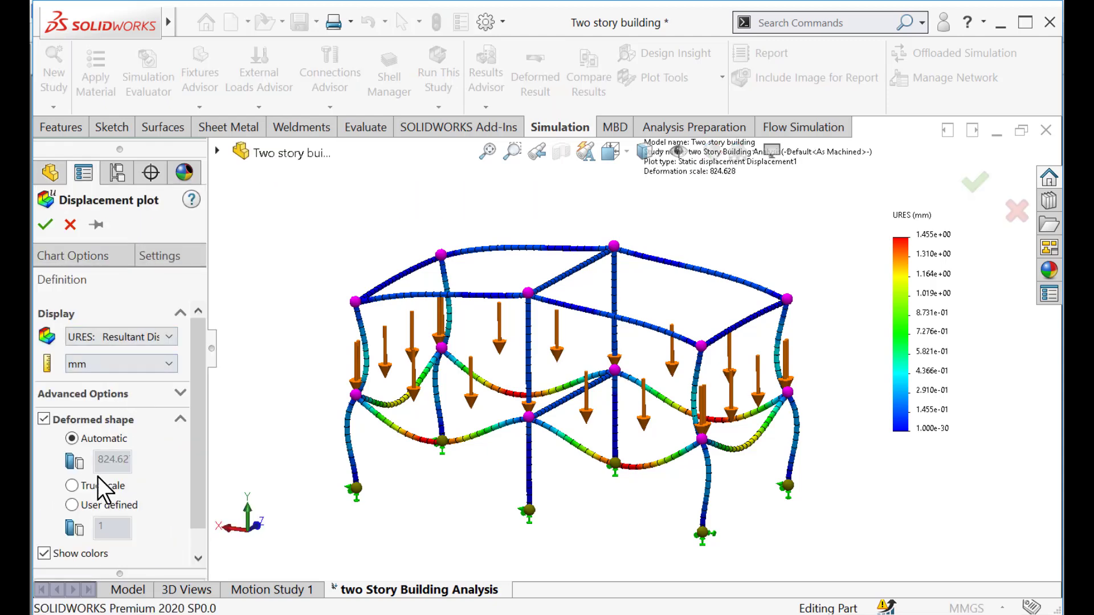
pyautogui.click(71, 505)
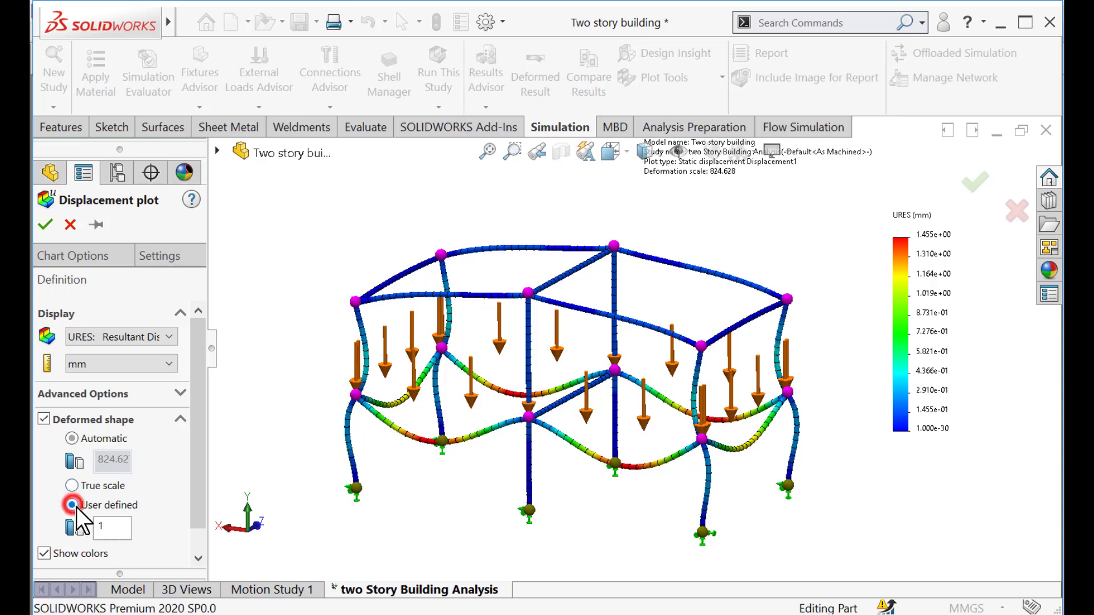
pyautogui.click(108, 527)
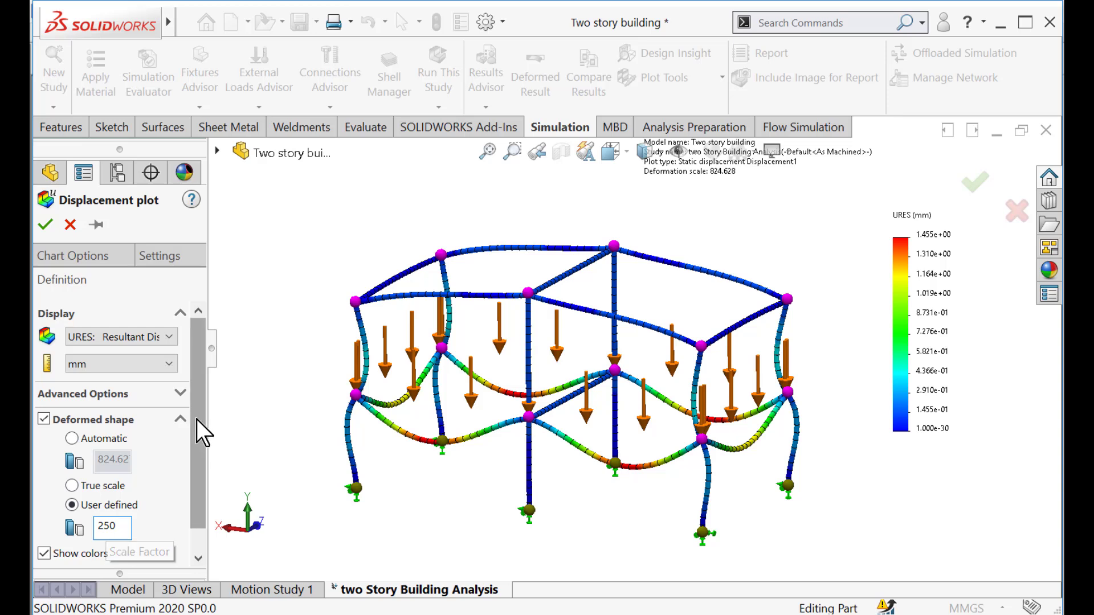
pyautogui.moveTo(196, 390)
pyautogui.mouseDown()
pyautogui.moveTo(208, 464)
pyautogui.moveTo(205, 354)
pyautogui.mouseUp()
# - Set the displacement plot legend's number format to floating and apply the plot changes
pyautogui.click(99, 255)
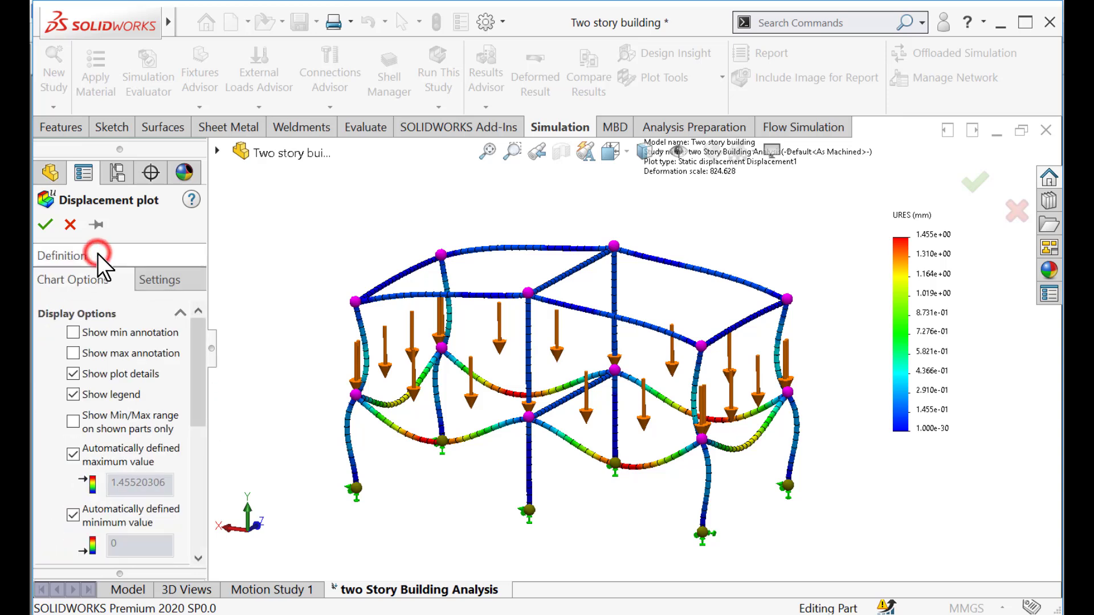
pyautogui.scroll(-5, 111, 403)
pyautogui.click(118, 520)
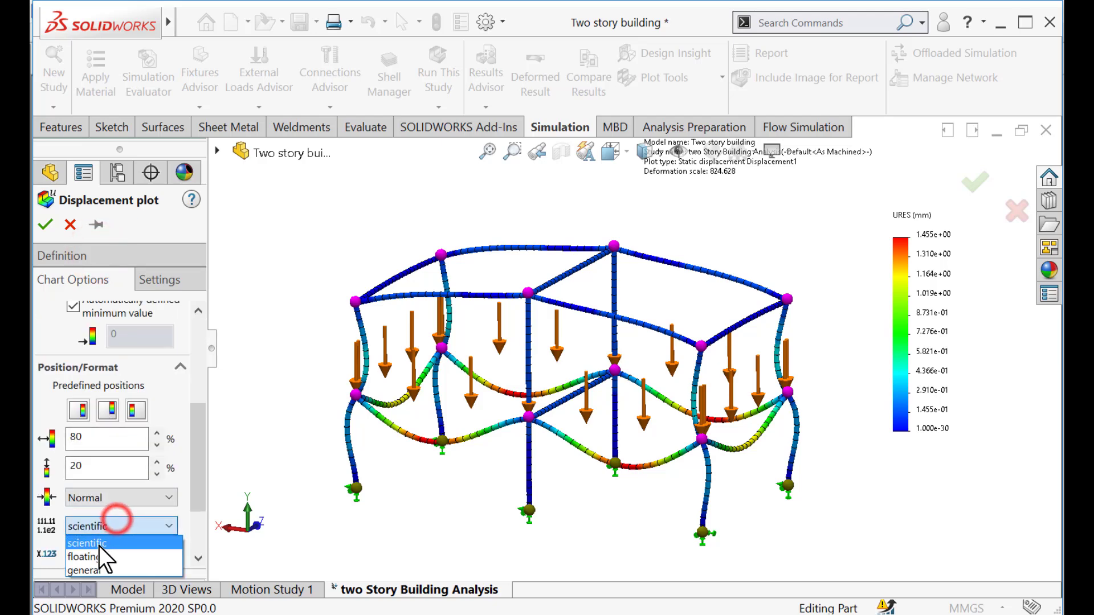
pyautogui.click(97, 557)
pyautogui.click(45, 224)
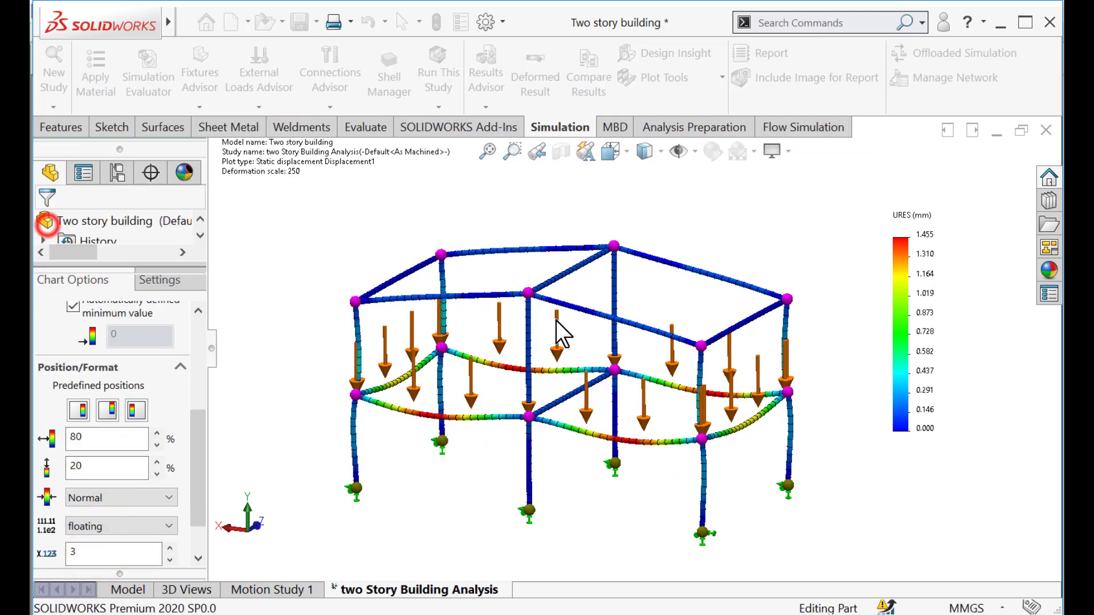
# - Hide the simulation symbols for joints, loads and fixtures so only the deformed displacement plot is displayed
pyautogui.scroll(-2, 512, 337)
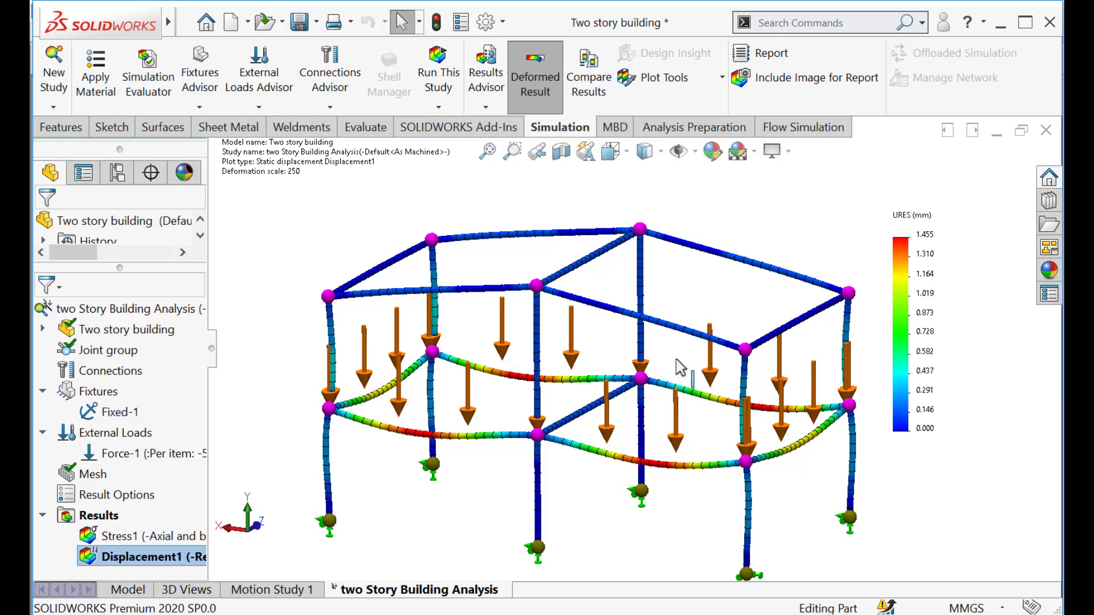
pyautogui.scroll(2, 618, 376)
pyautogui.click(696, 153)
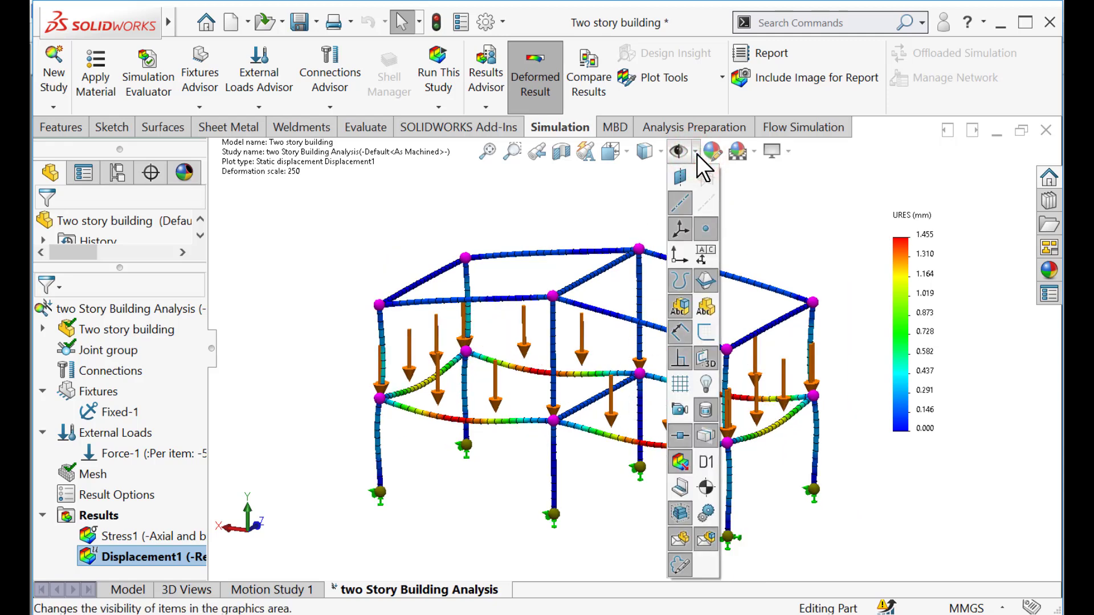
pyautogui.click(681, 463)
pyautogui.click(622, 489)
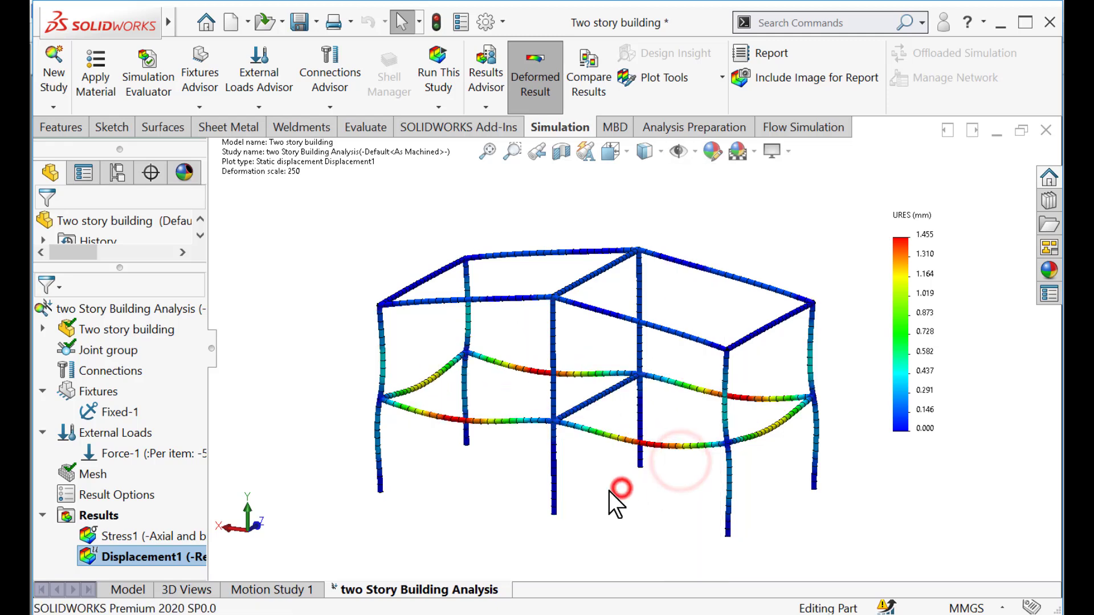
# - Play the Displacement1 plot animation to view the frame's deformation, and close the animation
pyautogui.scroll(3, 614, 474)
pyautogui.scroll(-3, 631, 393)
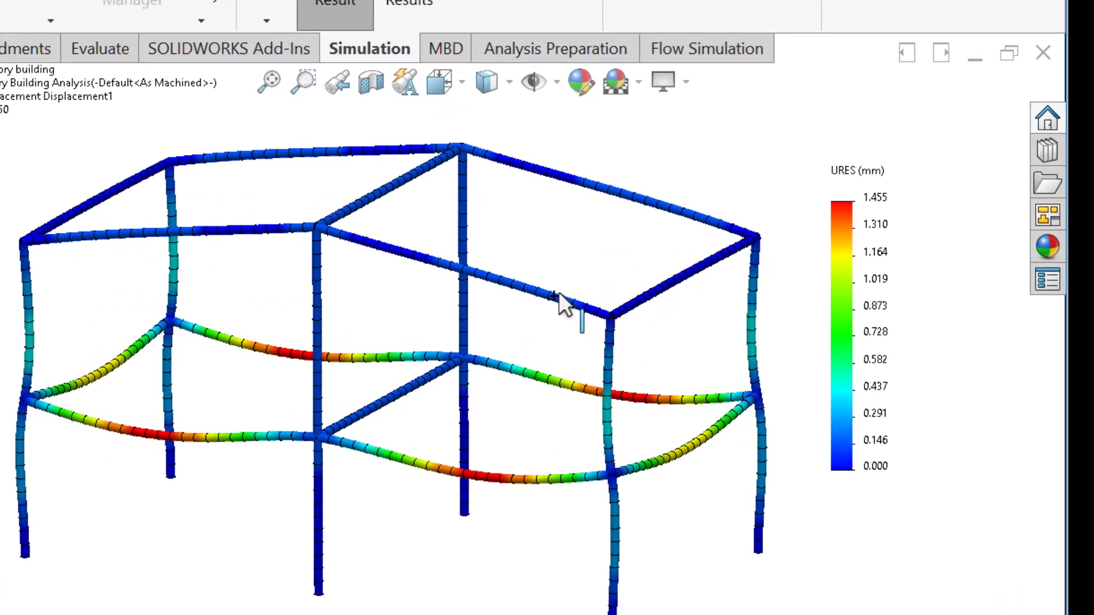
pyautogui.moveTo(414, 370); pyautogui.dragTo(411, 361, button='middle')
pyautogui.moveTo(260, 366)
pyautogui.mouseDown(button='middle')
pyautogui.moveTo(251, 363)
pyautogui.moveTo(262, 371)
pyautogui.mouseUp(button='middle')
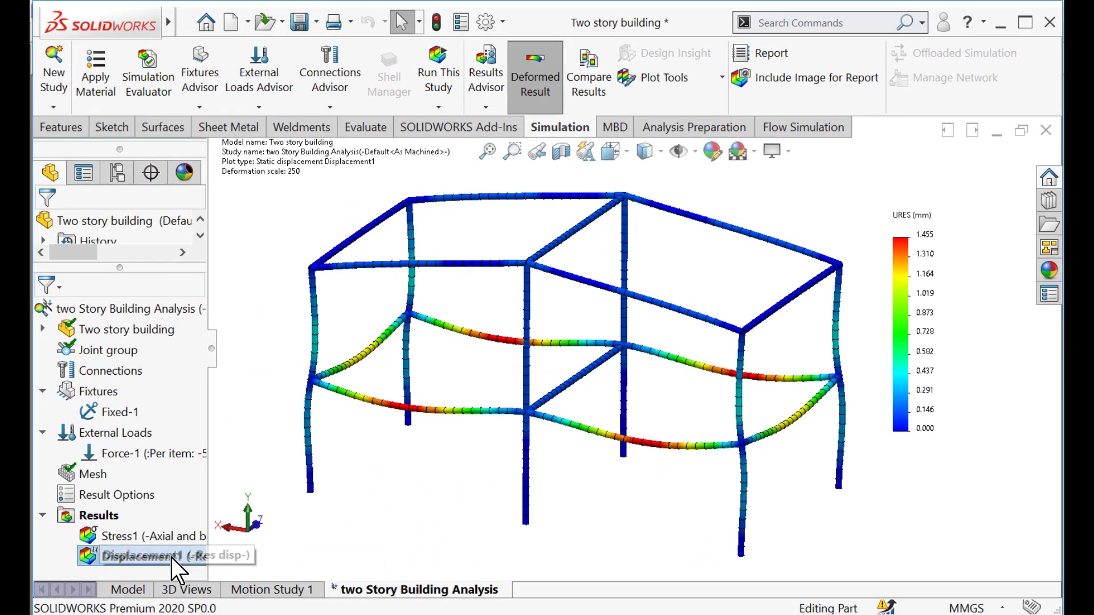
pyautogui.rightClick(171, 555)
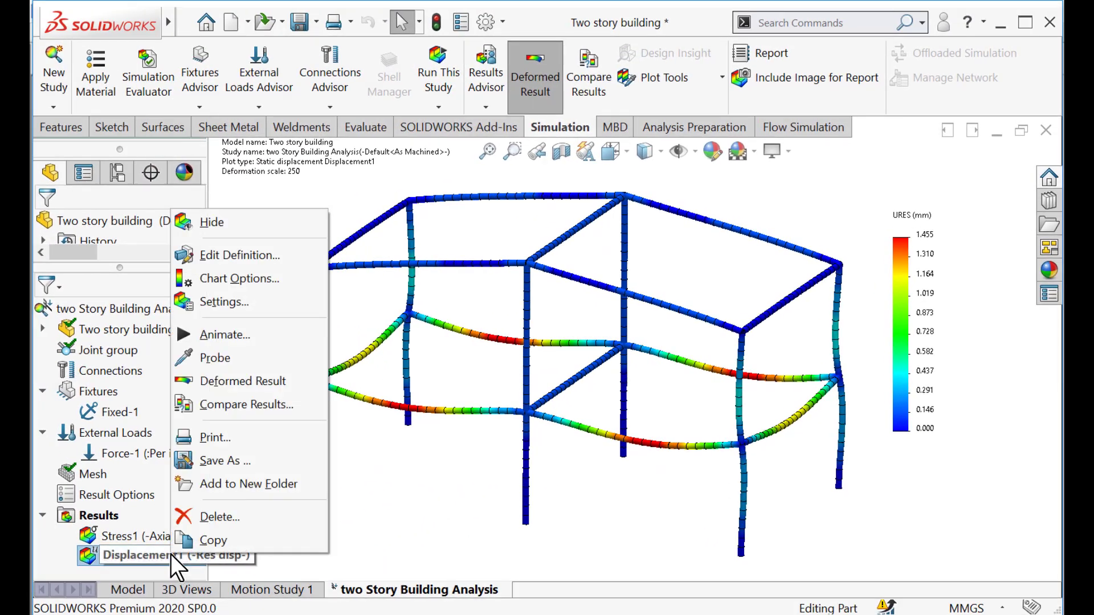
pyautogui.click(220, 330)
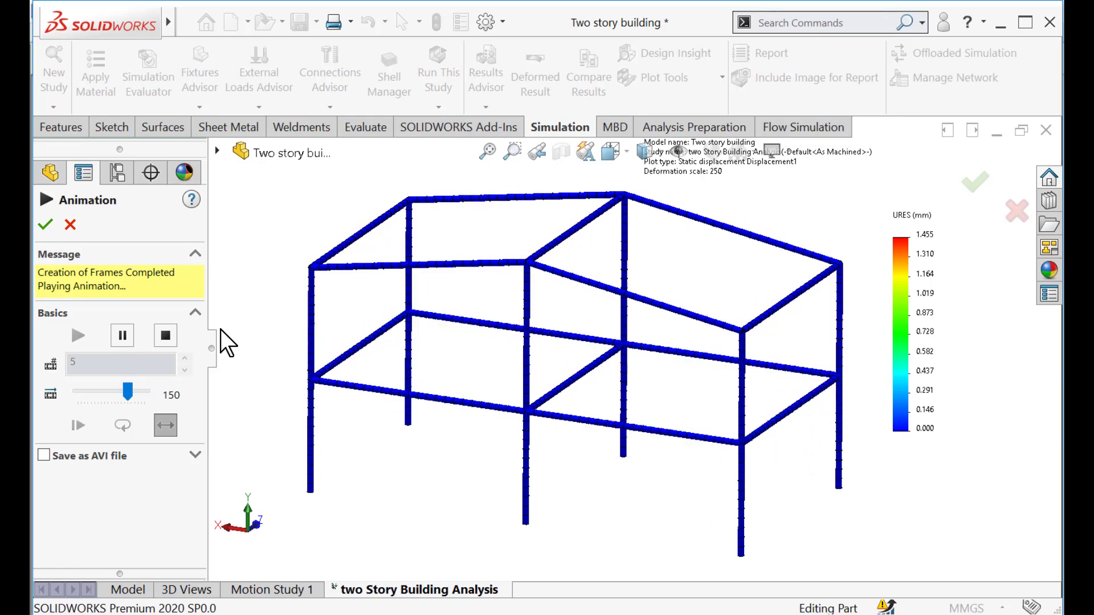
pyautogui.click(45, 225)
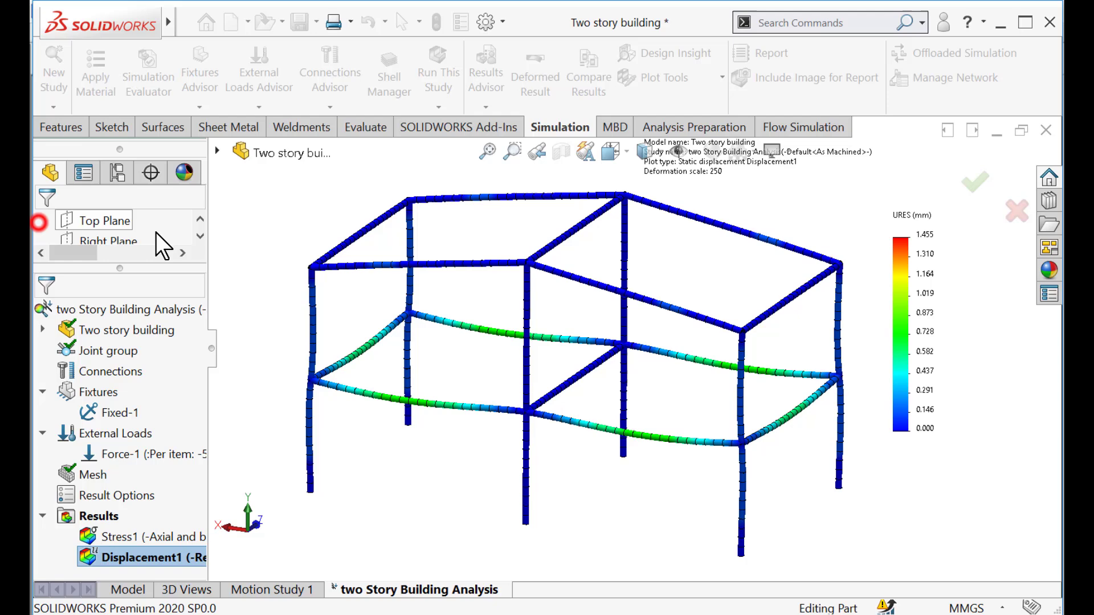
# - Define a factor of safety plot for all bodies using the Automatic failure criterion
pyautogui.rightClick(92, 519)
pyautogui.click(187, 178)
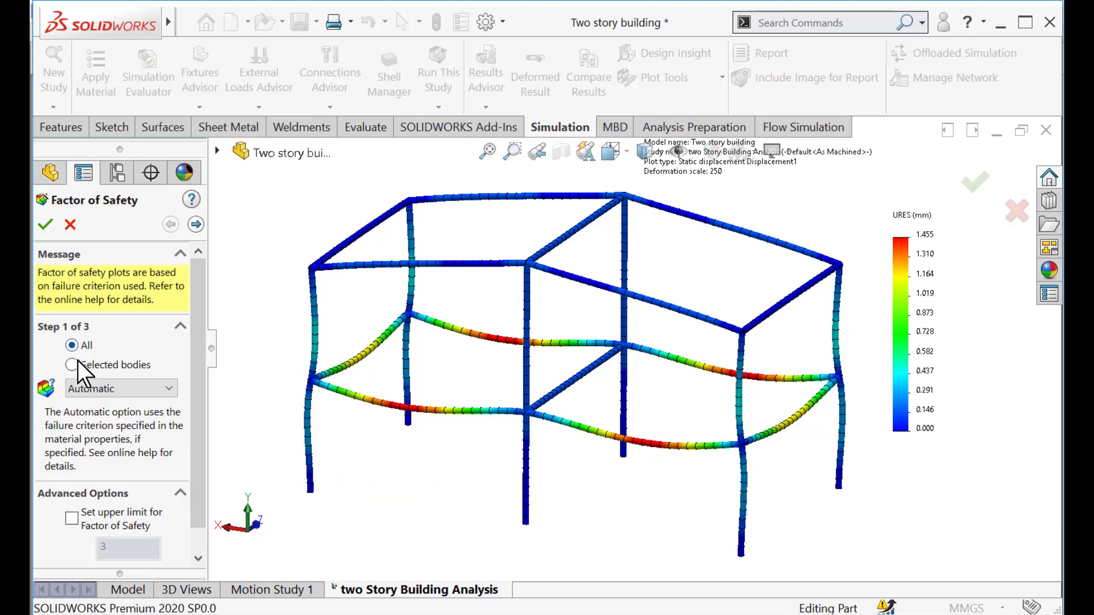
pyautogui.click(101, 381)
pyautogui.click(101, 382)
pyautogui.click(45, 225)
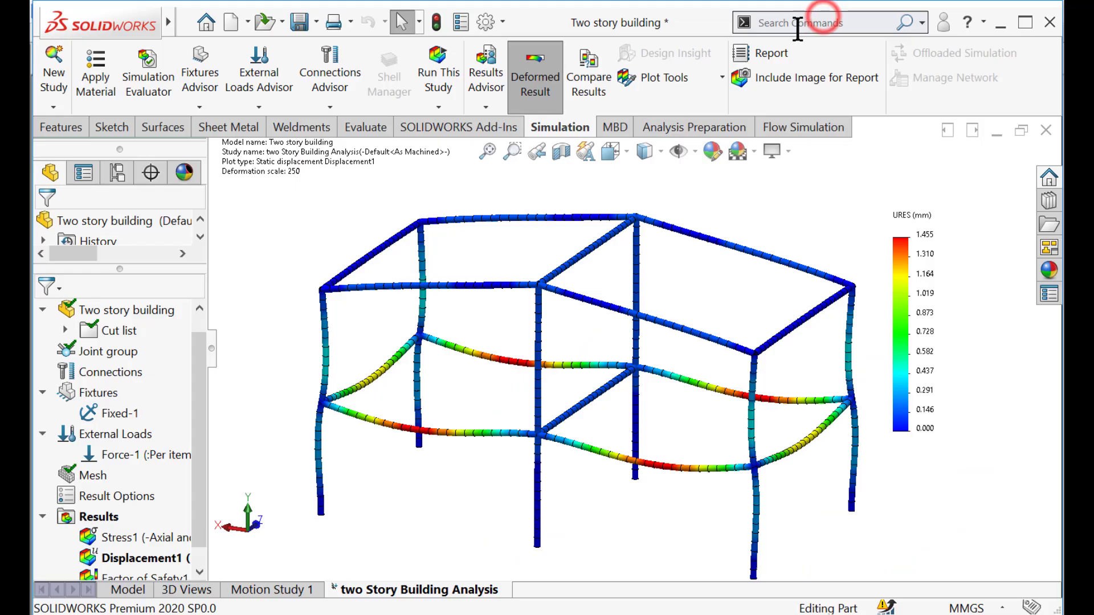
# - Start listing the result forces for the study, using Reaction force in SI units and Top Plane as the reference
pyautogui.rightClick(103, 581)
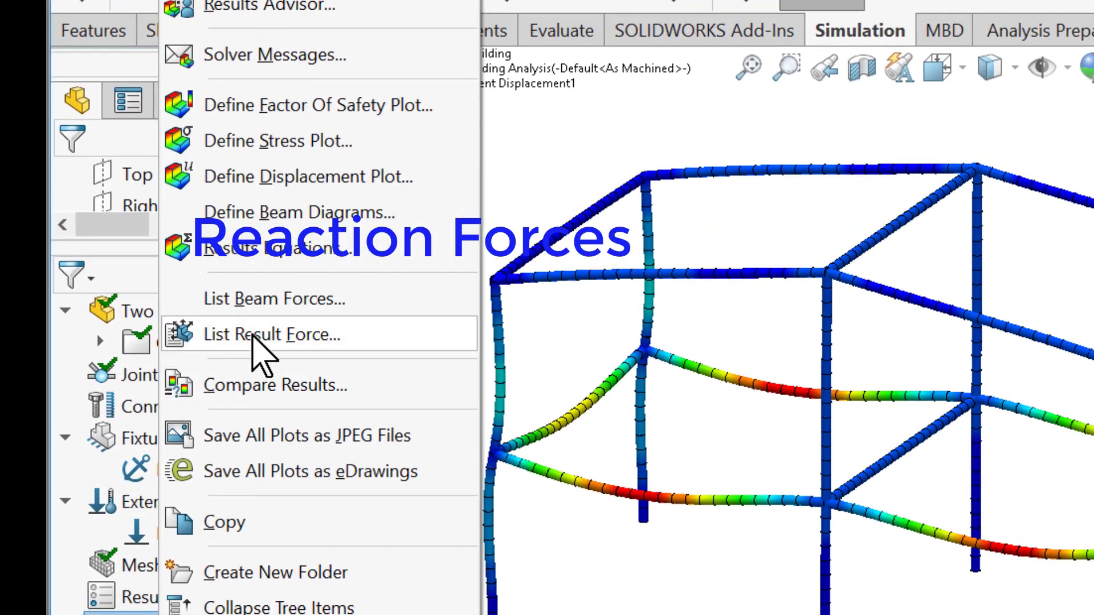
pyautogui.click(231, 331)
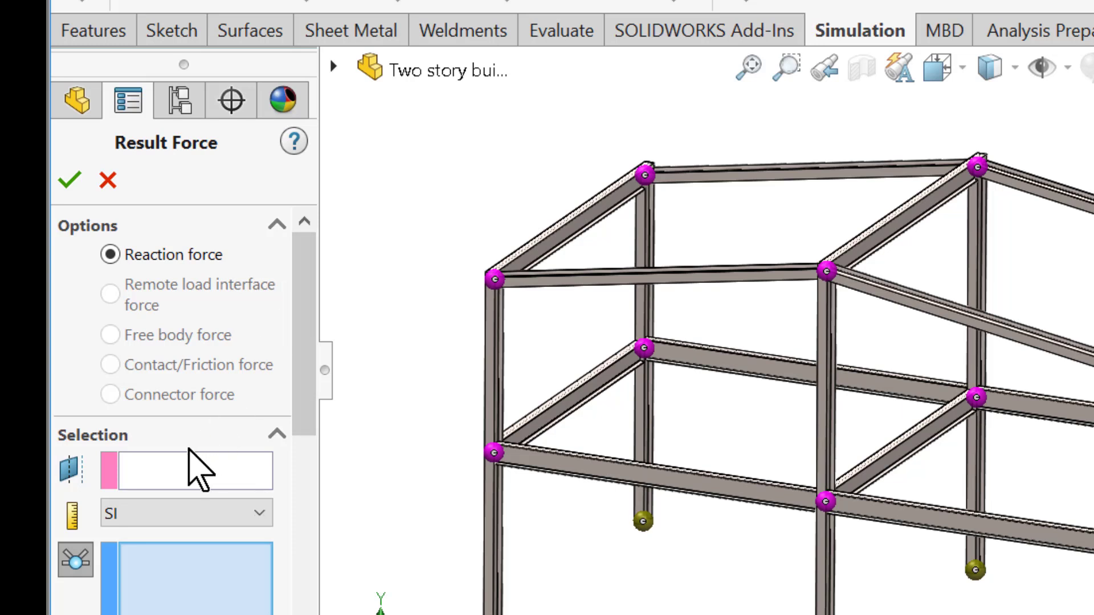
pyautogui.click(175, 464)
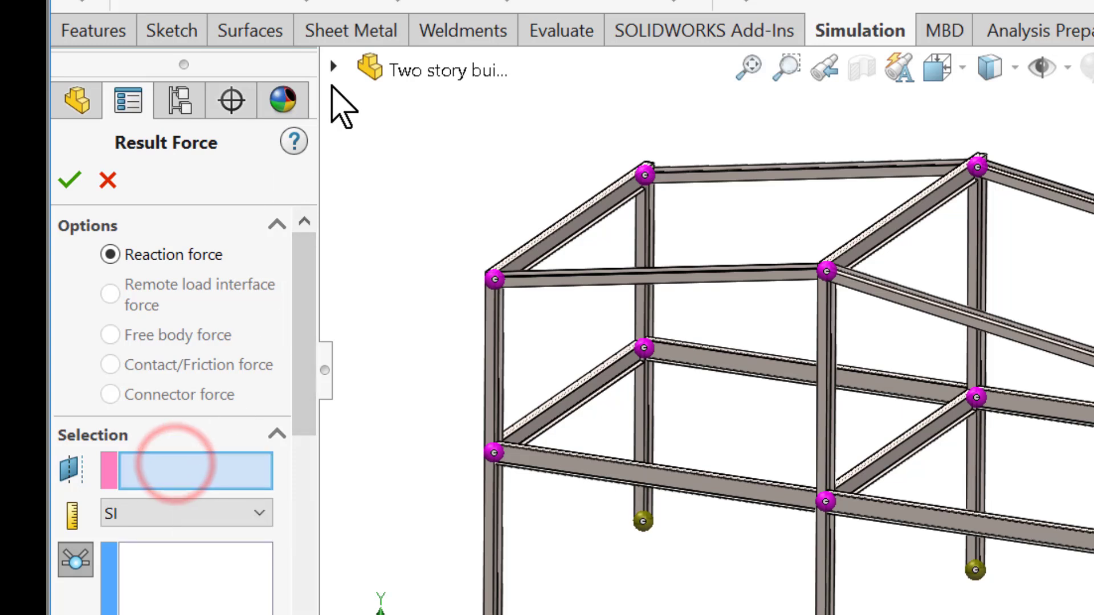
pyautogui.click(334, 67)
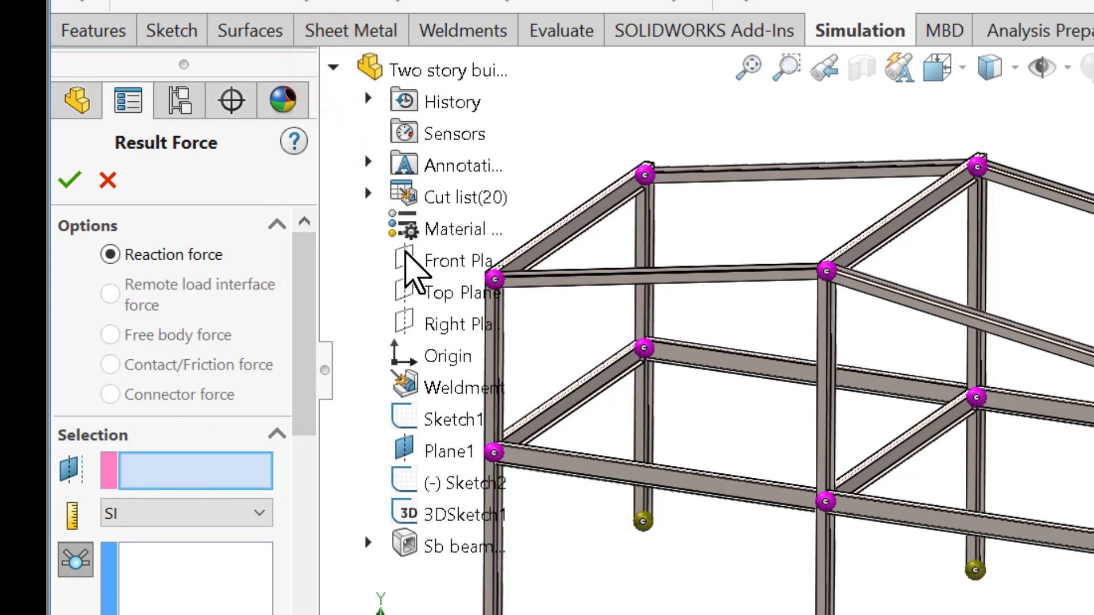
pyautogui.click(428, 292)
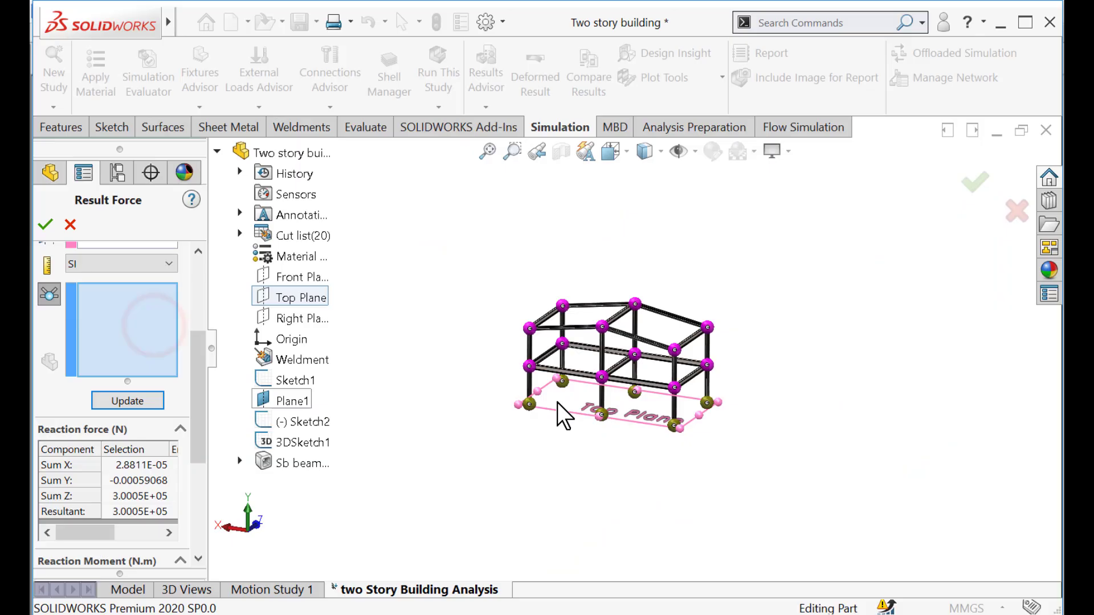
# - List the reaction forces at the front-left column's base joint and place the callout clear of the frame
pyautogui.scroll(-4, 557, 403)
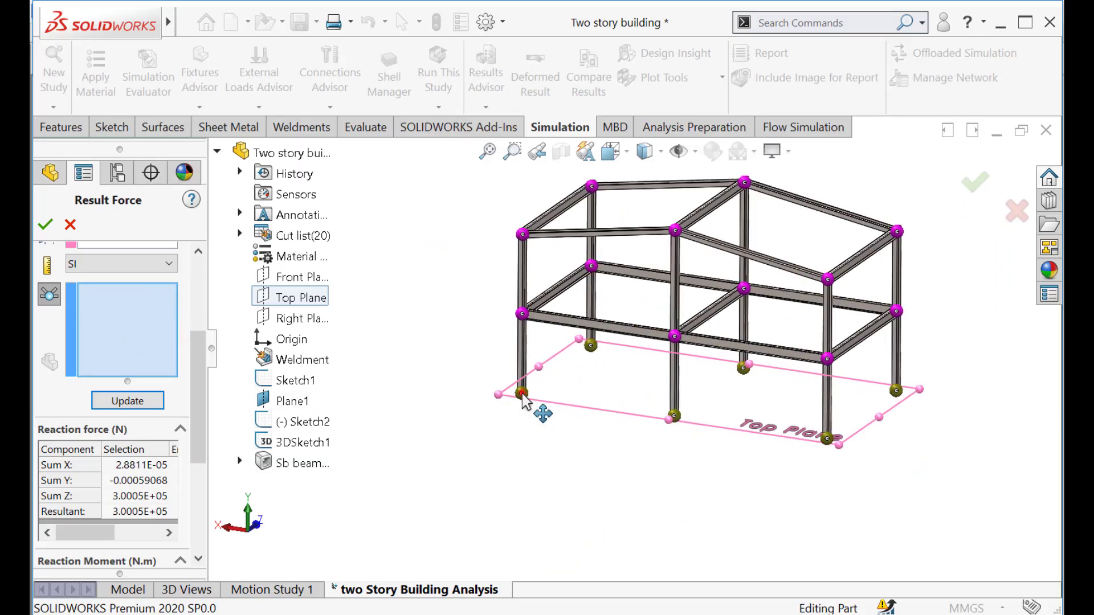
pyautogui.click(522, 393)
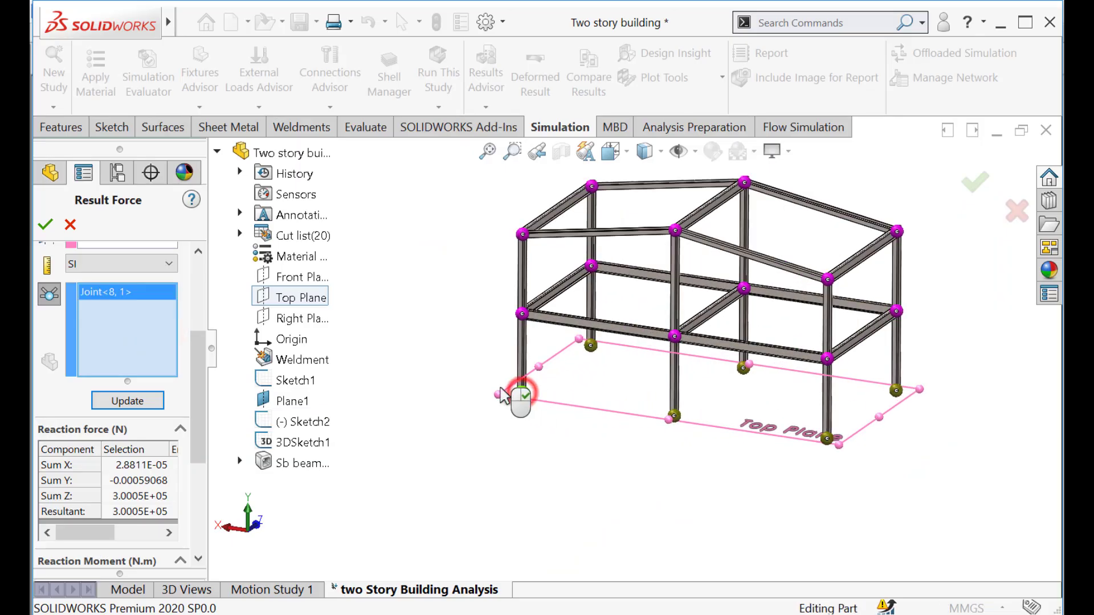
pyautogui.click(117, 400)
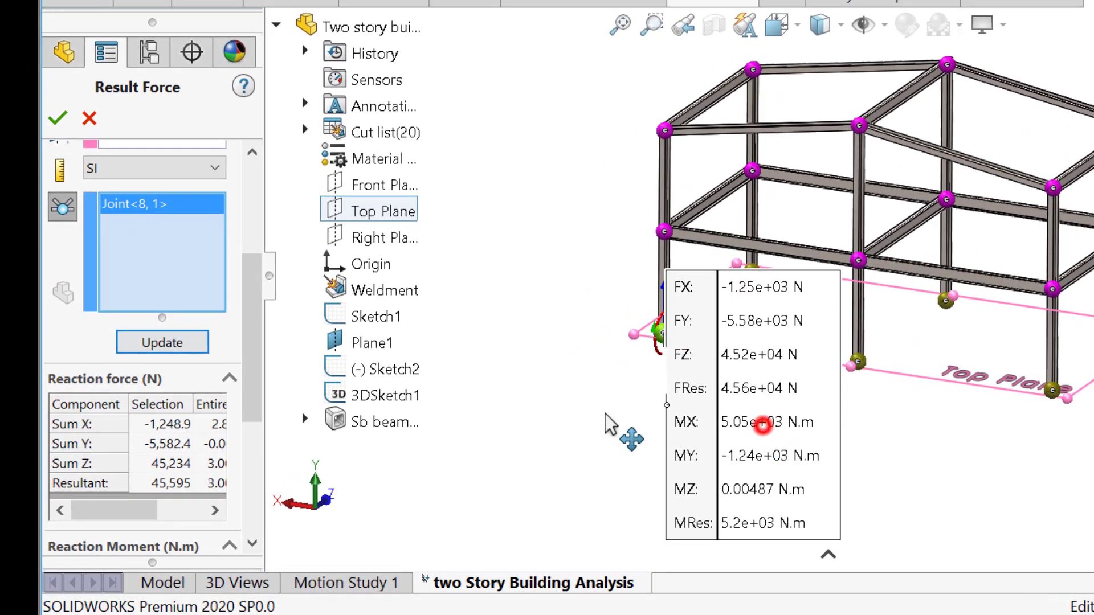
pyautogui.moveTo(606, 424); pyautogui.dragTo(349, 396)
pyautogui.scroll(1, 849, 380)
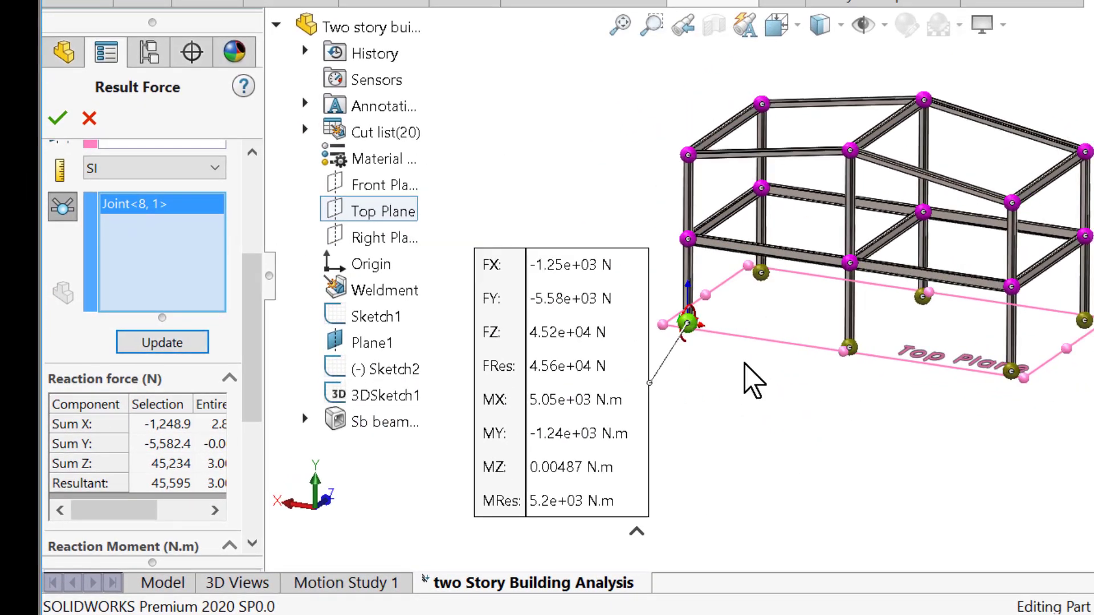
pyautogui.scroll(-1, 582, 362)
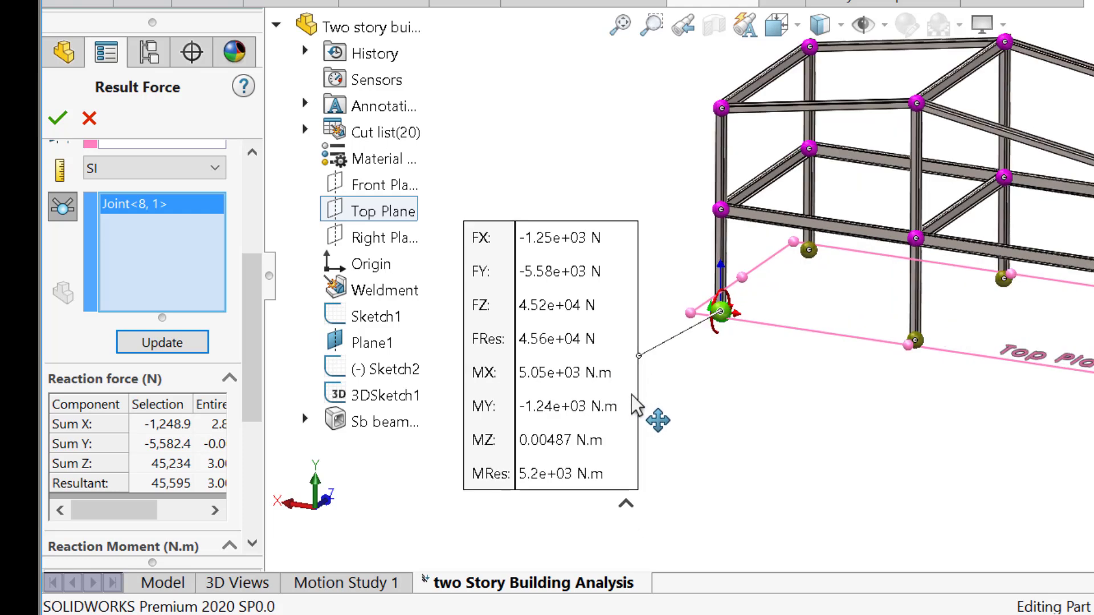
pyautogui.scroll(-1, 631, 390)
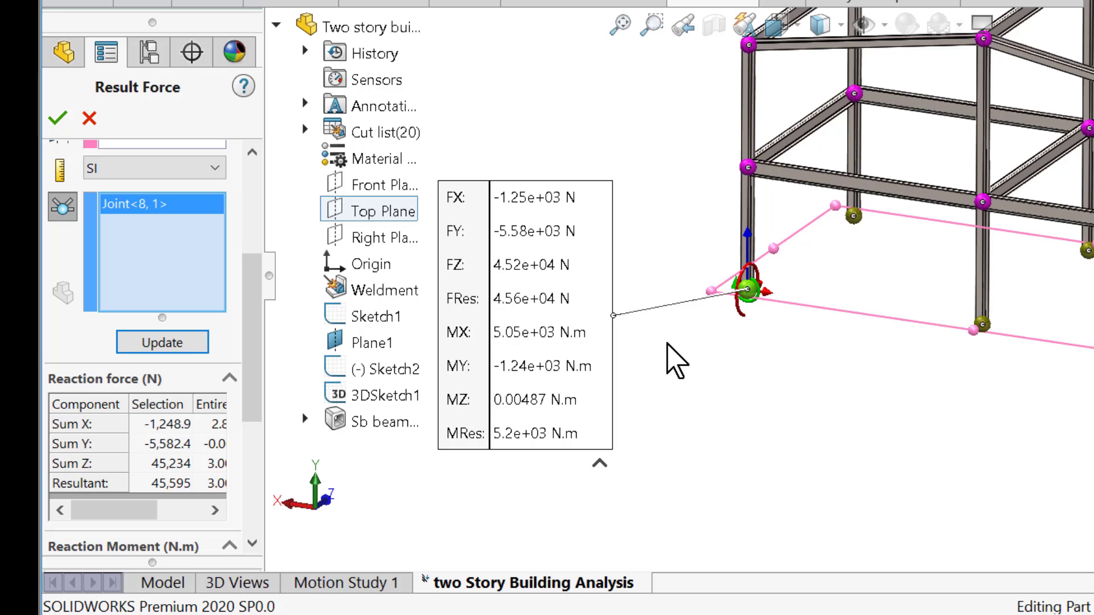
# - Clear the joint selection, list the reaction forces at the front-right column's base joint and reposition its callout
pyautogui.rightClick(157, 249)
pyautogui.click(195, 261)
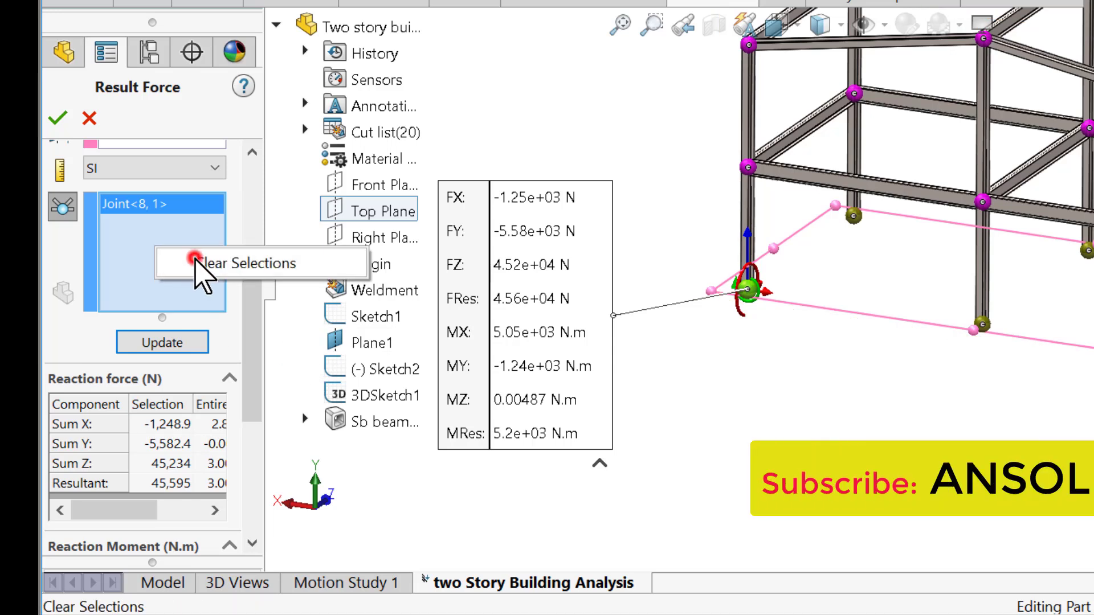
pyautogui.click(1092, 359)
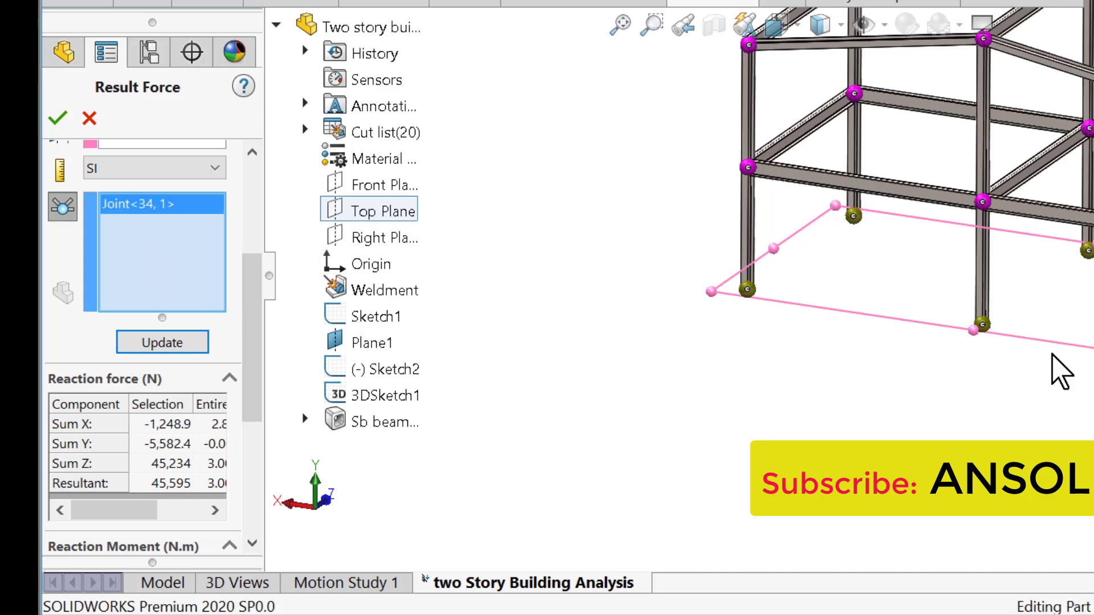
pyautogui.click(158, 343)
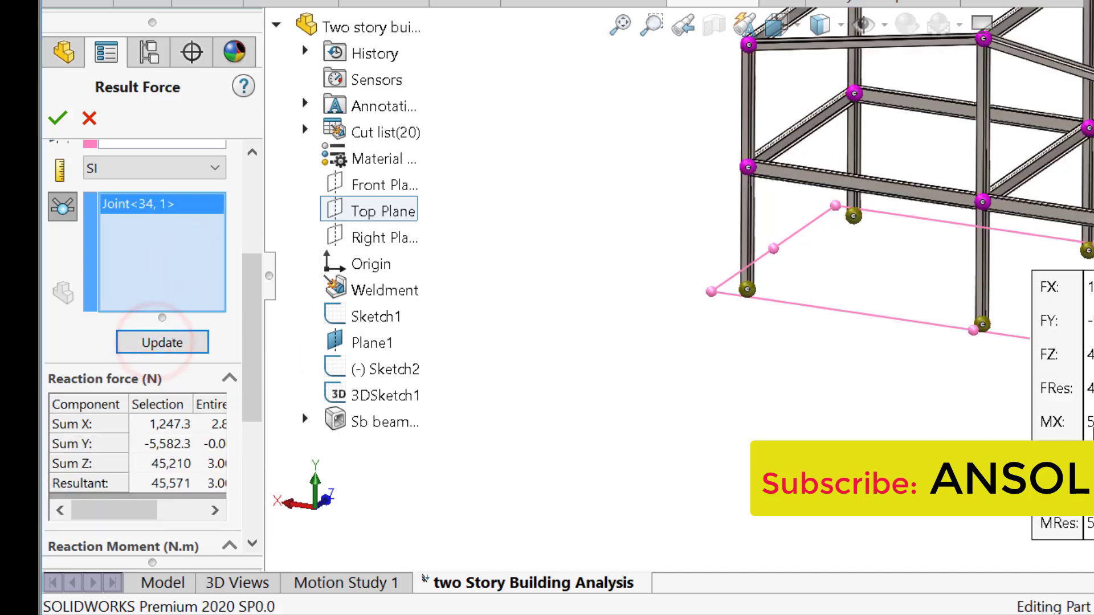
pyautogui.moveTo(636, 420); pyautogui.dragTo(431, 401)
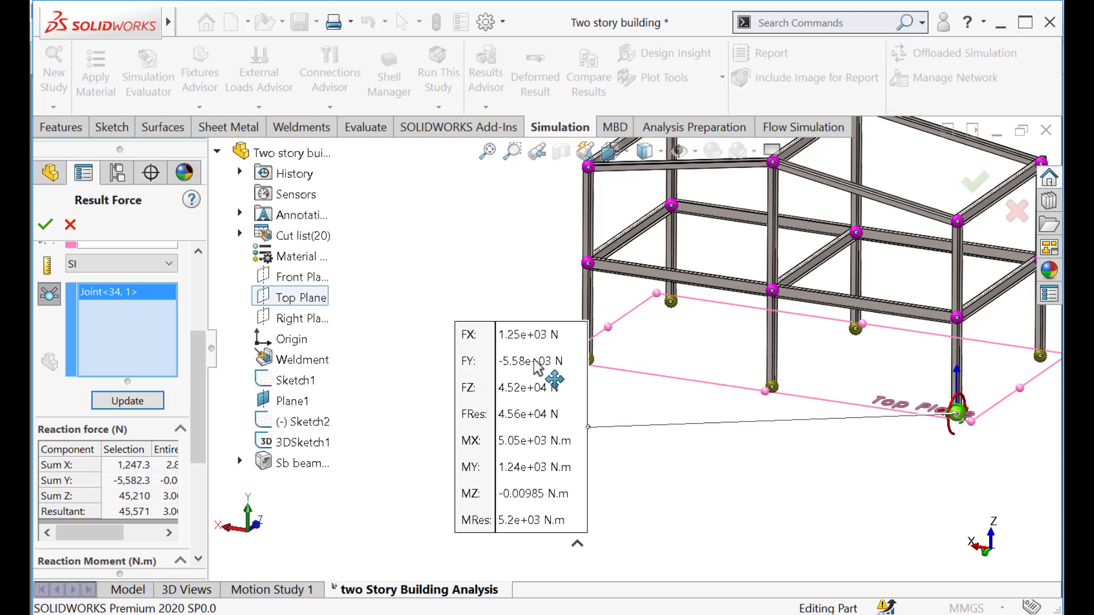
pyautogui.moveTo(533, 410); pyautogui.dragTo(831, 512)
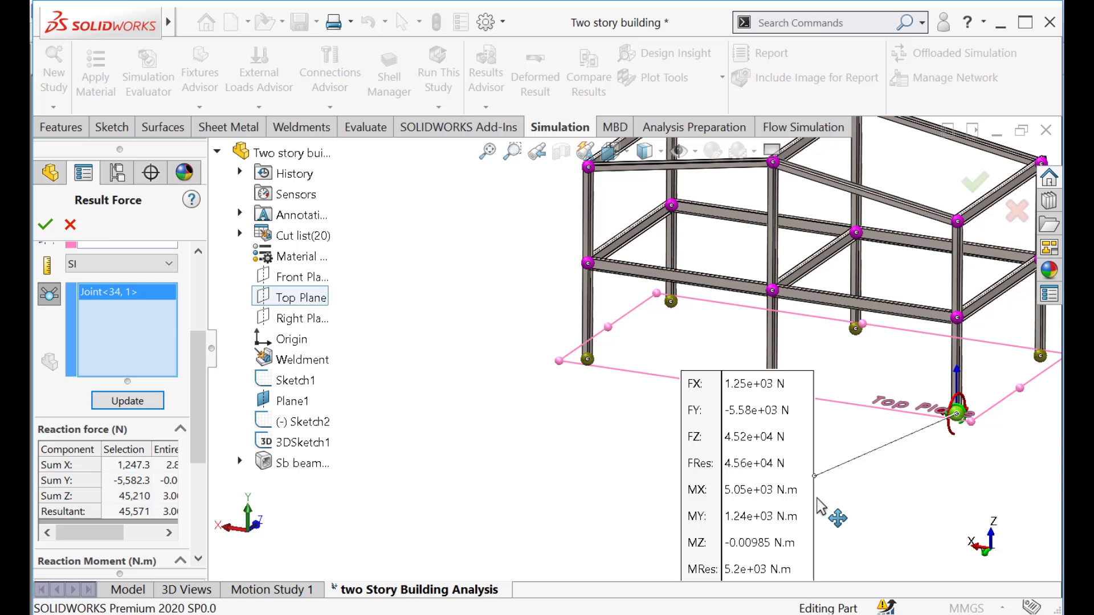
# - Add the front-left base joint to the reaction force selection, update the results and arrange both callouts for comparison
pyautogui.click(587, 359)
pyautogui.click(116, 399)
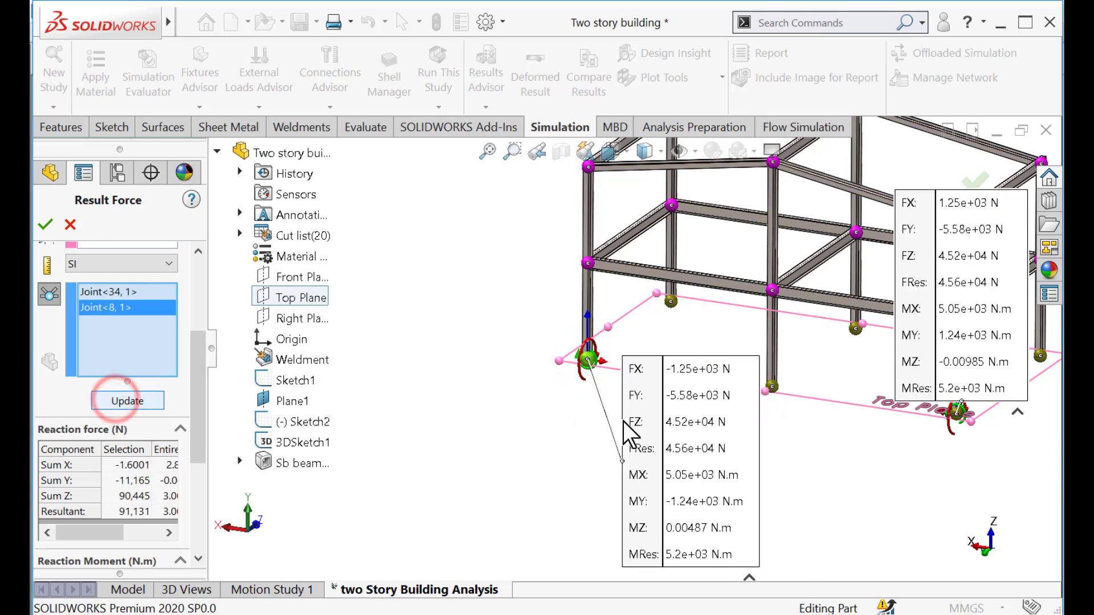
pyautogui.moveTo(678, 422); pyautogui.dragTo(419, 383)
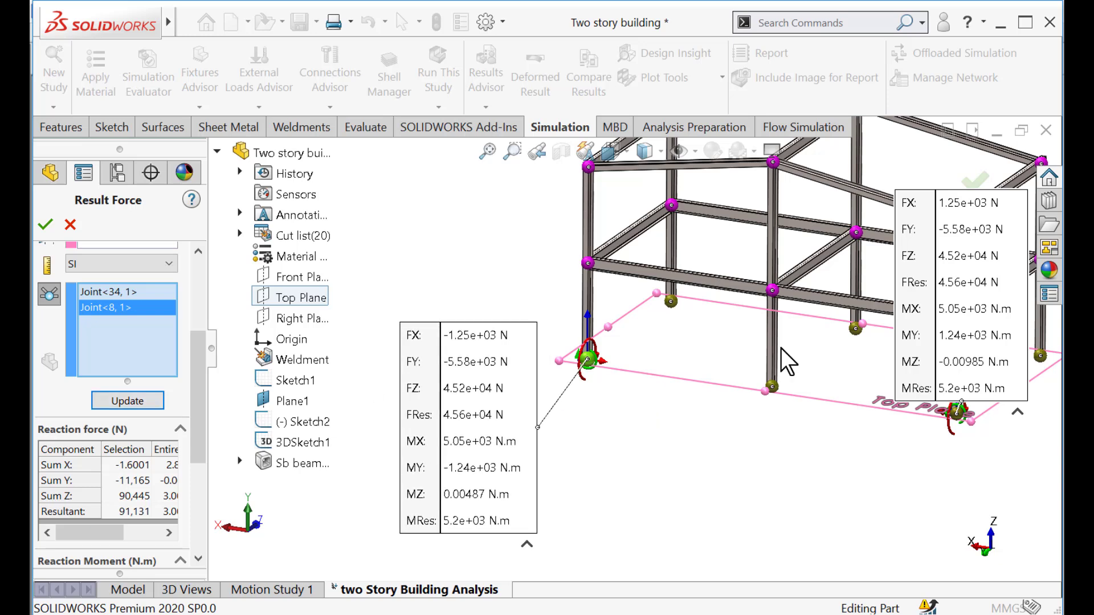
pyautogui.moveTo(969, 297); pyautogui.dragTo(651, 491)
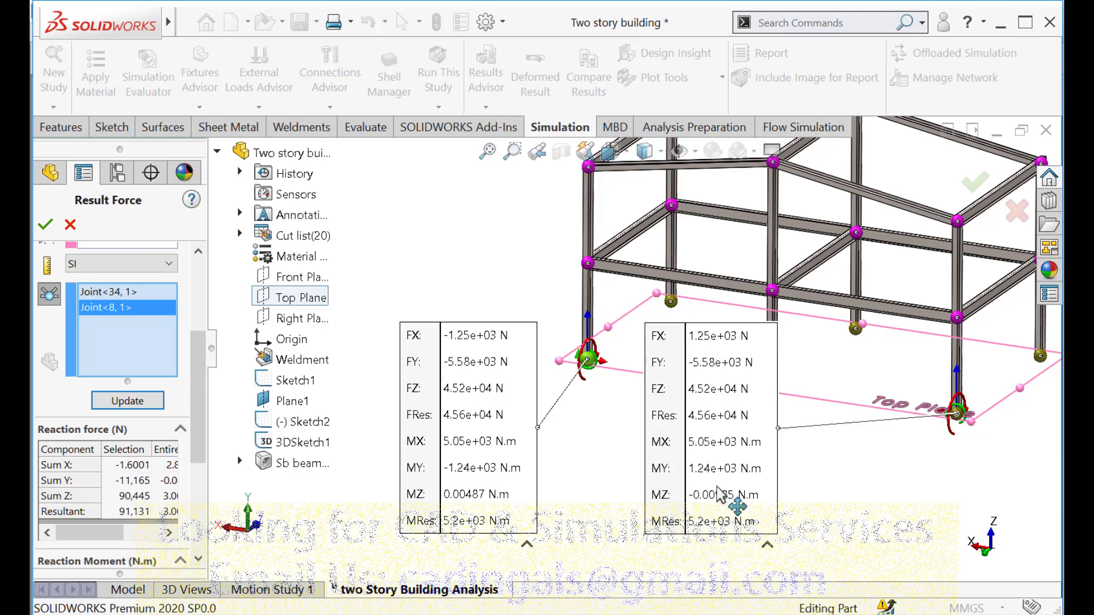
pyautogui.moveTo(717, 488); pyautogui.dragTo(787, 479)
# - Move the front-left joint's callout clear to compare both reactions, and close the Result Force listing
pyautogui.scroll(-3, 938, 420)
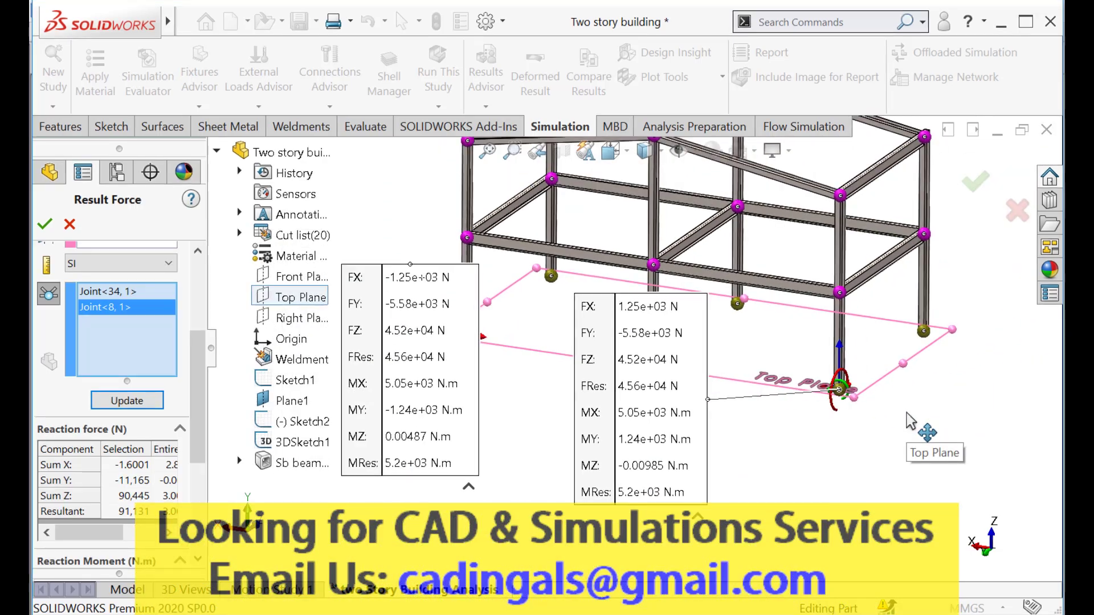
pyautogui.scroll(1, 772, 286)
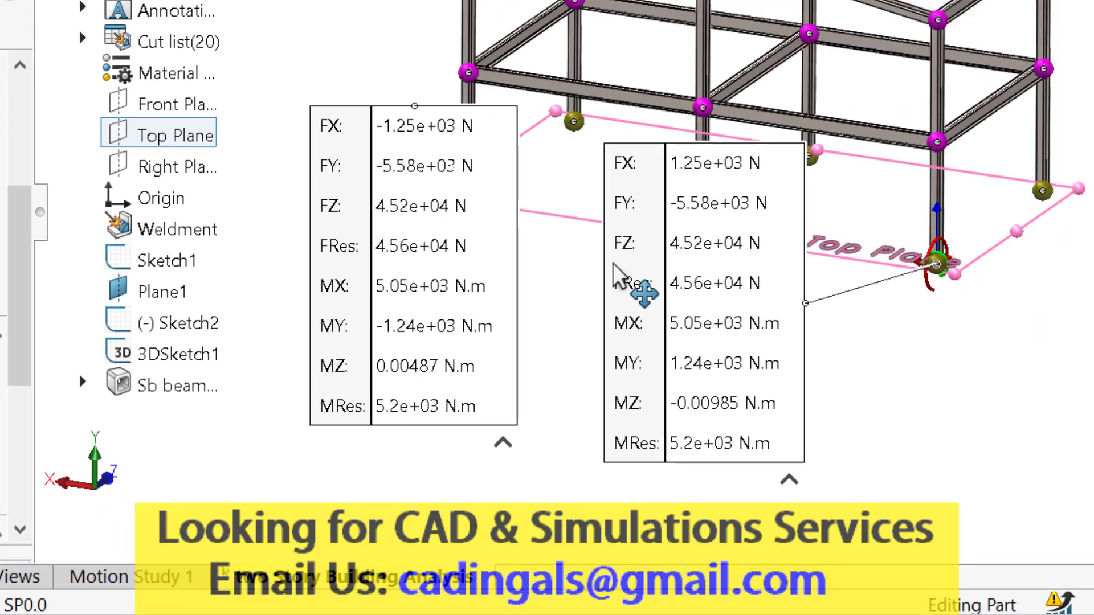
pyautogui.moveTo(465, 239); pyautogui.dragTo(337, 289)
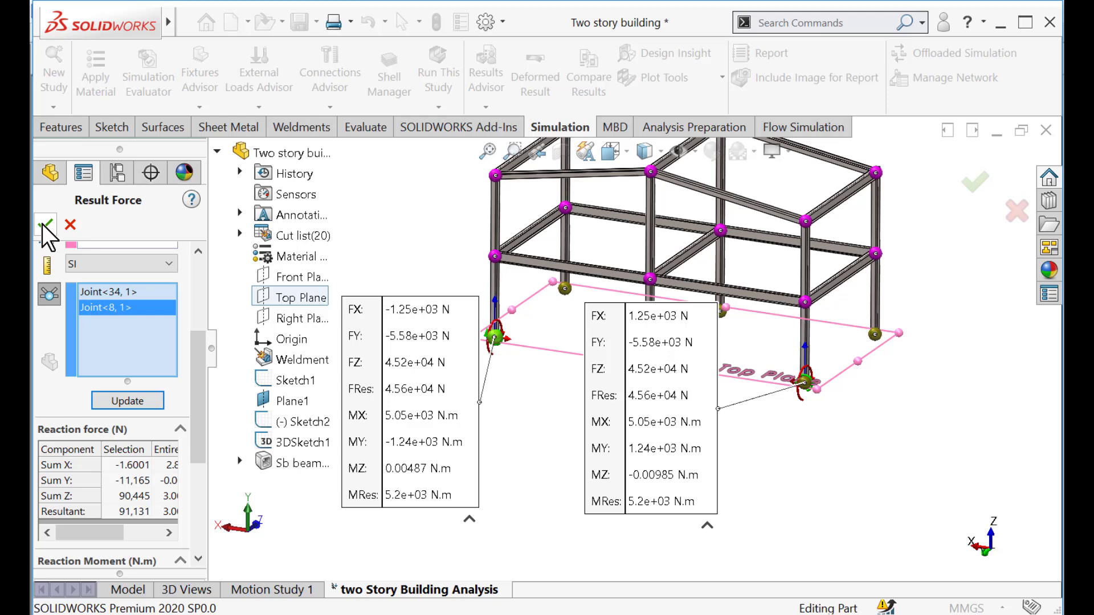
pyautogui.click(46, 225)
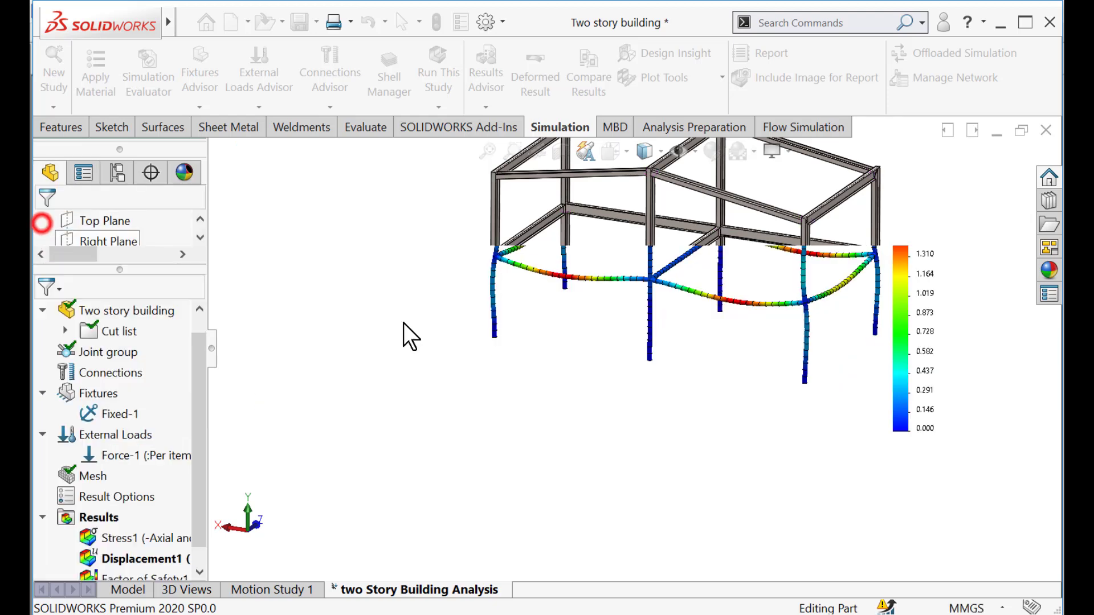
pyautogui.click(503, 406)
pyautogui.scroll(-3, 750, 310)
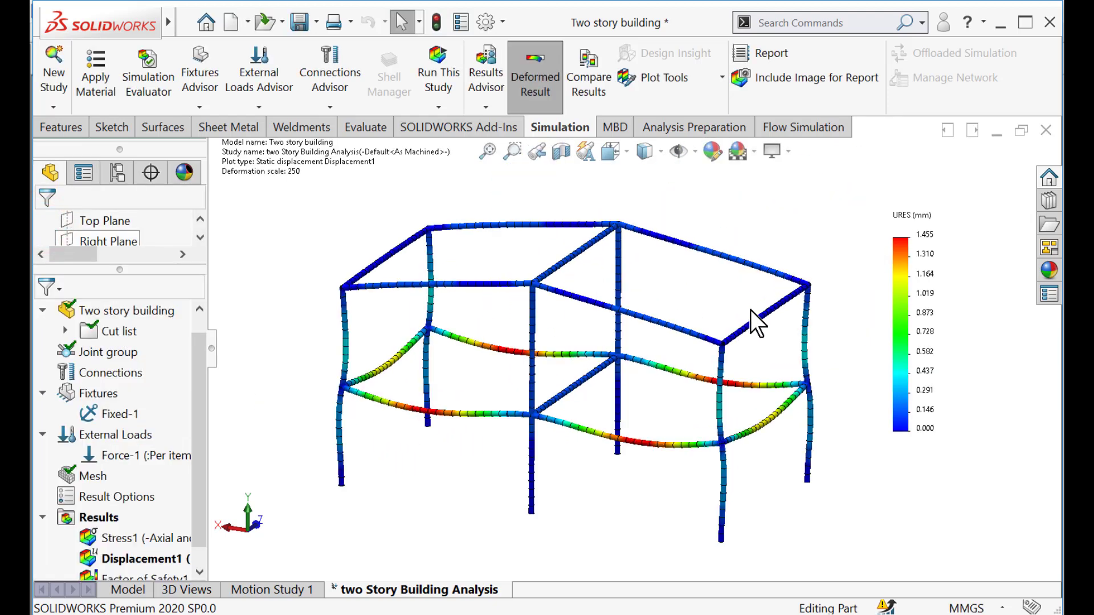